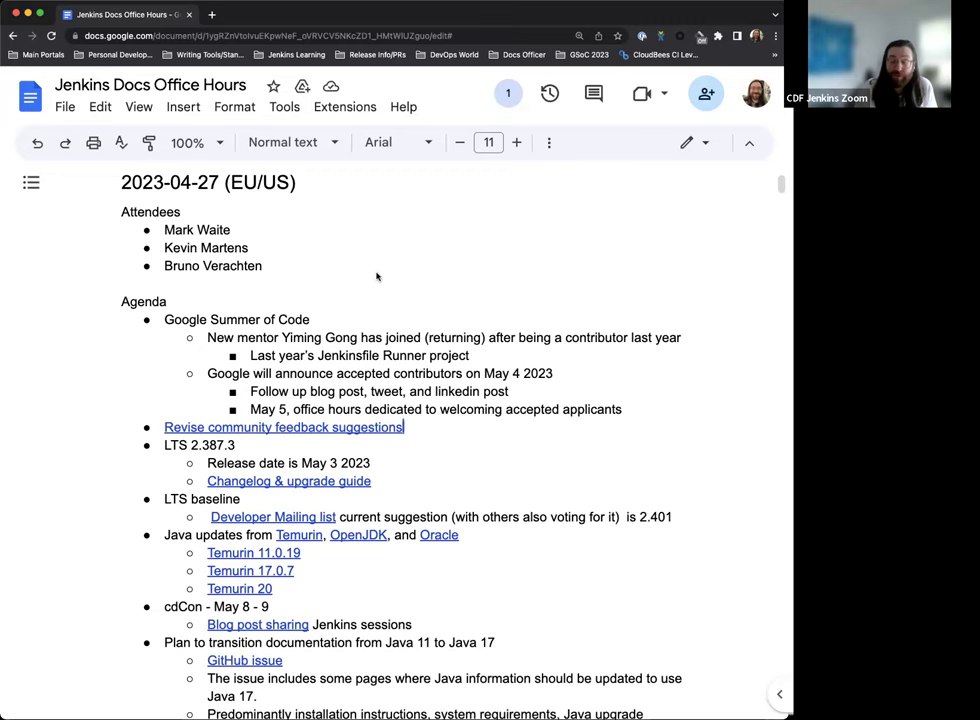
Review the 2023-04-27 agenda from Google Summer of Code through the LTS, Java update, cdCon and Java 17 documentation items
scroll(489, 246, "down", 1)
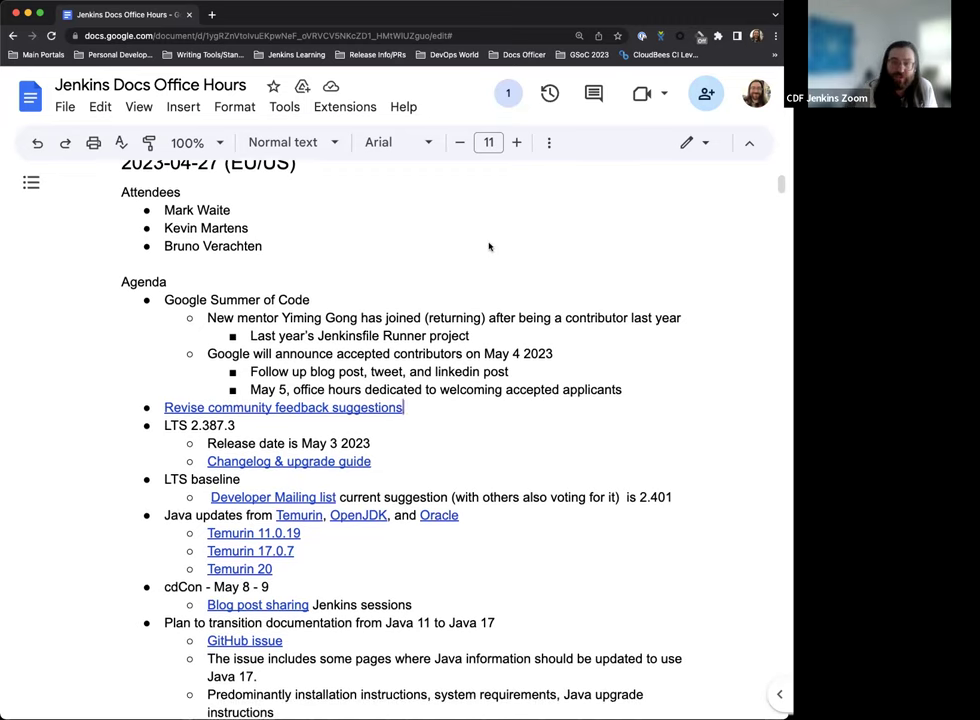
scroll(422, 262, "down", 2)
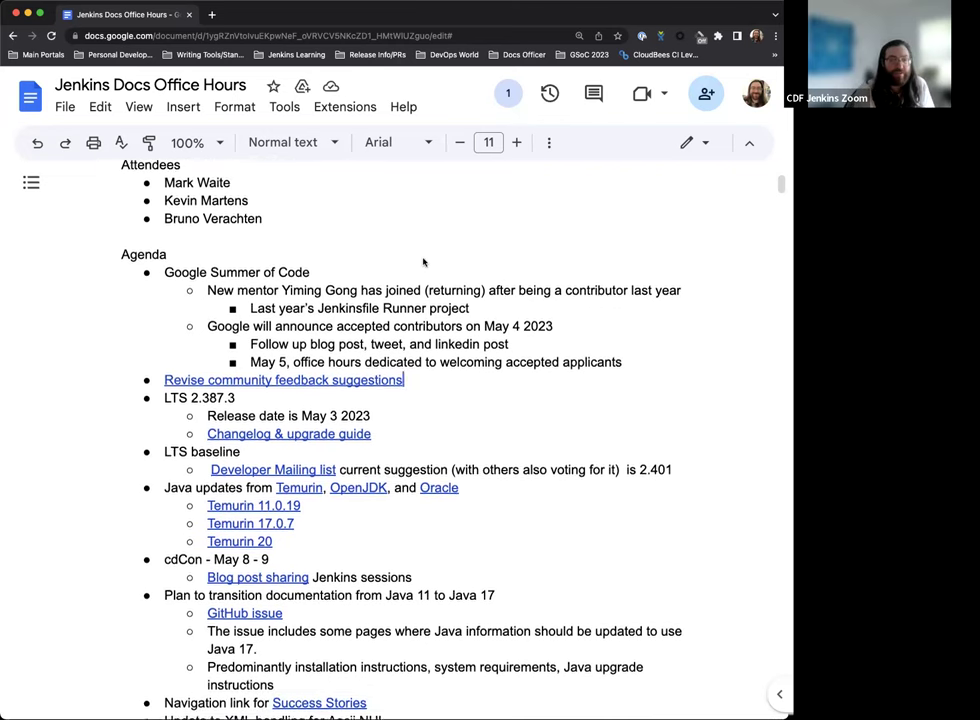
scroll(424, 262, "down", 1)
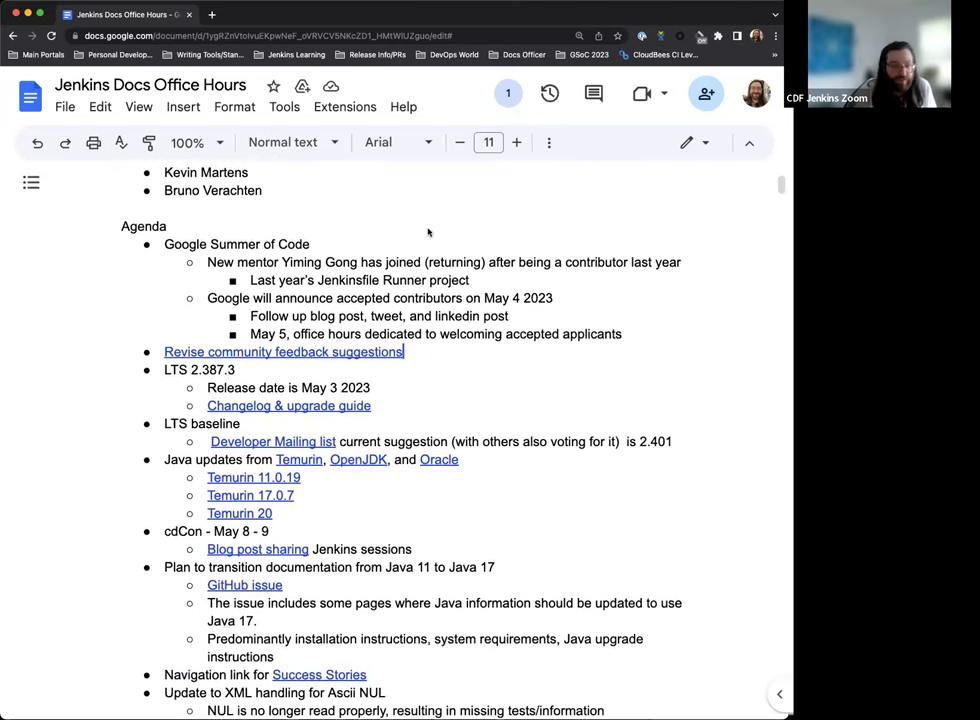
scroll(444, 224, "down", 2)
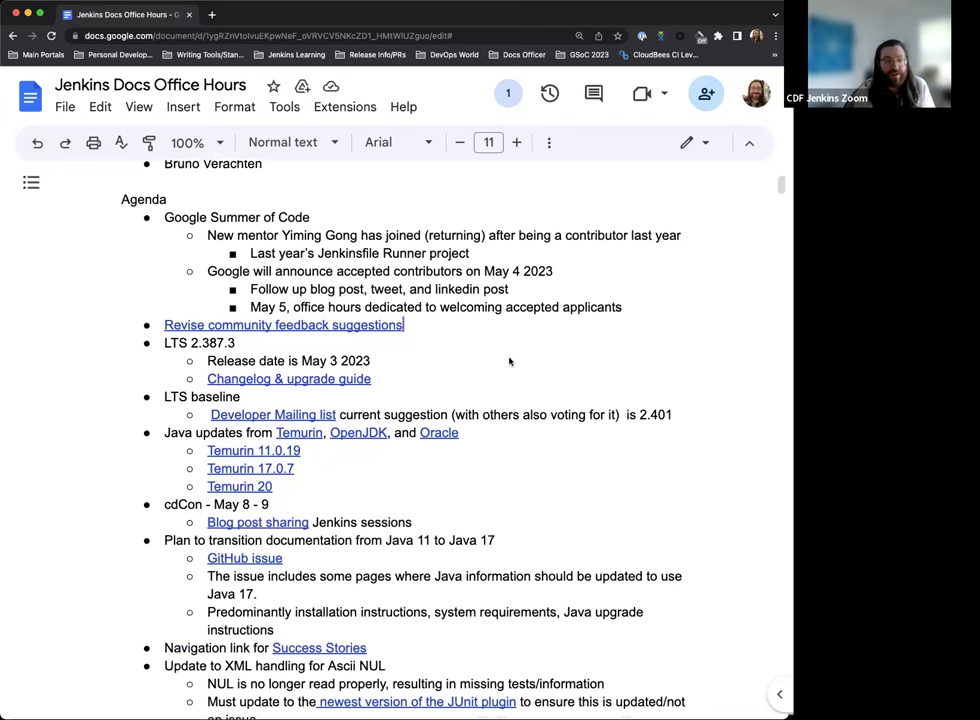
scroll(506, 361, "down", 2)
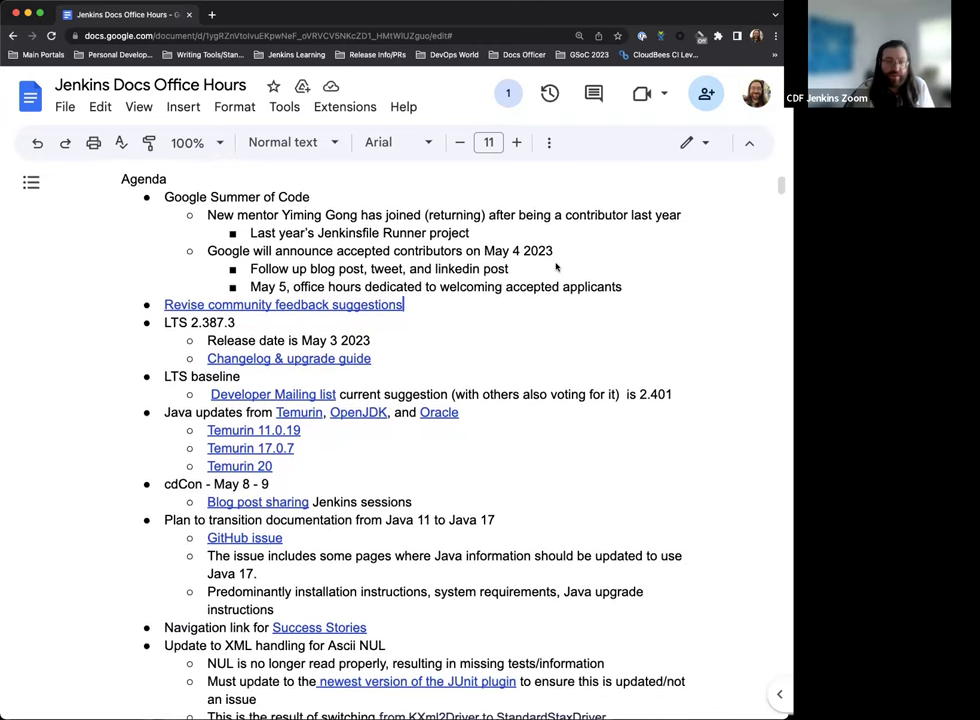
scroll(503, 326, "down", 1)
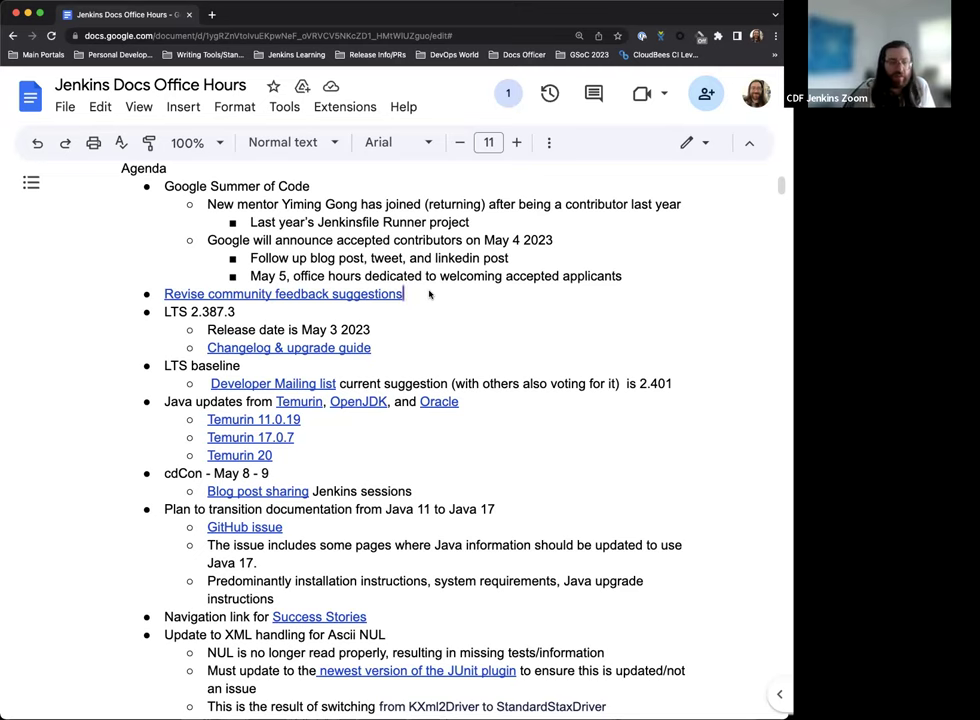
scroll(273, 321, "down", 1)
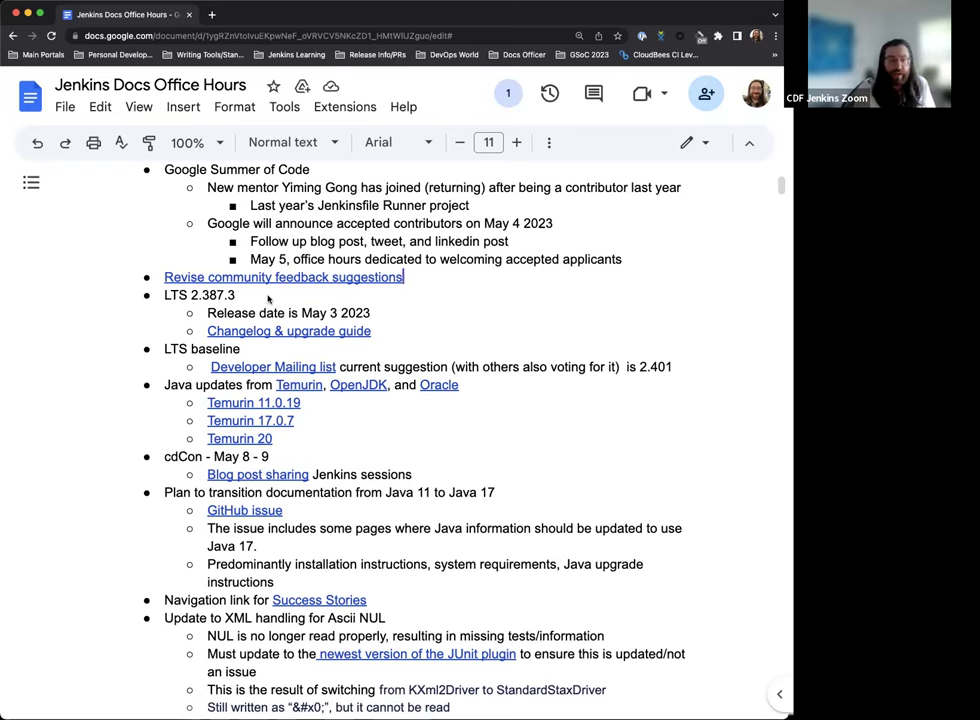
scroll(327, 321, "down", 2)
scroll(300, 318, "down", 1)
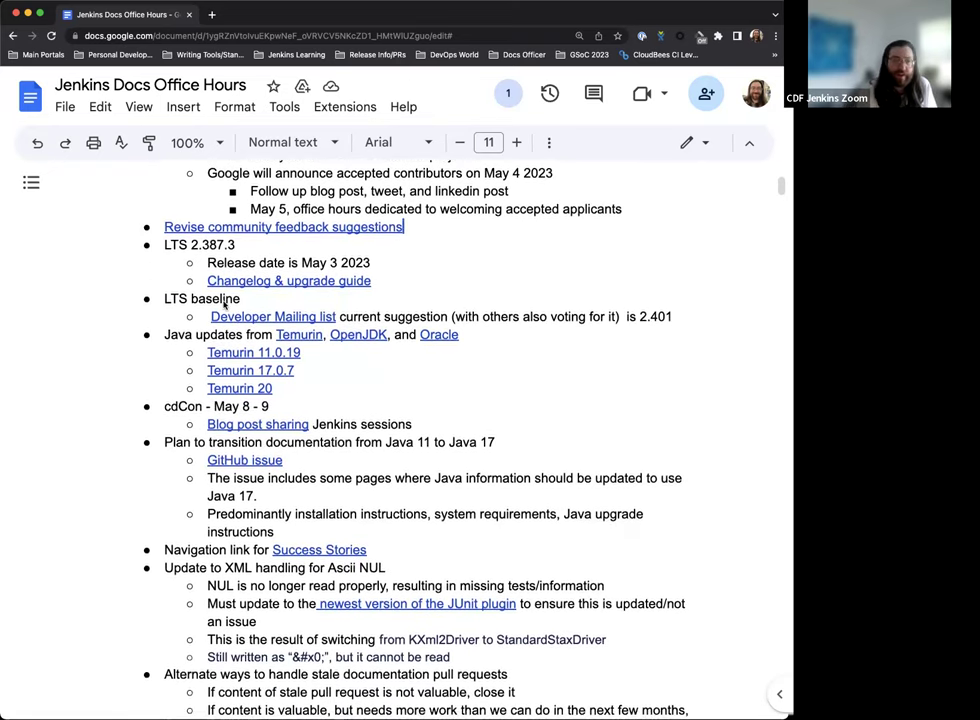
scroll(224, 304, "down", 2)
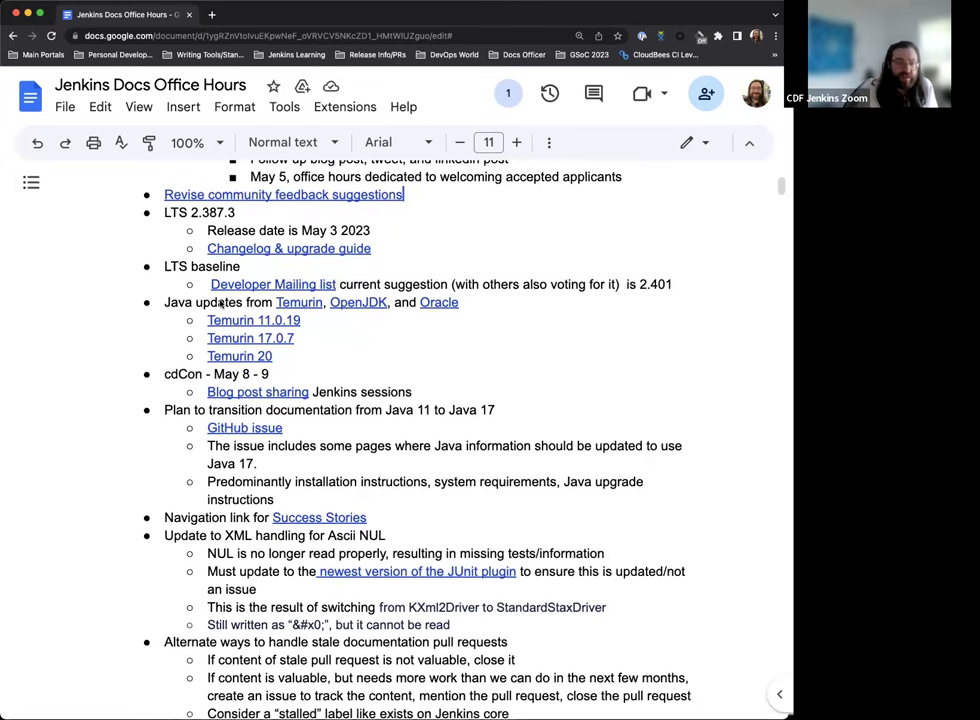
scroll(193, 310, "down", 2)
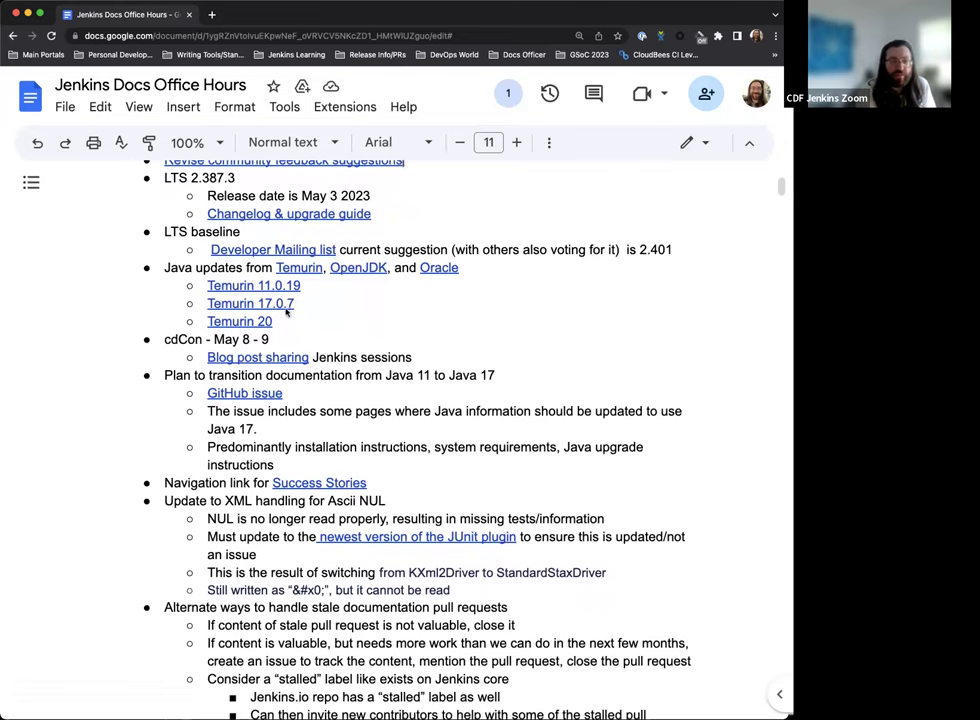
scroll(340, 298, "down", 1)
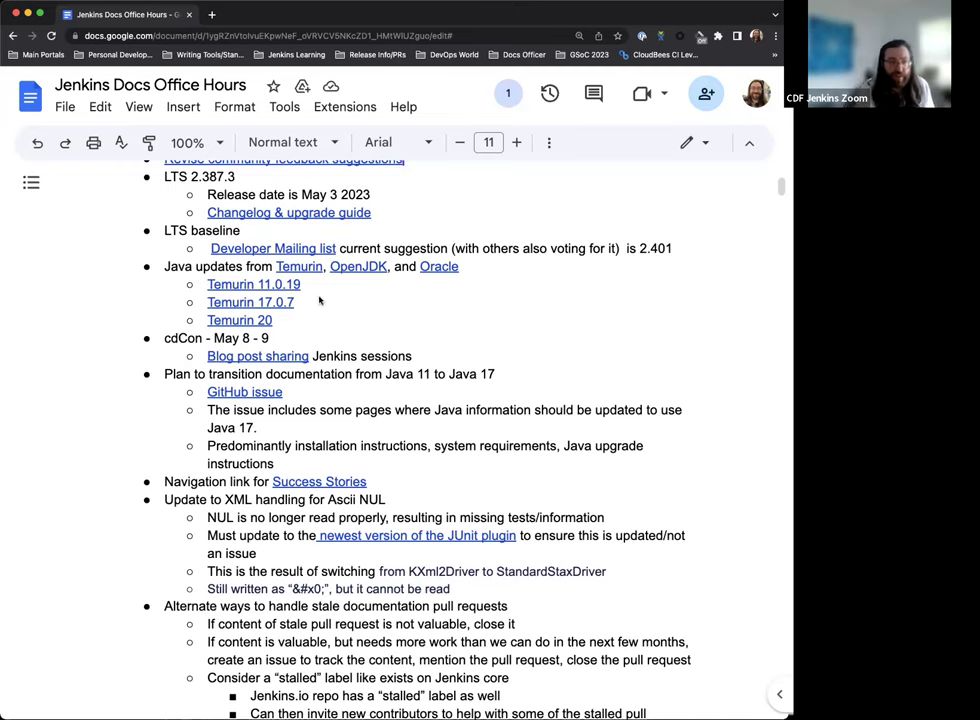
scroll(305, 318, "down", 1)
scroll(265, 290, "down", 1)
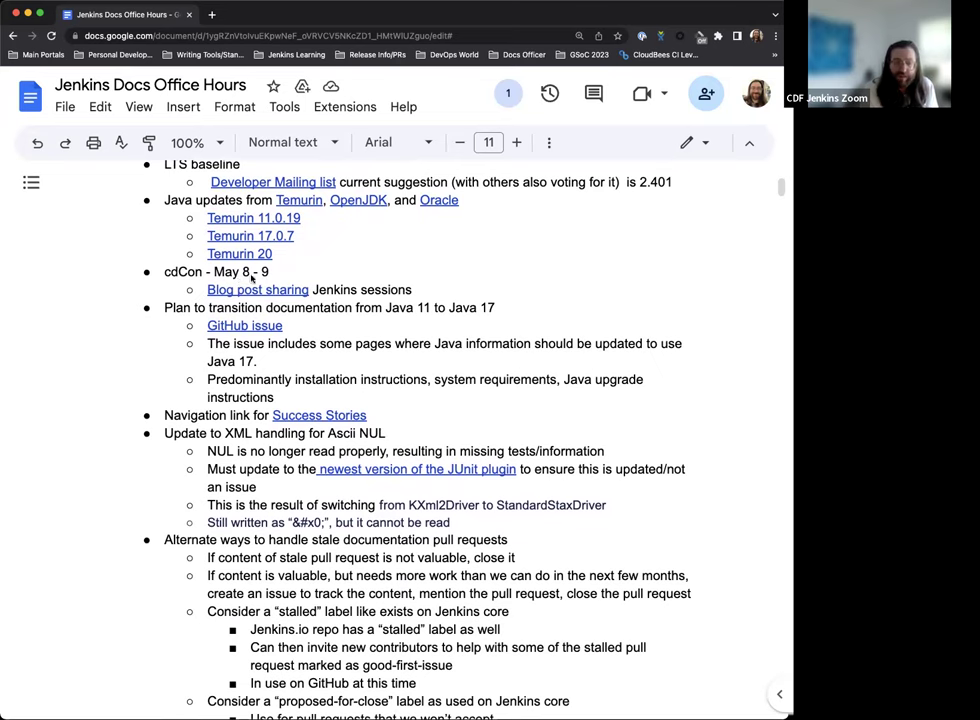
scroll(308, 285, "down", 2)
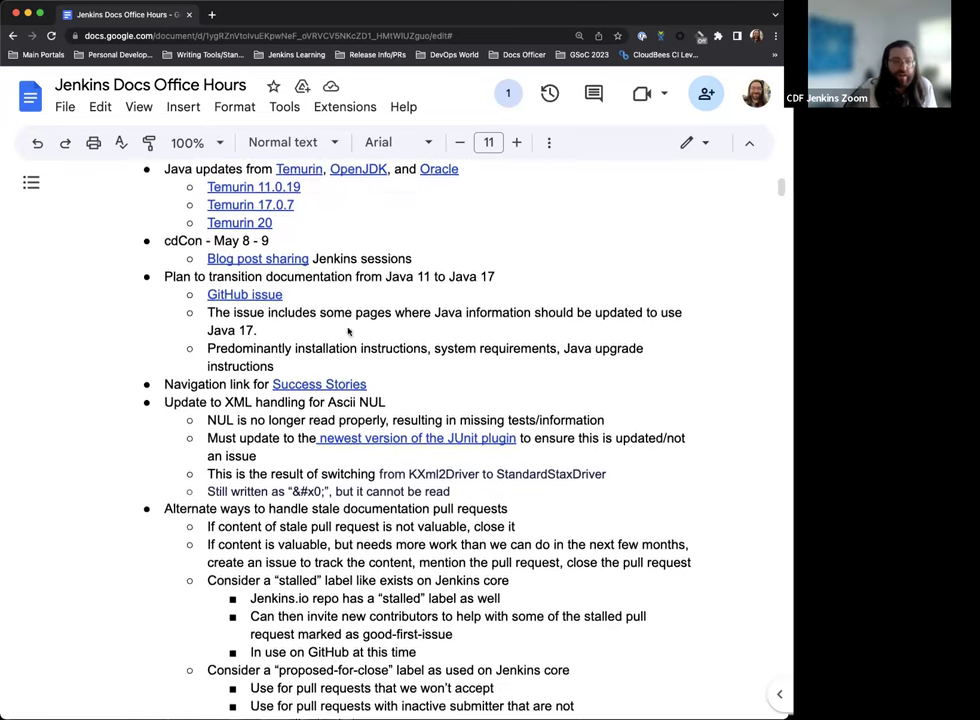
scroll(349, 331, "down", 1)
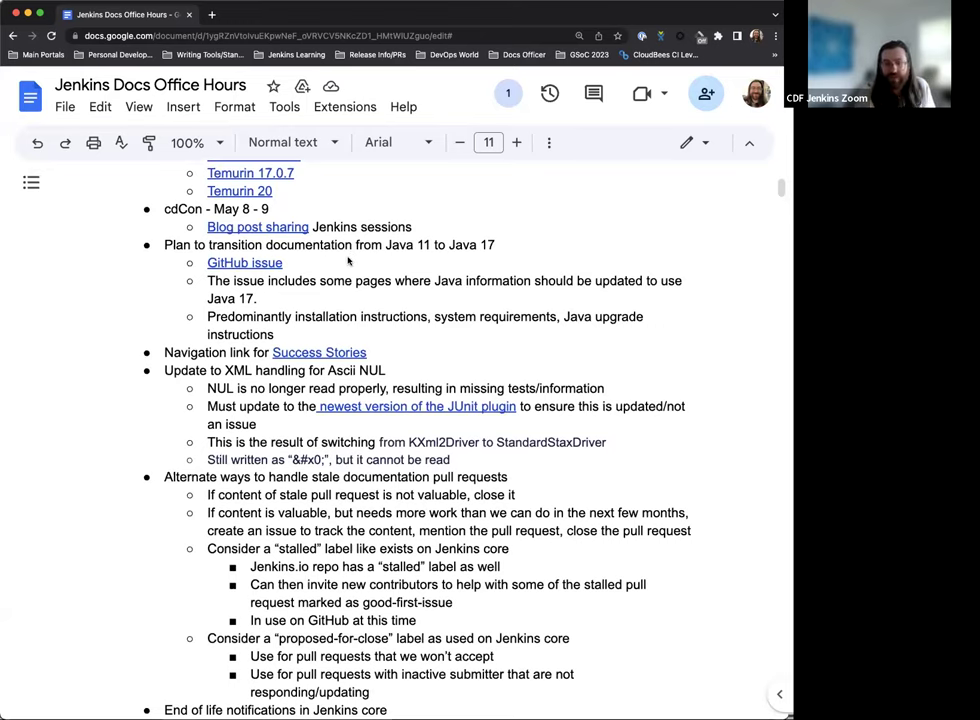
Read the remaining 2023-04-27 agenda items, from Success Stories and XML handling through stale pull requests, end-of-life notifications and CentOS 7
scroll(380, 265, "down", 3)
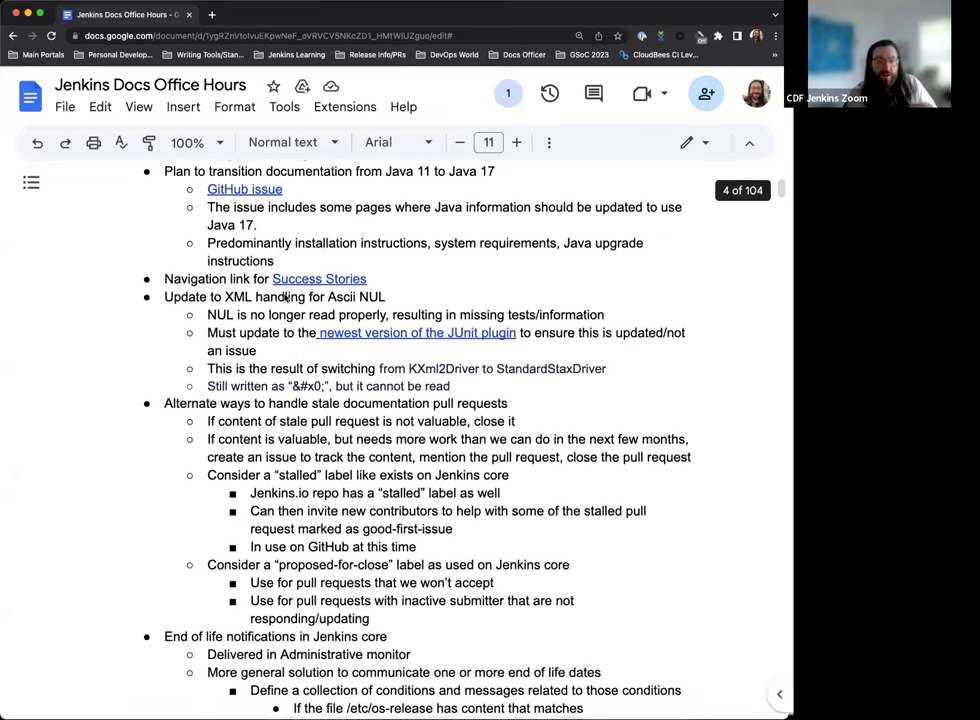
scroll(400, 275, "down", 1)
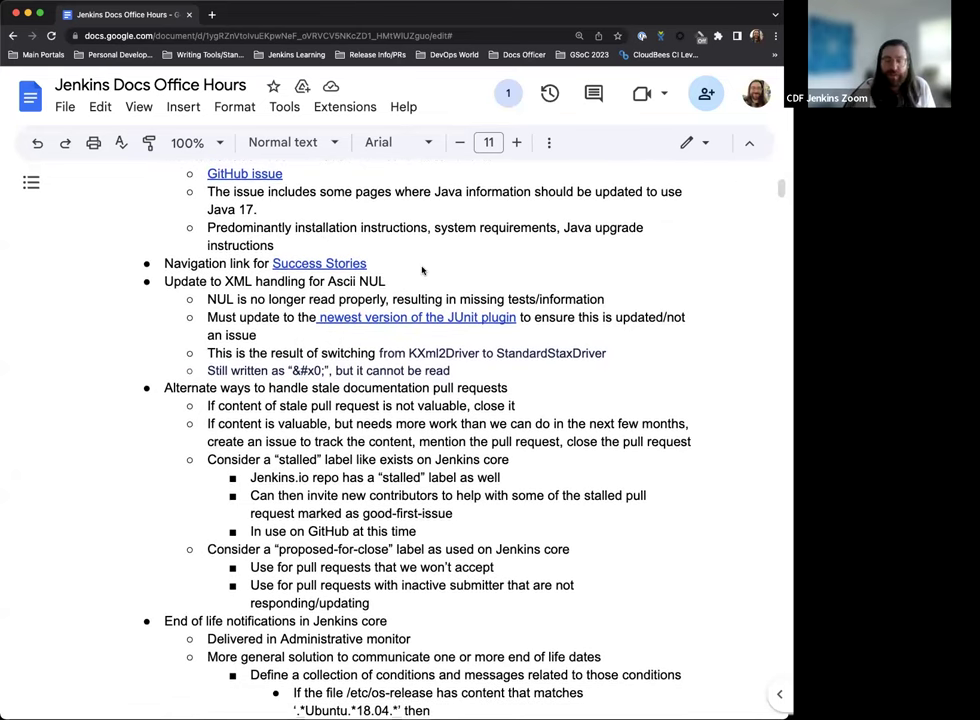
scroll(179, 328, "down", 1)
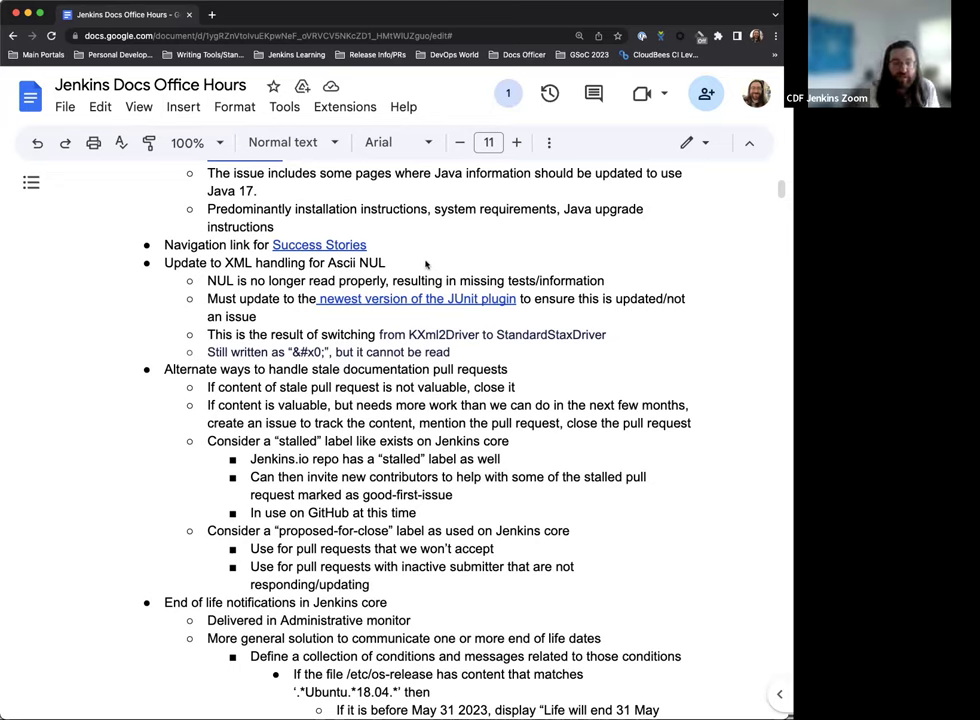
scroll(300, 234, "down", 3)
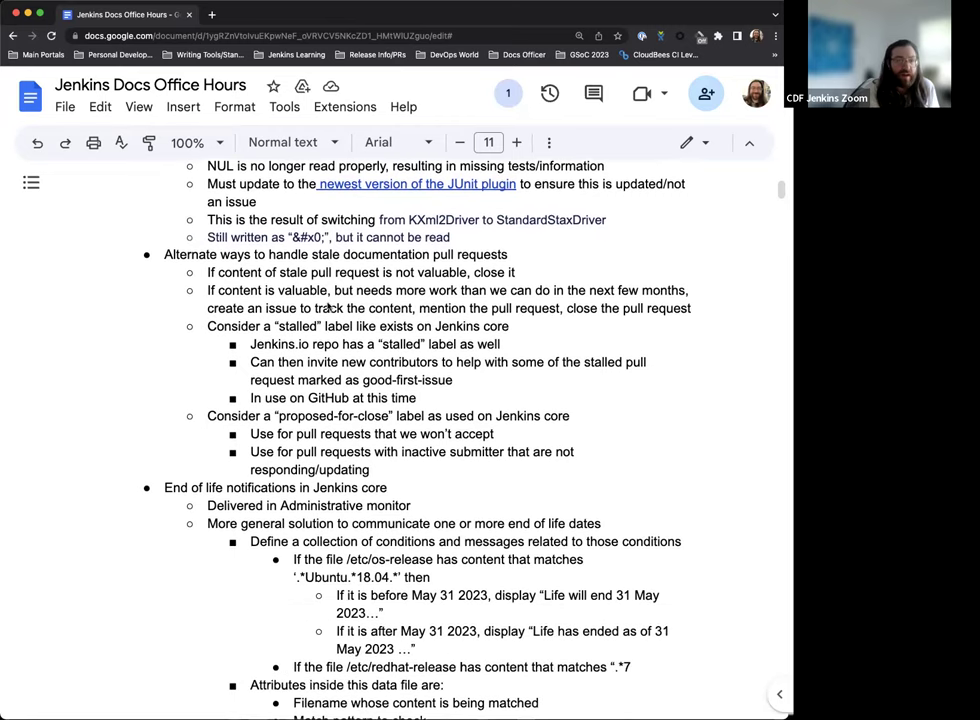
scroll(232, 265, "down", 1)
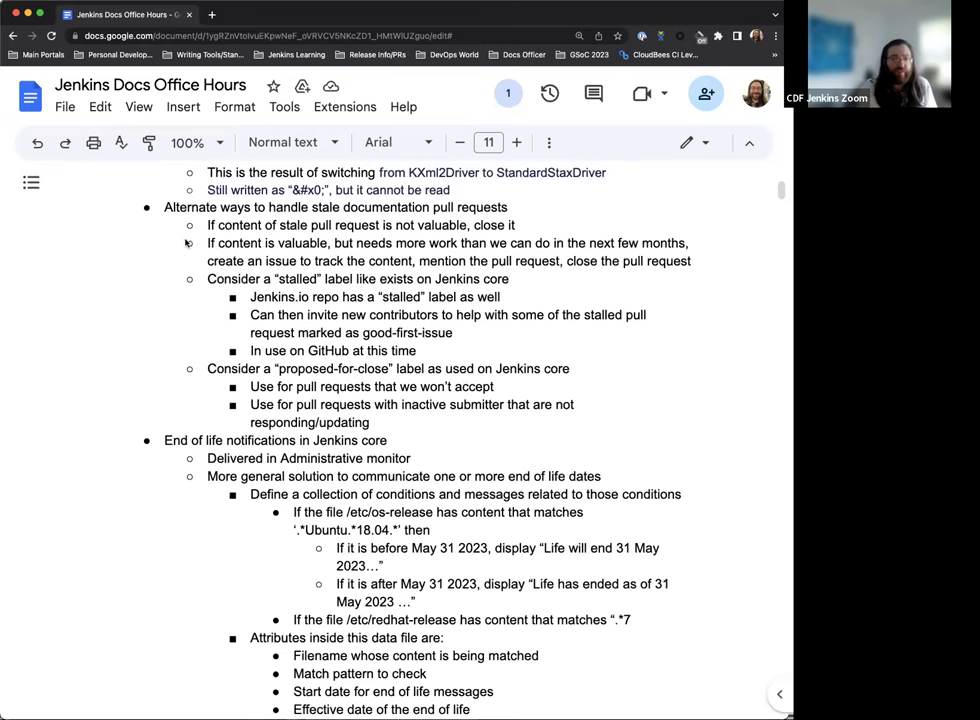
scroll(196, 260, "down", 1)
scroll(149, 328, "down", 2)
scroll(130, 317, "down", 3)
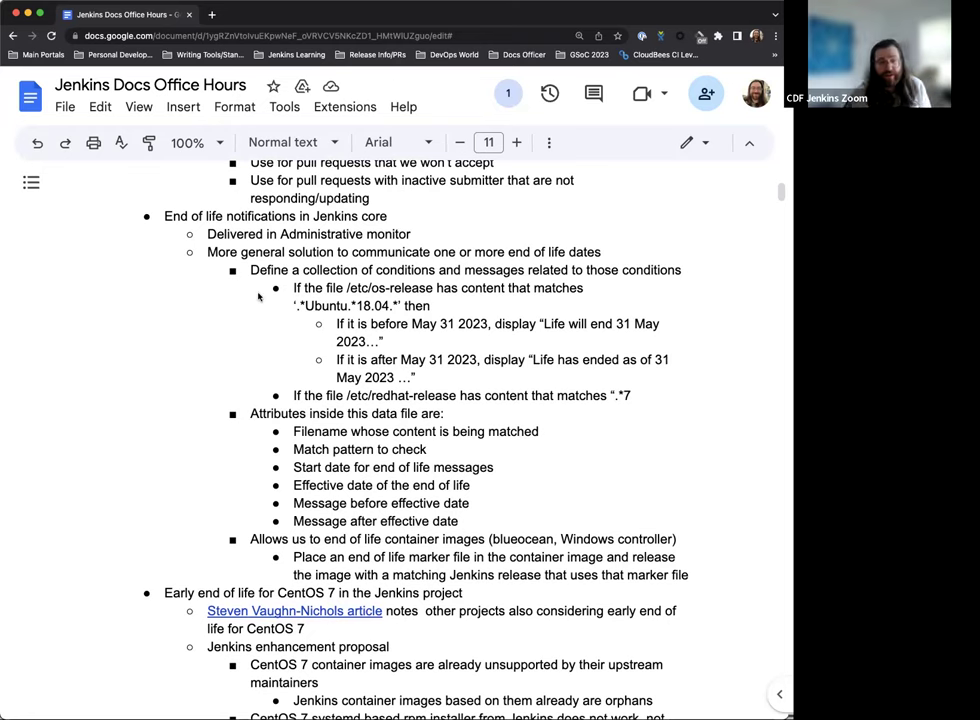
scroll(200, 334, "down", 3)
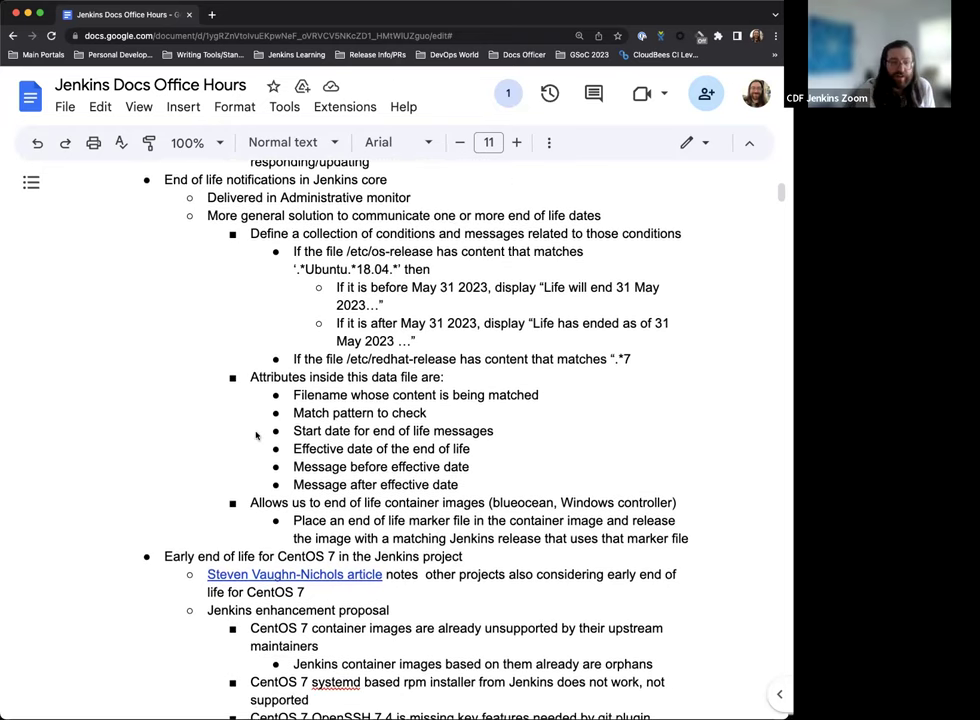
scroll(247, 428, "down", 5)
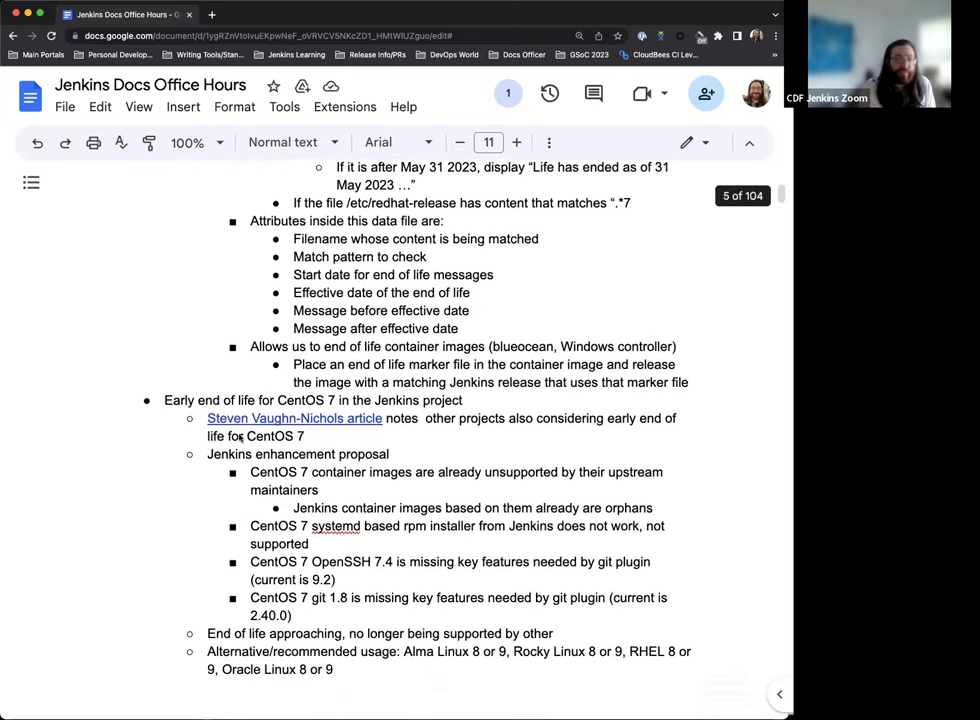
scroll(200, 420, "down", 3)
scroll(178, 358, "down", 2)
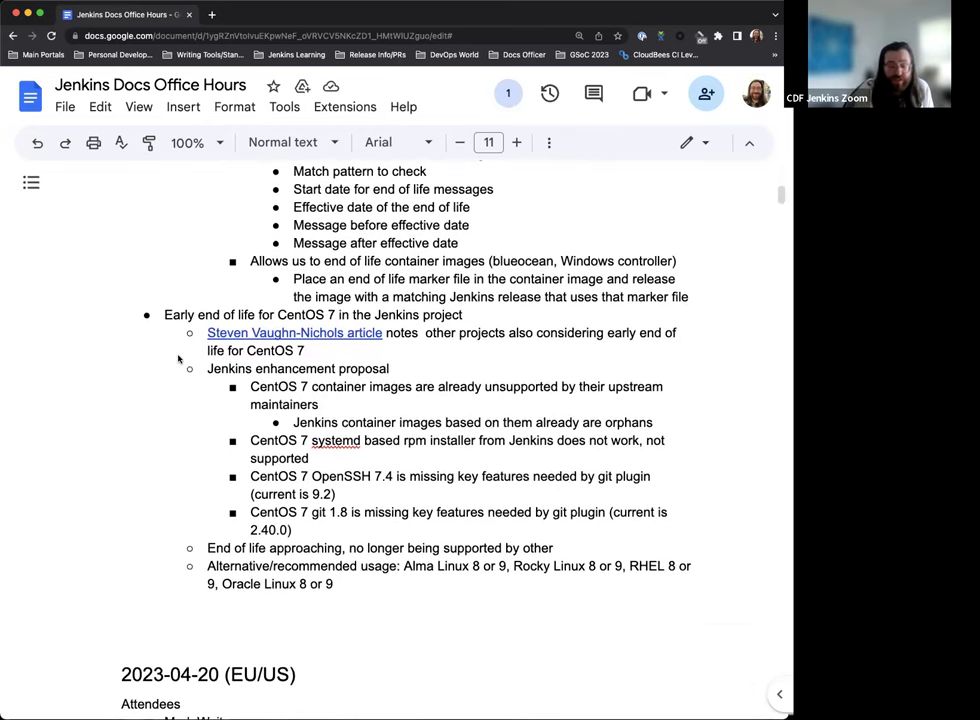
scroll(236, 410, "down", 1)
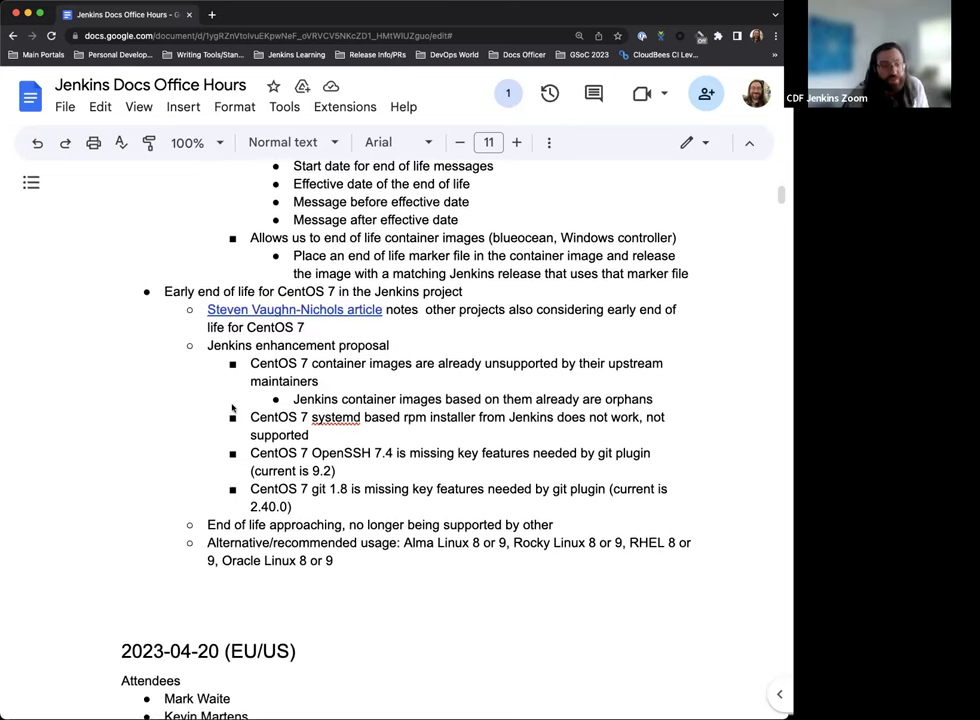
Return to the start of the 2023-04-27 notes and review the Google Summer of Code items down to the community feedback entry
scroll(232, 408, "up", 15)
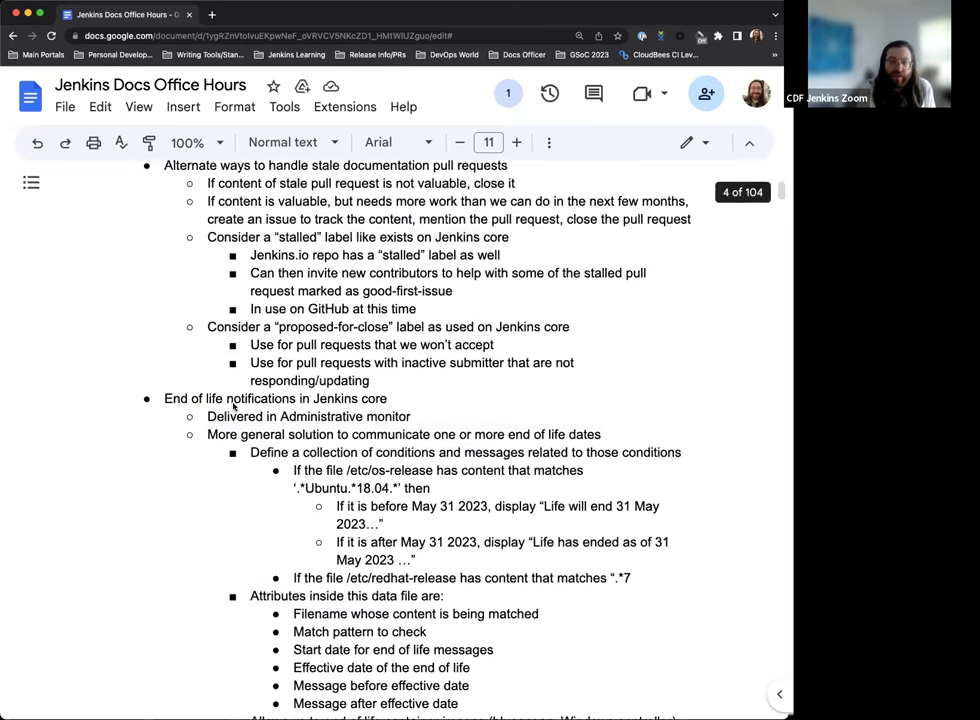
scroll(232, 405, "up", 14)
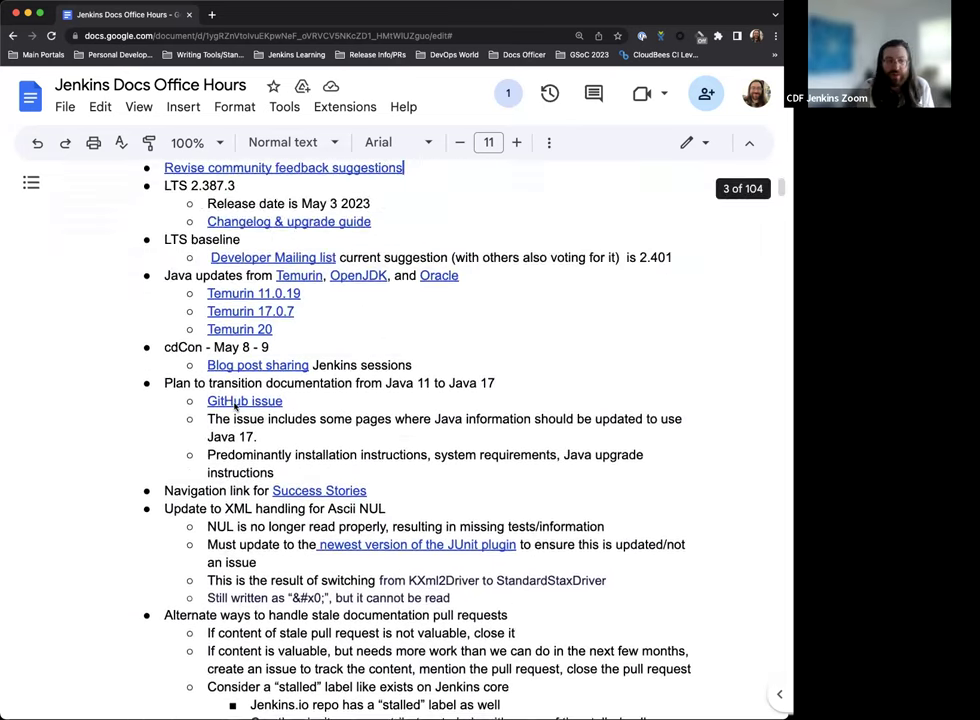
scroll(236, 405, "up", 7)
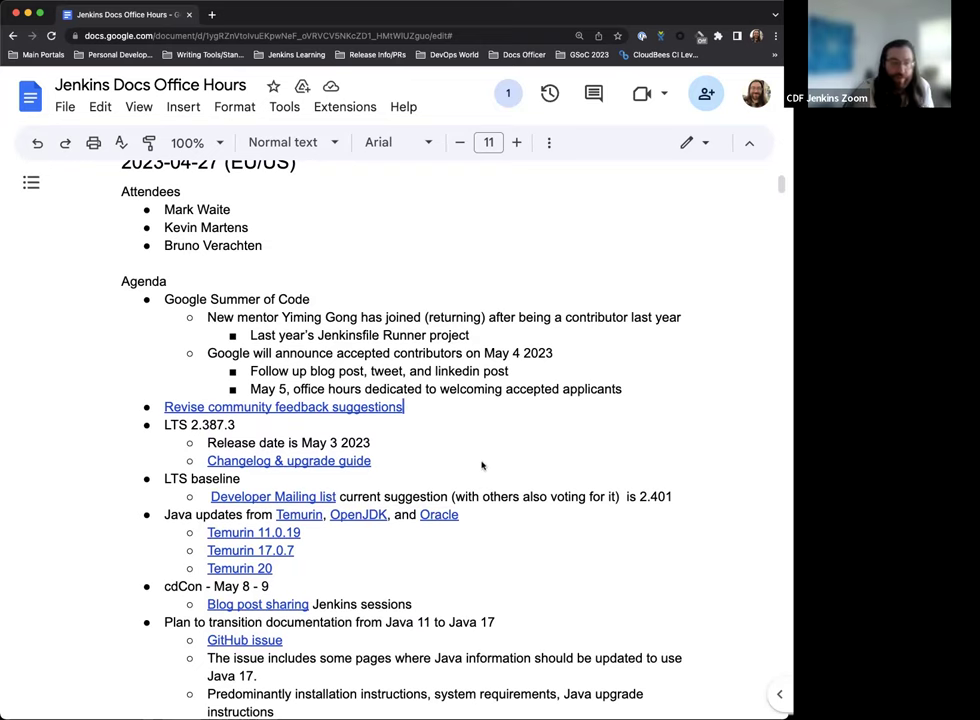
scroll(483, 462, "down", 1)
scroll(468, 450, "down", 2)
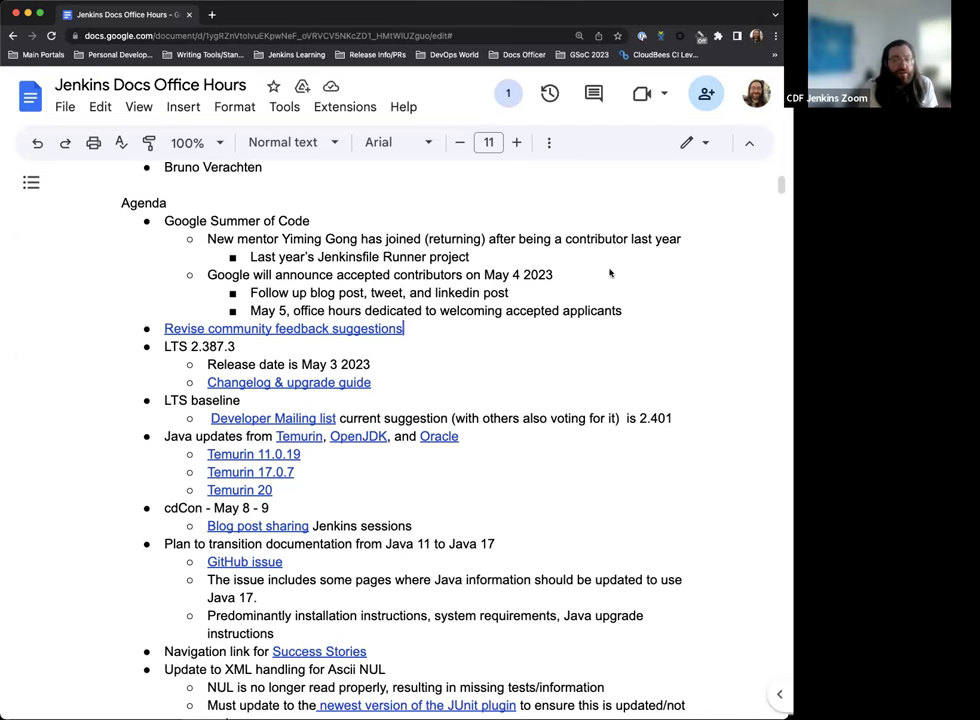
scroll(610, 273, "down", 1)
scroll(605, 275, "up", 2)
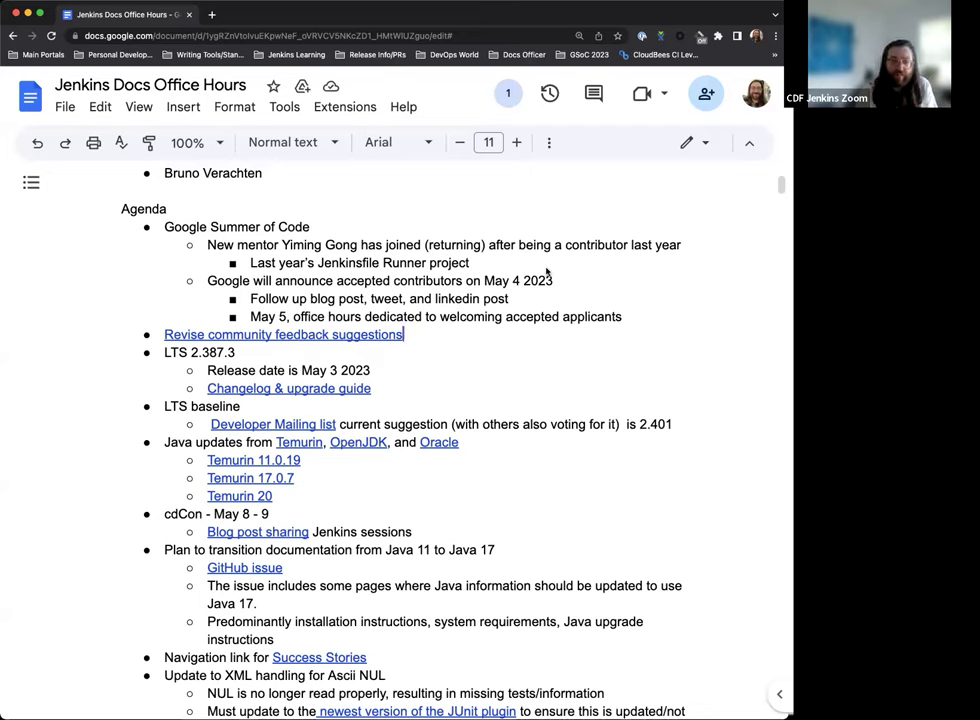
scroll(500, 300, "down", 1)
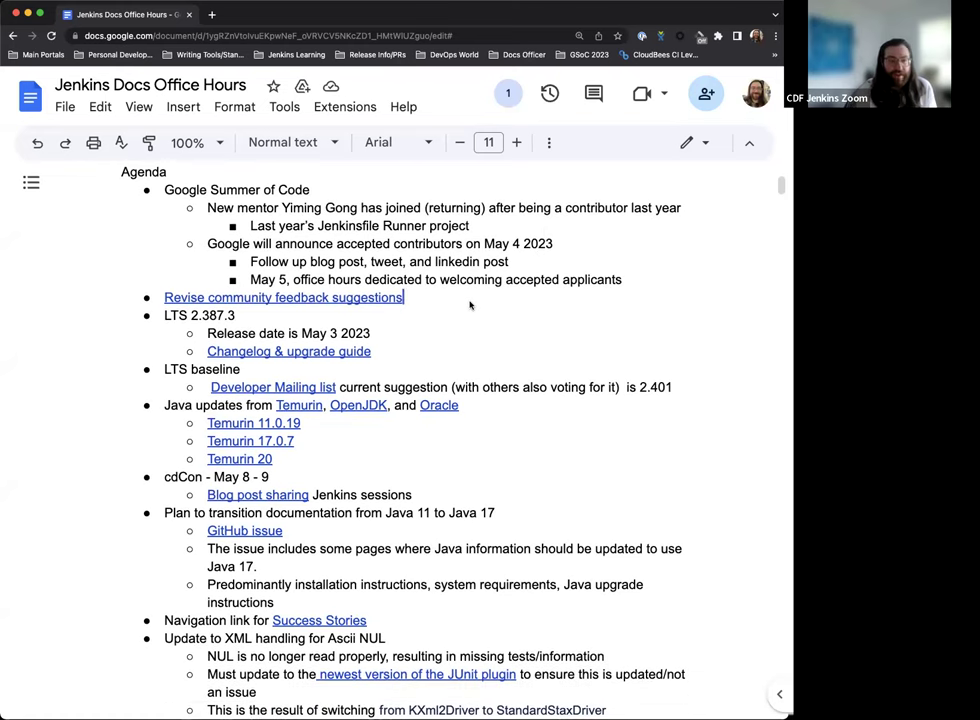
scroll(470, 305, "down", 1)
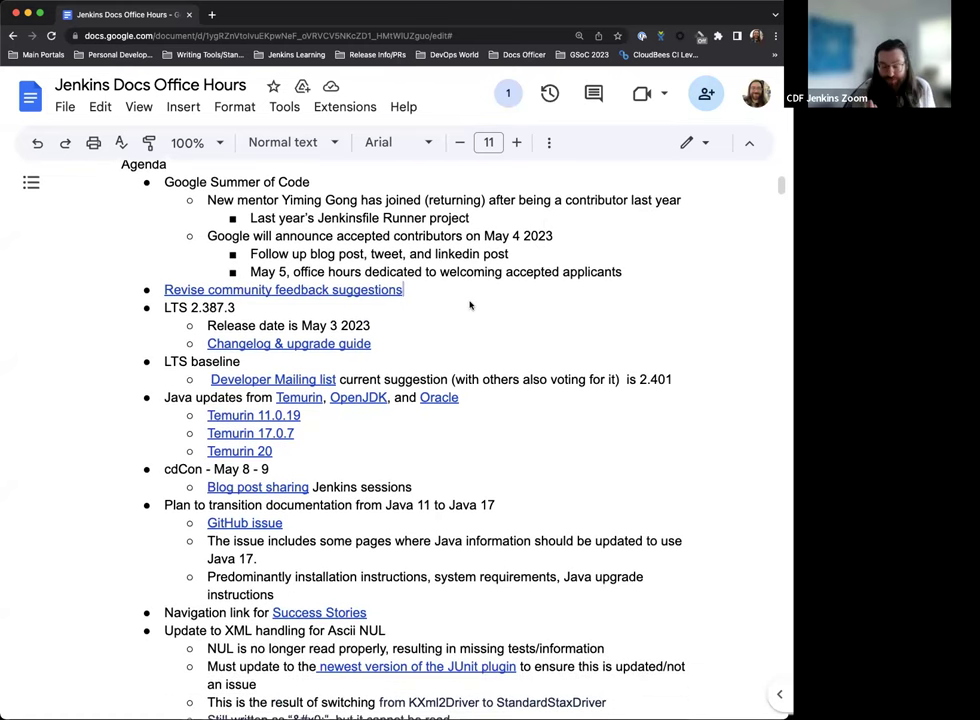
scroll(455, 295, "down", 1)
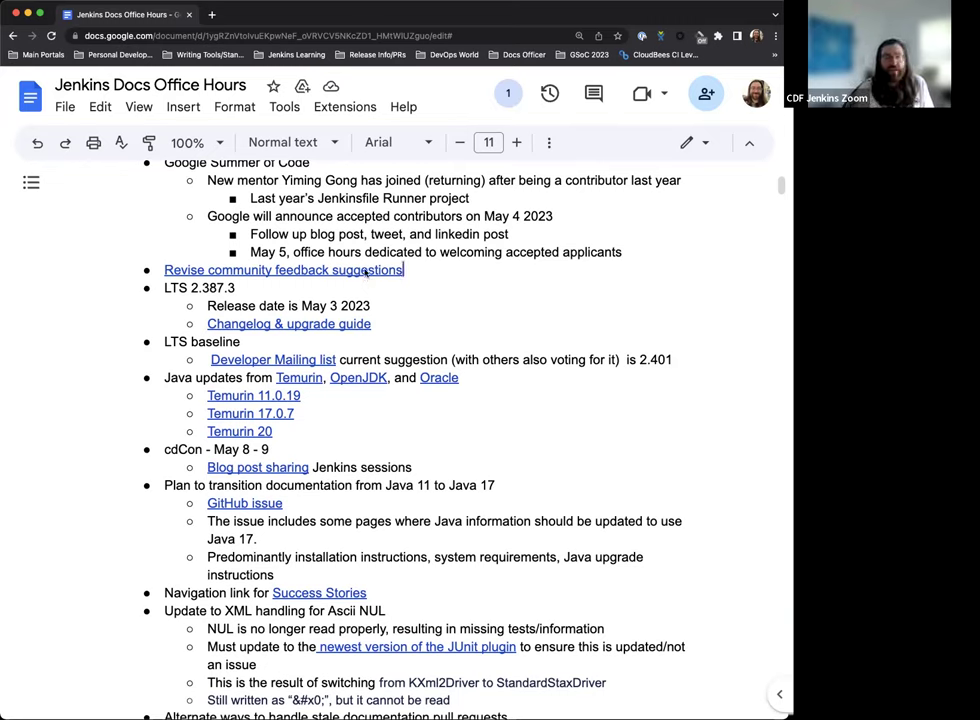
Open the linked pull request for the community feedback suggestions, and load jenkins.io in a separate new browser tab
left_click(366, 272)
left_click(318, 292)
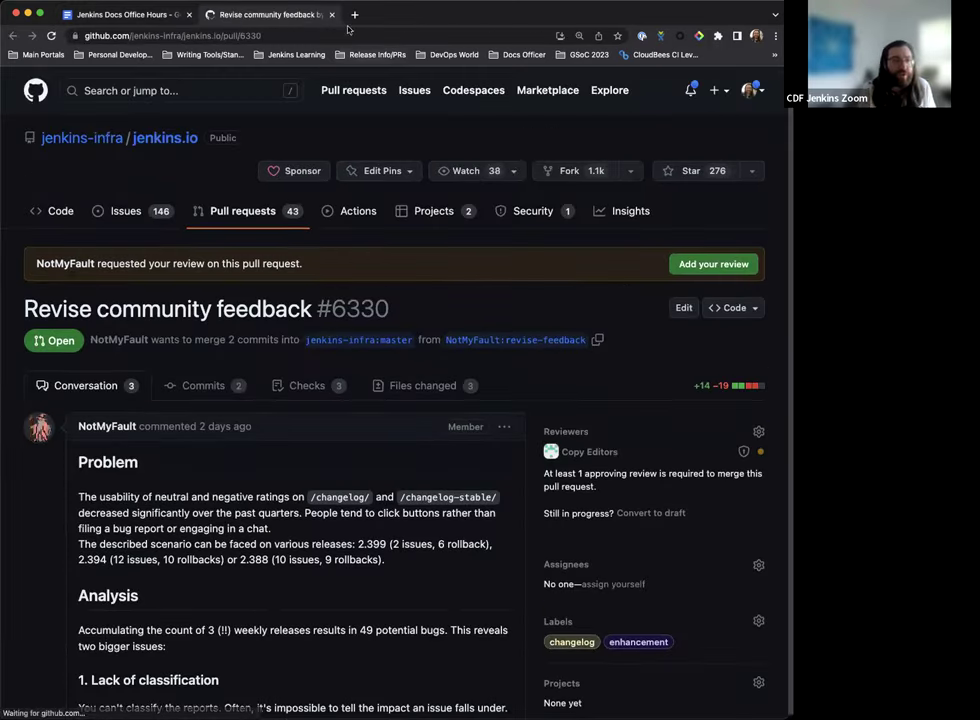
left_click(354, 14)
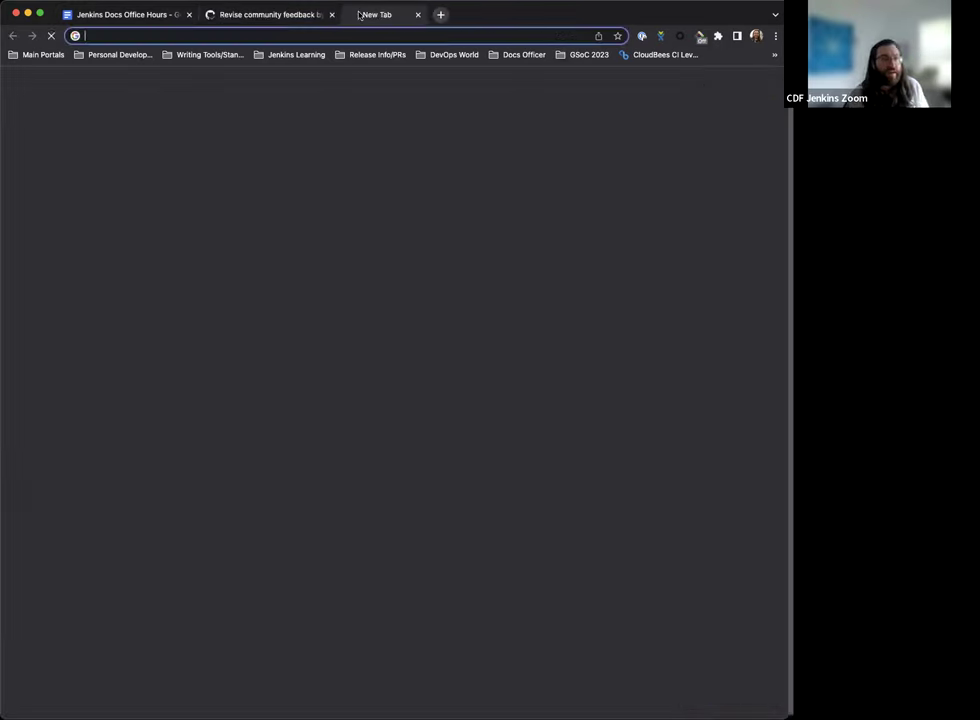
type("jenkins.io")
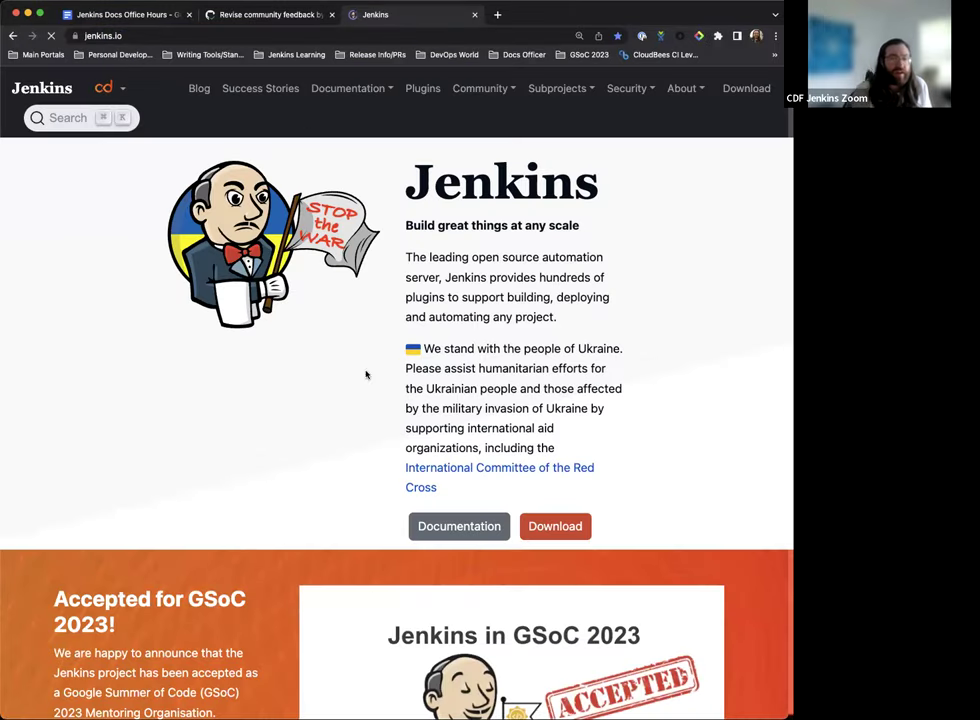
Open the Stable (LTS) changelog through the Jenkins download page and inspect the community rating icons for release 2.387.2
left_click(566, 527)
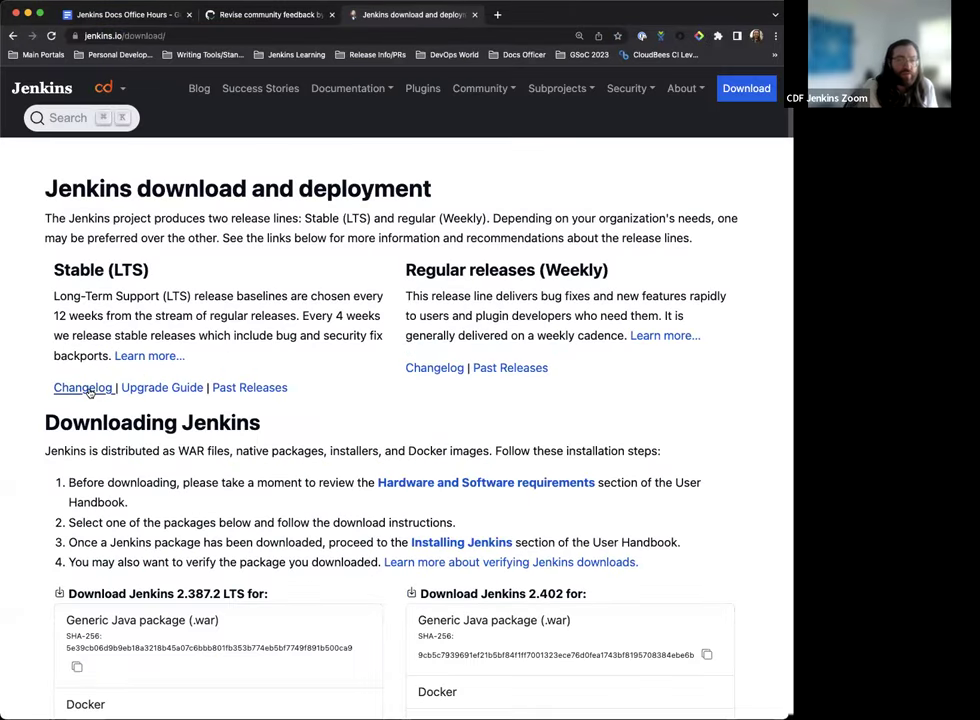
left_click(85, 388)
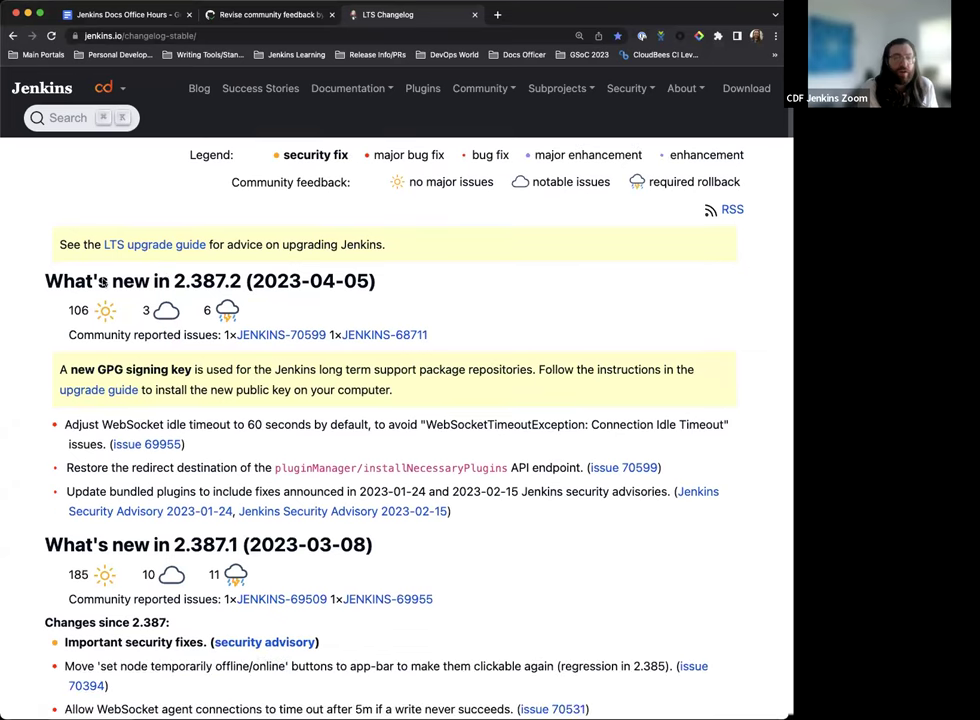
scroll(103, 283, "down", 1)
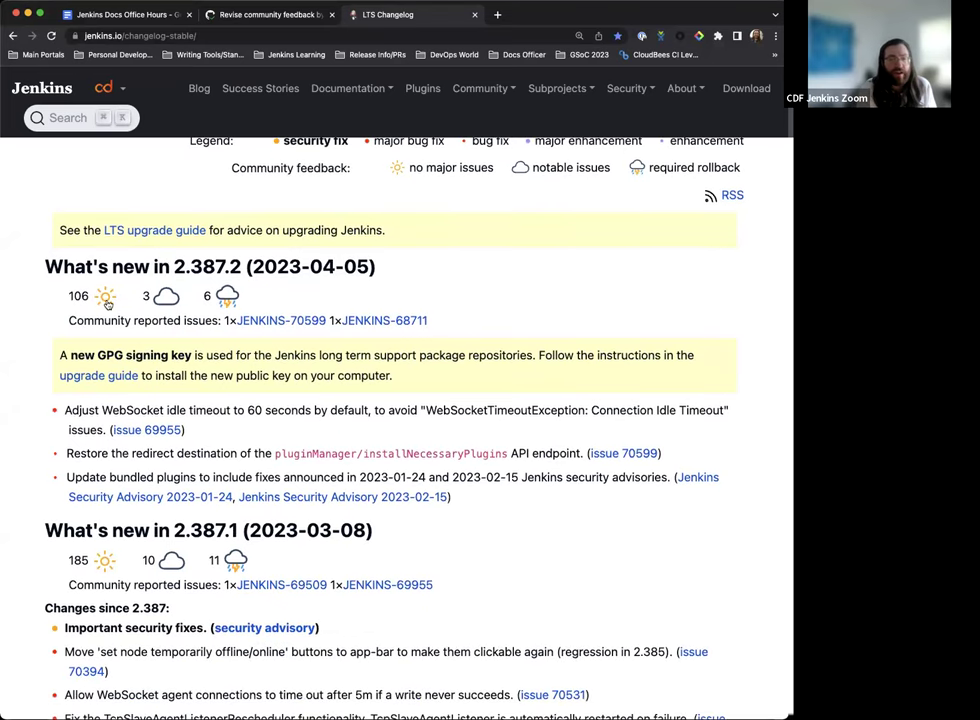
mouse_move(107, 302)
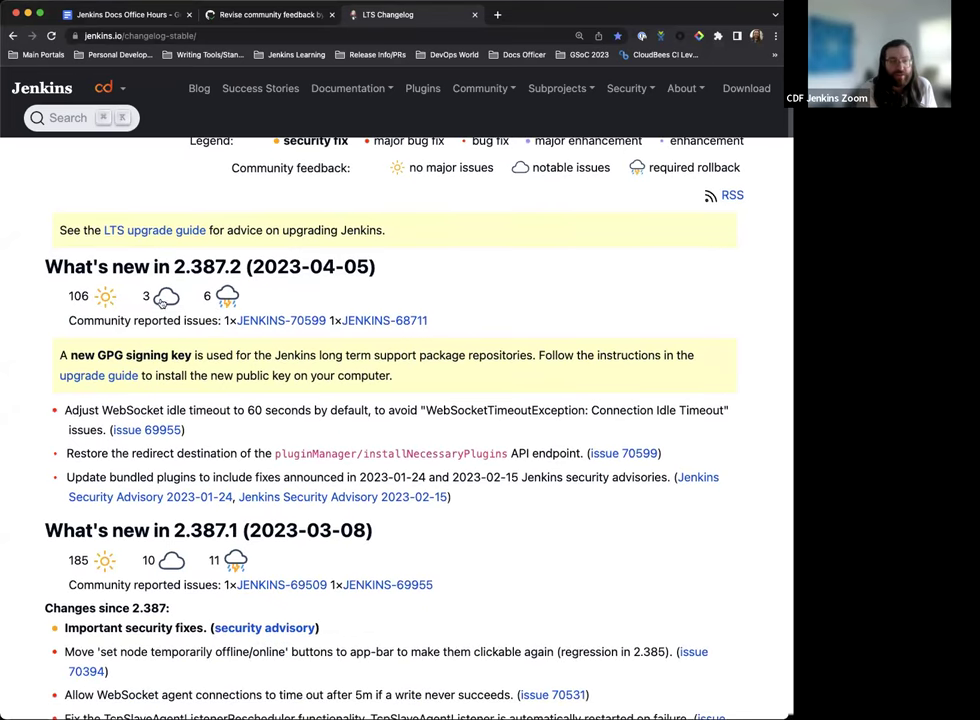
mouse_move(168, 302)
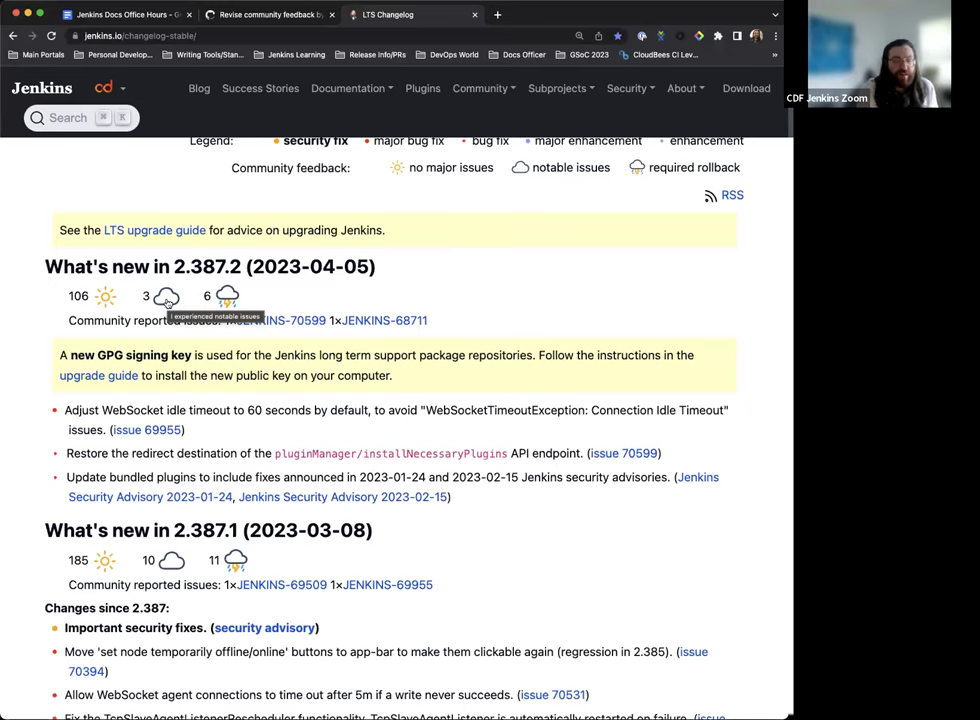
mouse_move(229, 301)
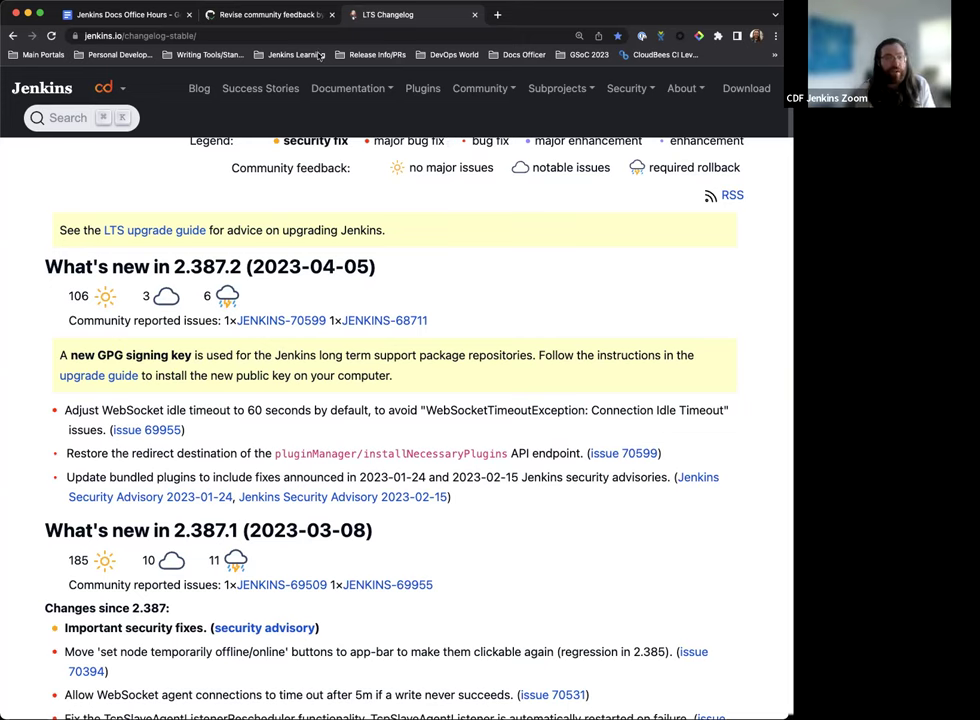
Read the "Revise community feedback" pull request from its problem analysis and proposed solution down to the reviewers' comments
left_click(213, 14)
scroll(379, 477, "down", 5)
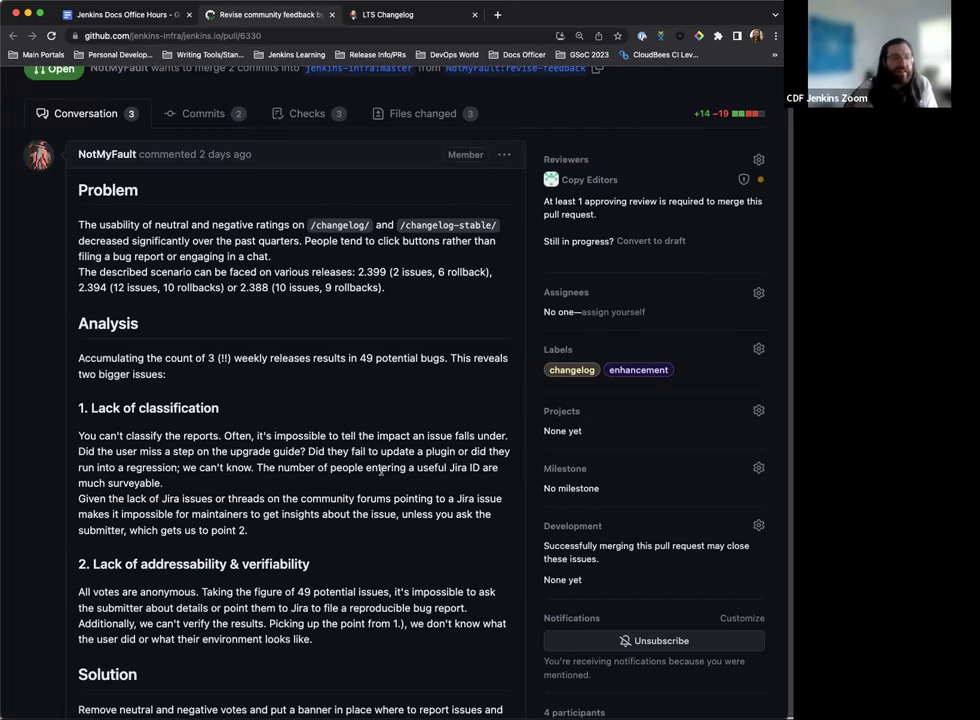
scroll(380, 470, "down", 4)
scroll(374, 389, "down", 2)
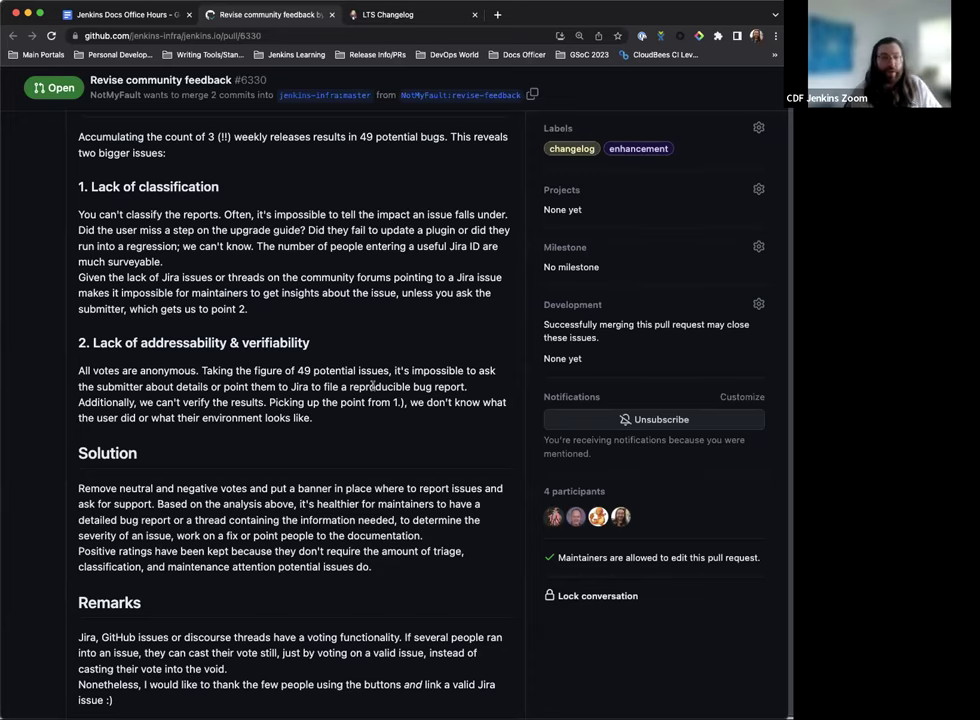
scroll(200, 527, "down", 10)
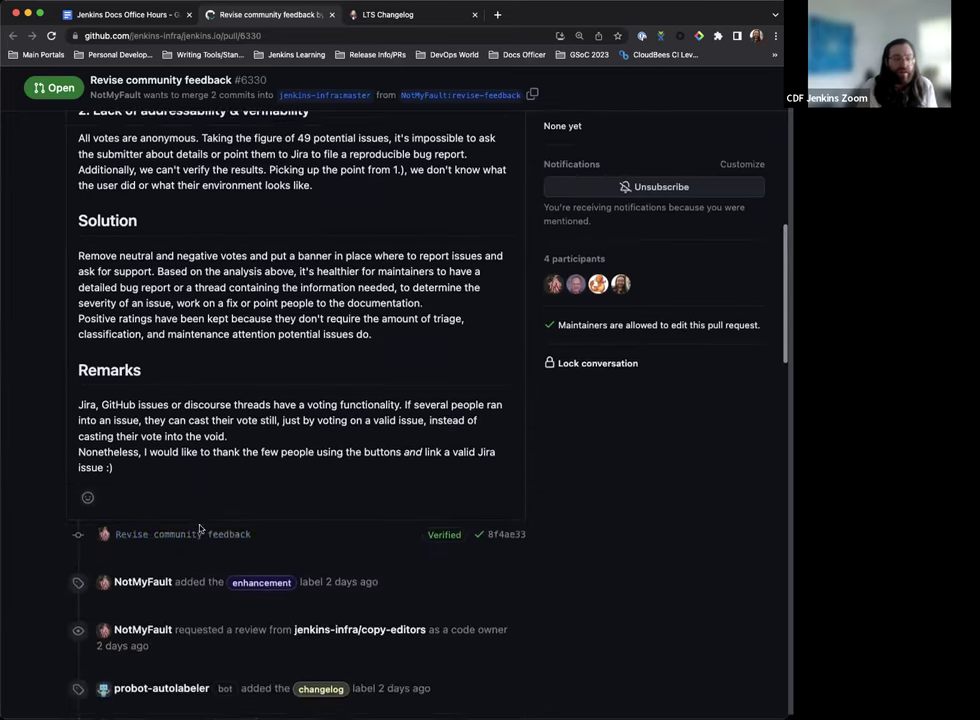
scroll(198, 528, "down", 7)
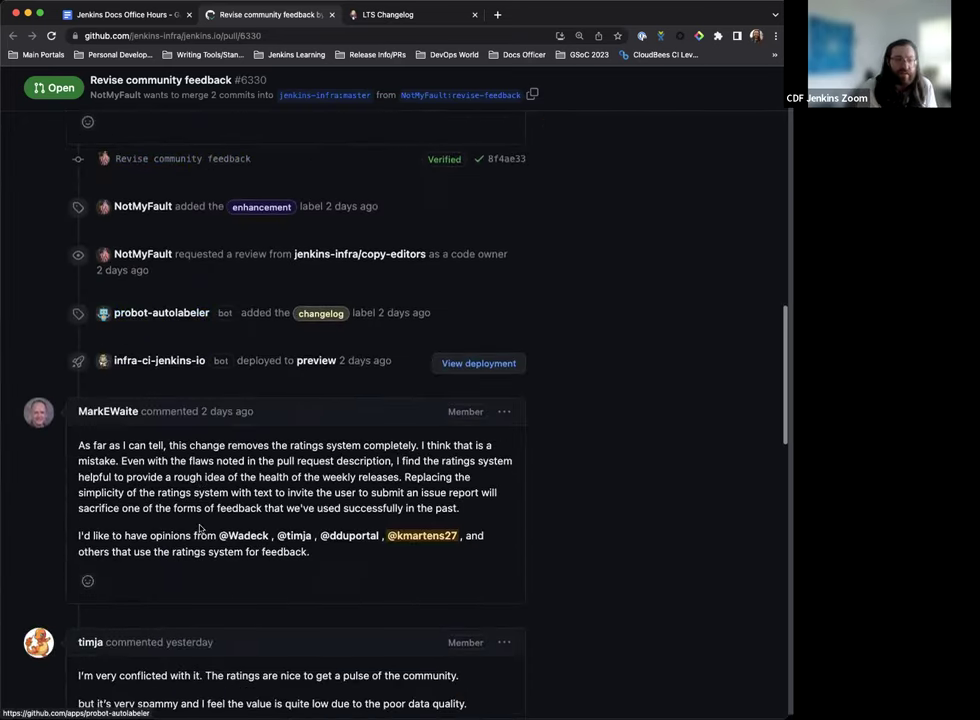
scroll(198, 527, "down", 5)
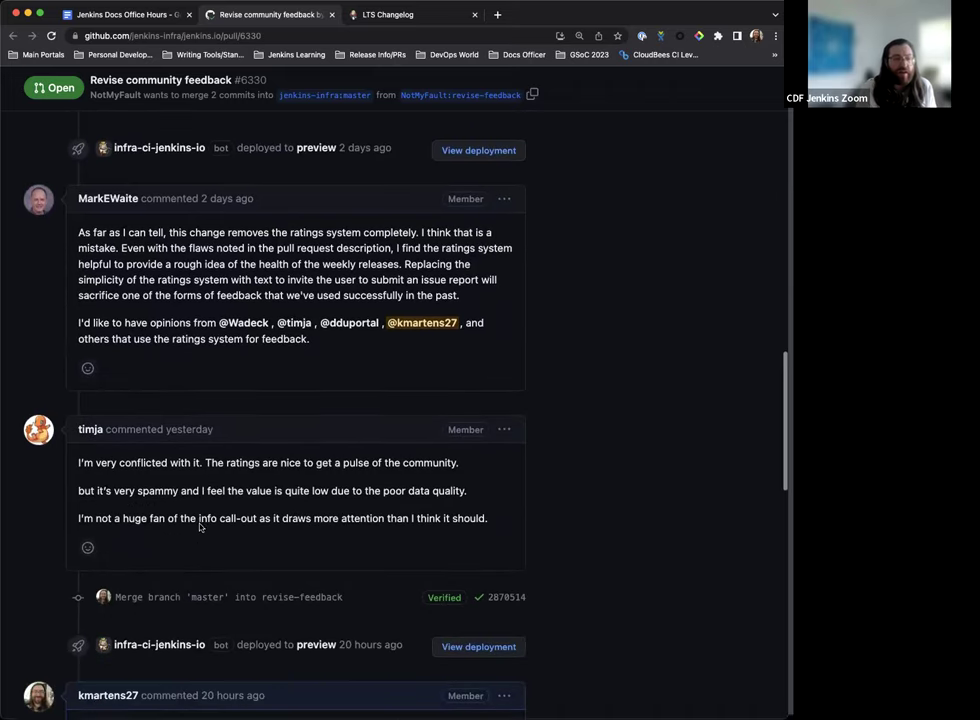
Compare the 2.387.2 rollback rating on the LTS changelog with the reviewers' comments in the community feedback pull request
left_click(387, 14)
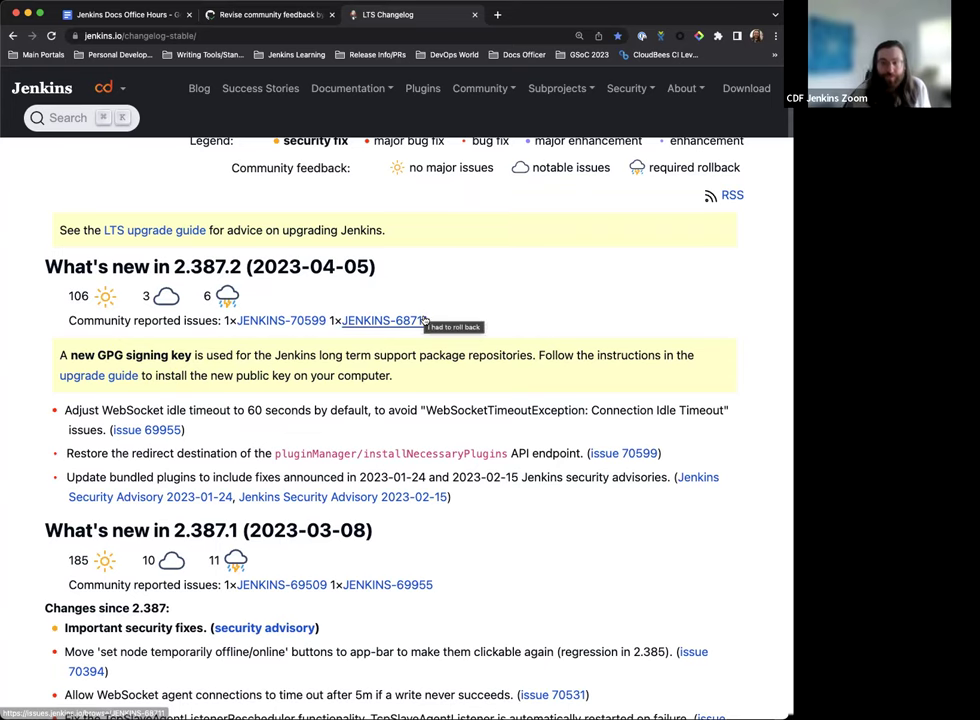
key("ctrl+shift+Tab")
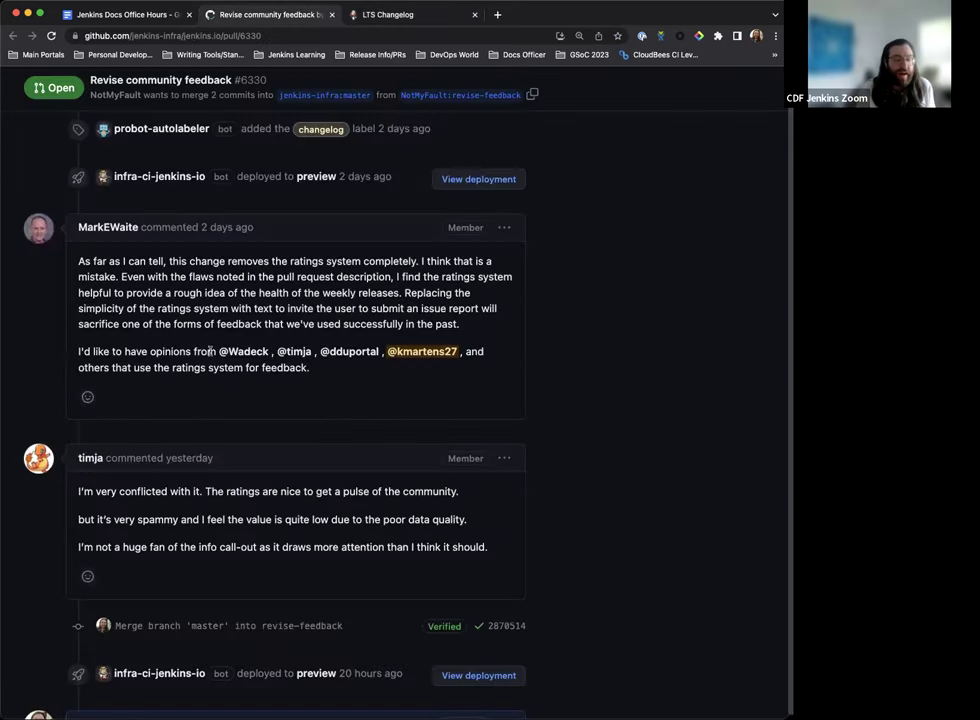
scroll(211, 352, "down", 2)
scroll(211, 352, "down", 6)
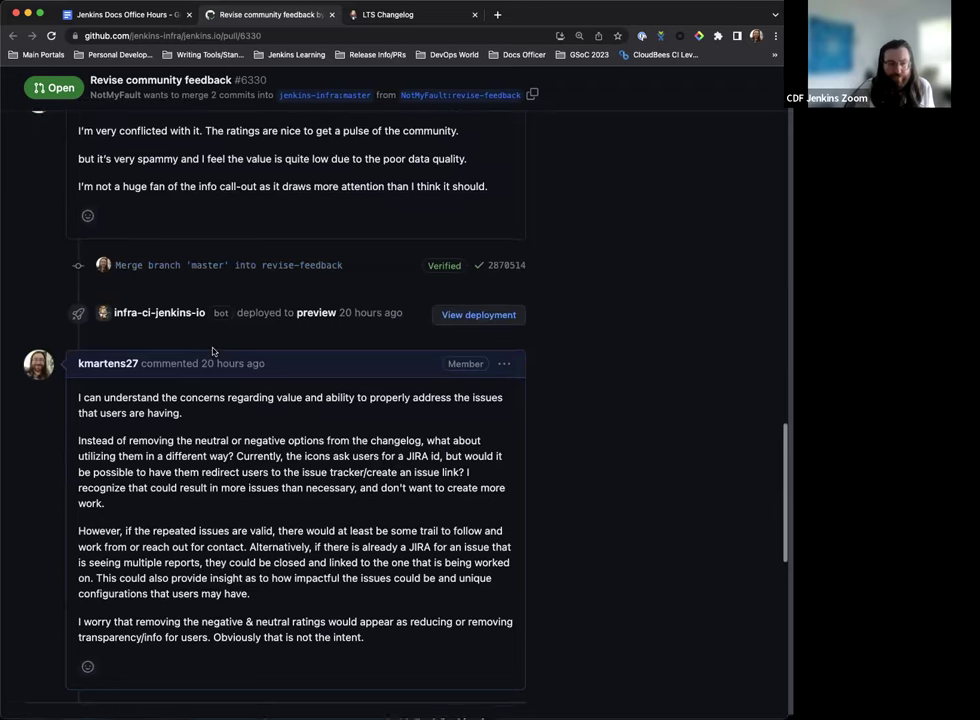
left_click(375, 14)
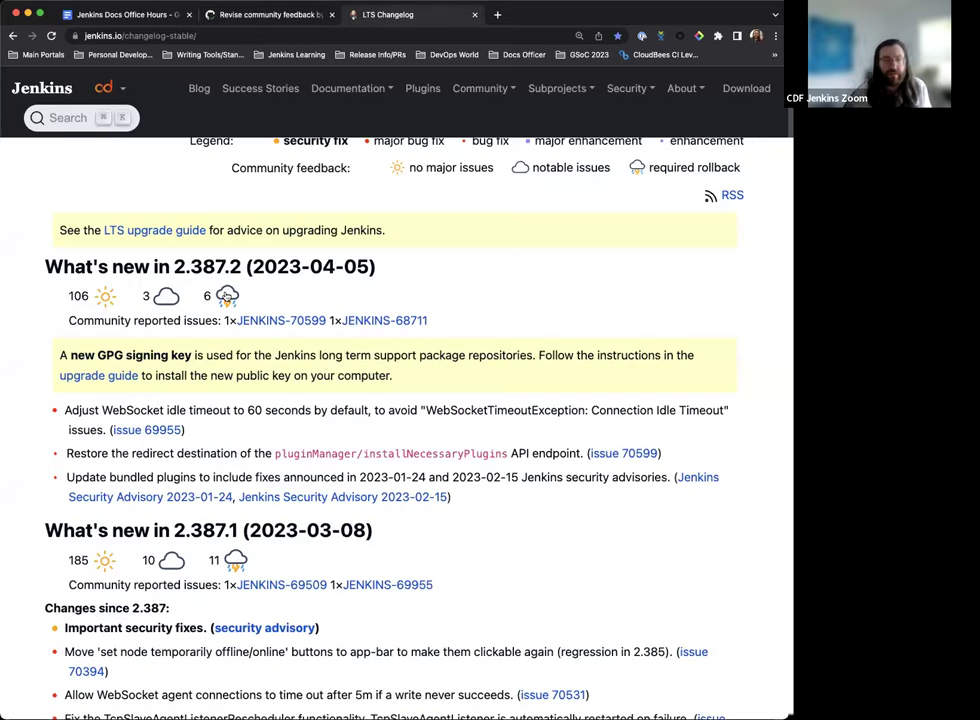
mouse_move(231, 297)
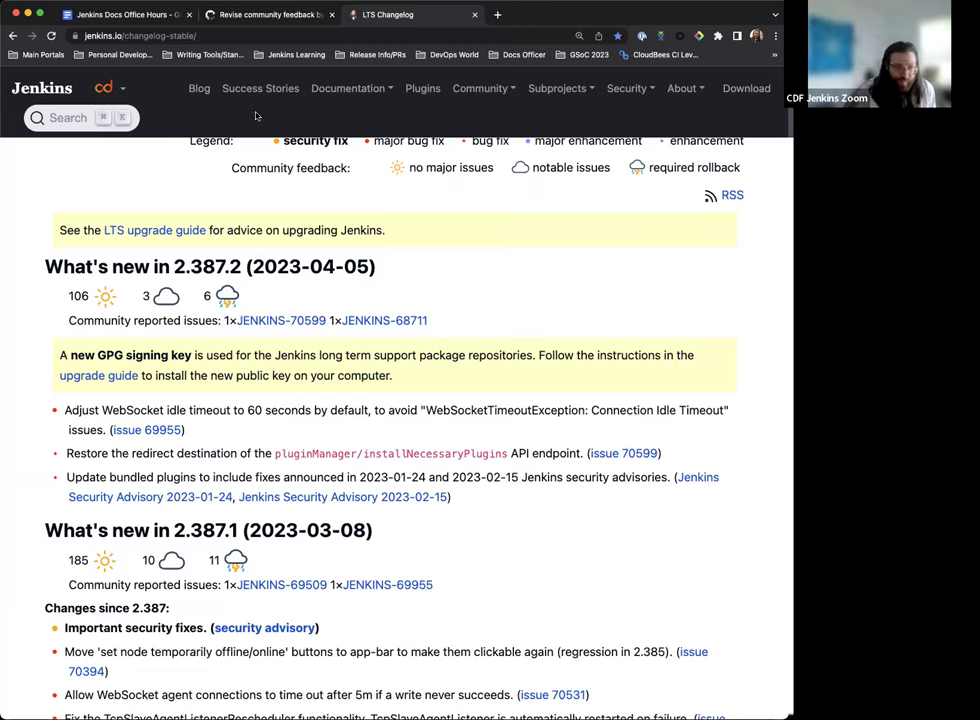
Reread the pull request's latest comment, which suggests redirecting neutral and negative ratings to the issue tracker
left_click(215, 14)
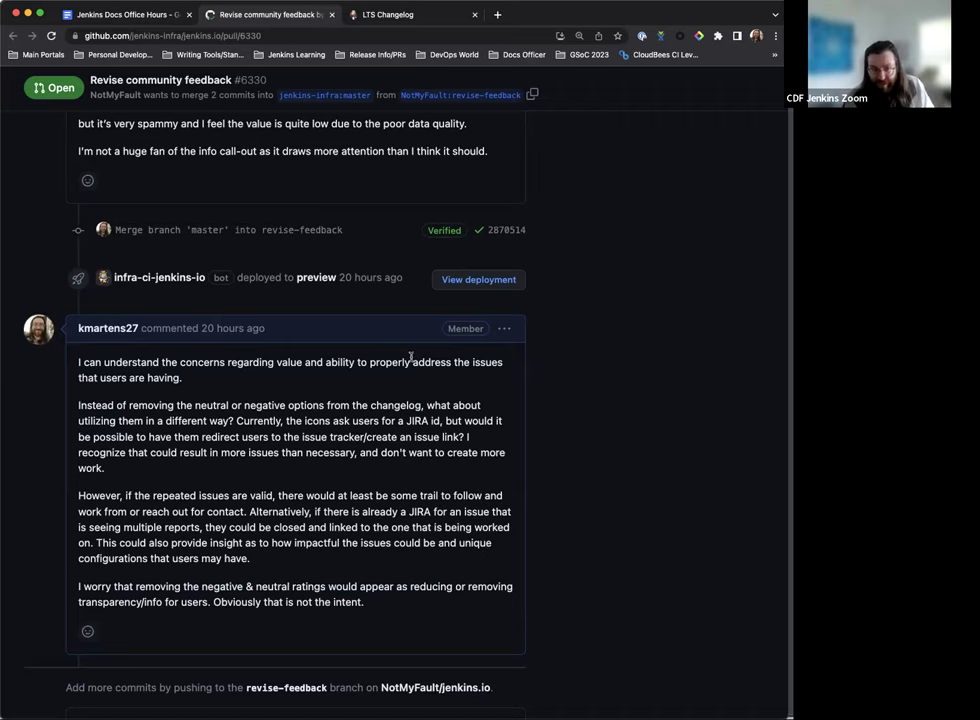
scroll(487, 344, "down", 1)
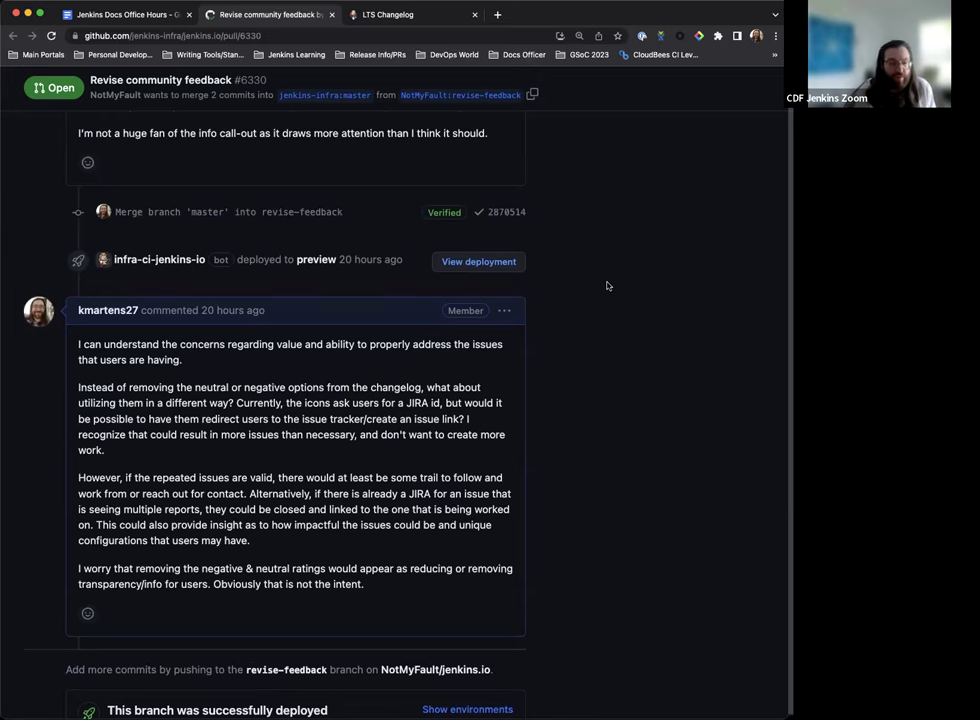
scroll(591, 276, "up", 1)
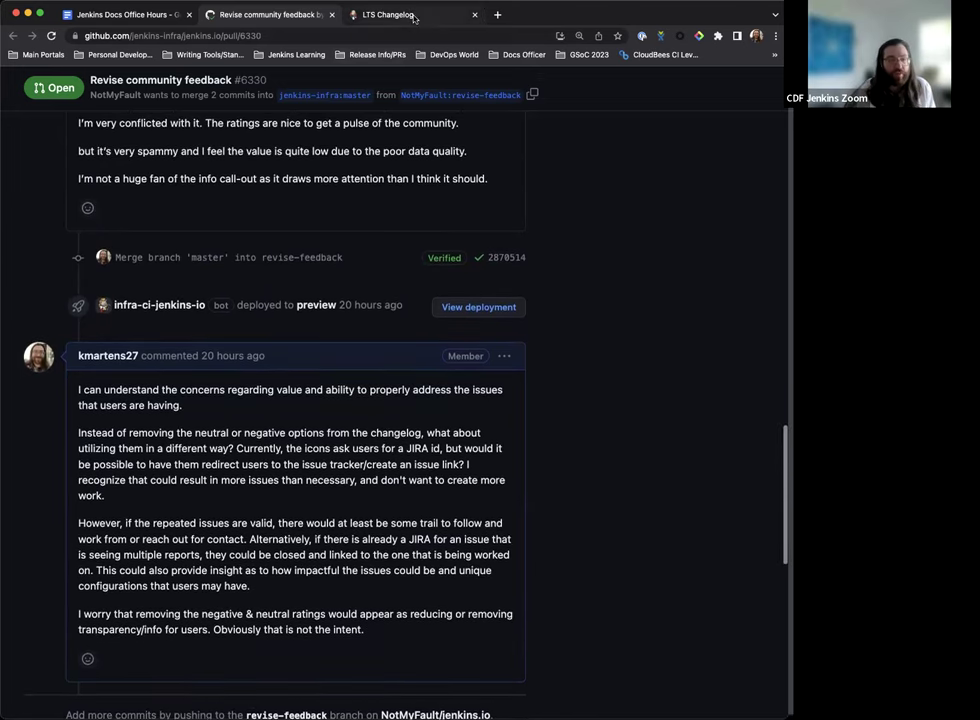
Examine the community ratings and reported issues for the 2.375.x releases in the LTS changelog, down to 2.375.1
left_click(412, 15)
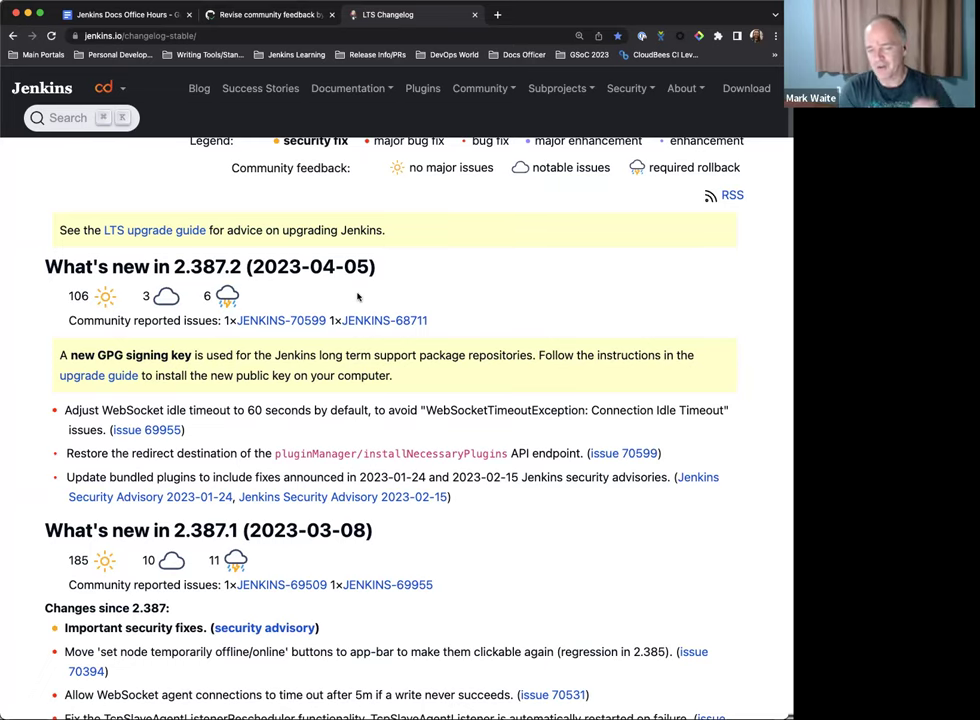
scroll(358, 296, "down", 15)
scroll(338, 355, "down", 10)
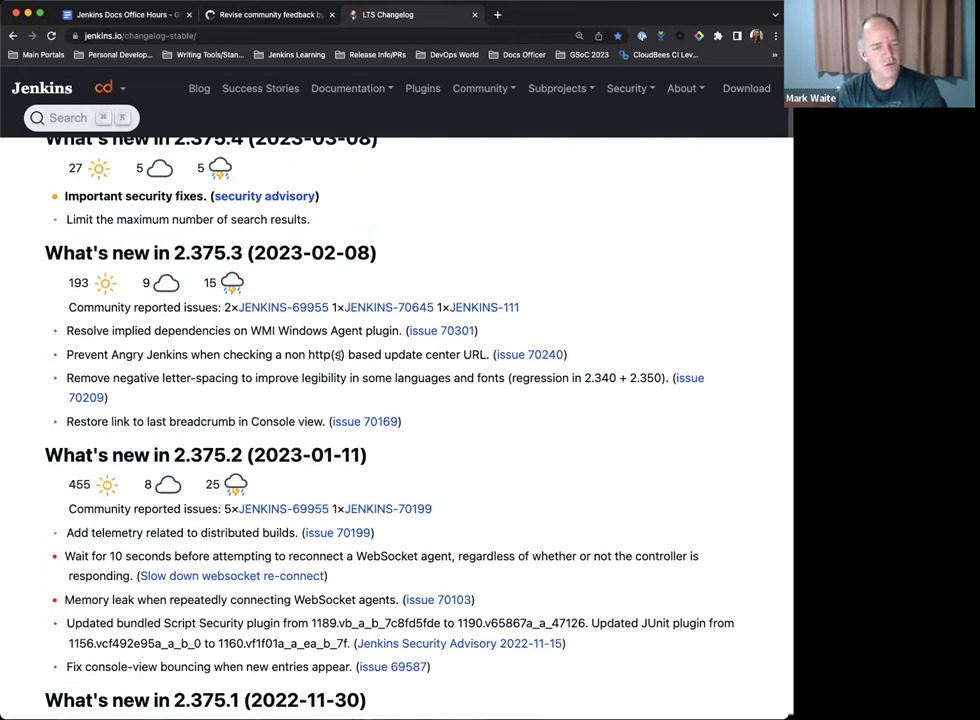
scroll(315, 398, "down", 1)
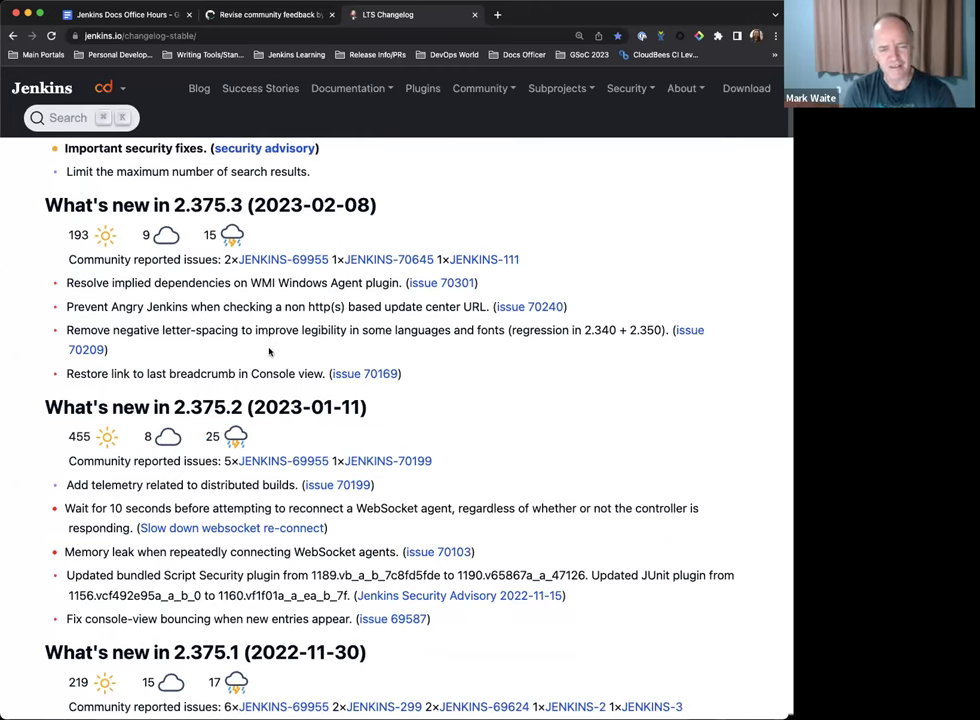
scroll(270, 348, "up", 1)
scroll(270, 348, "up", 5)
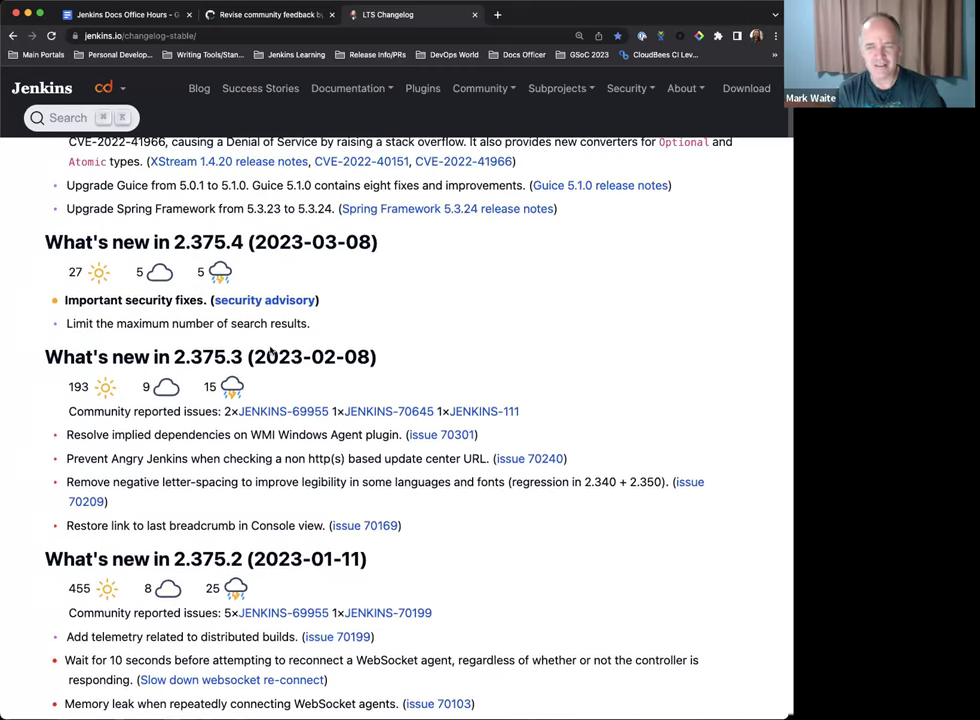
scroll(271, 348, "down", 2)
scroll(289, 337, "down", 1)
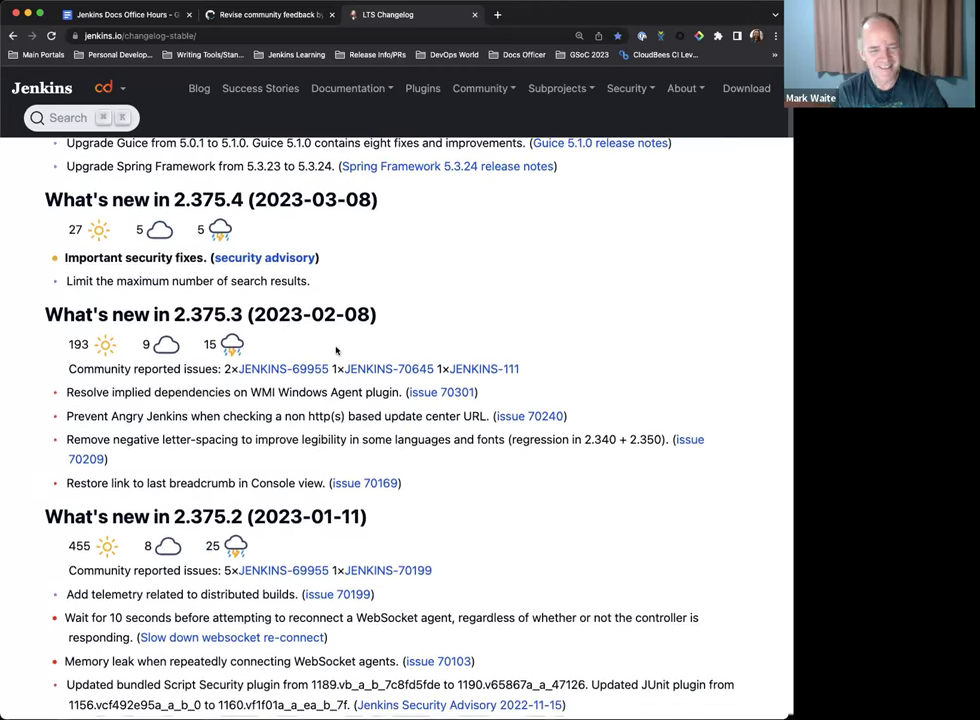
scroll(462, 507, "down", 10)
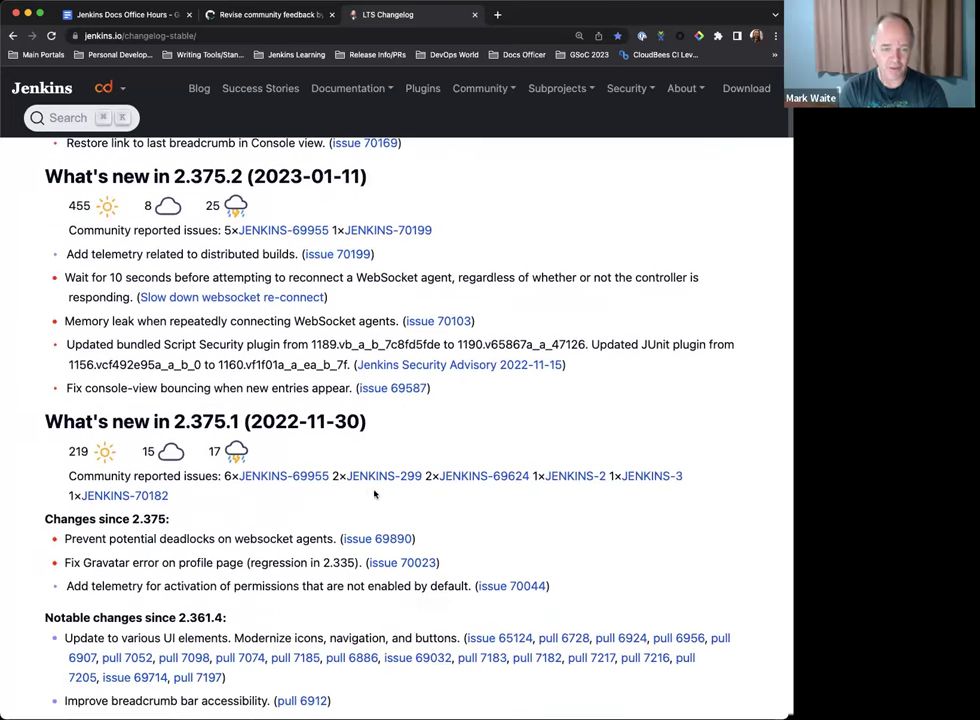
scroll(389, 482, "down", 1)
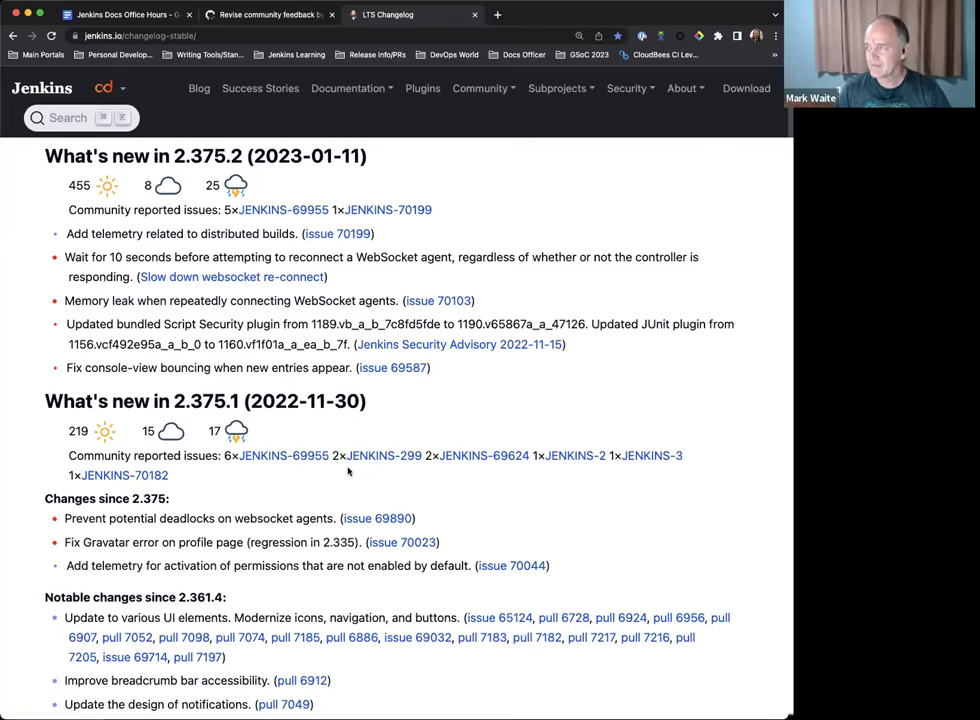
Return to the newest LTS changelog entries and review the ratings and reported issues for 2.387.2 and 2.387.1
scroll(341, 455, "up", 10)
scroll(347, 444, "up", 15)
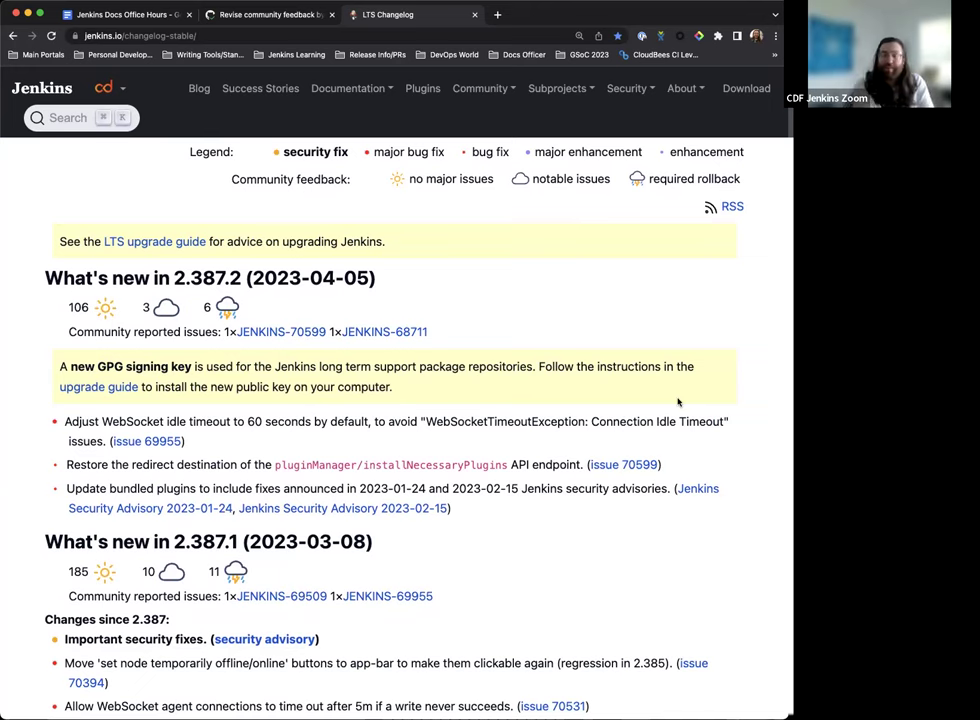
scroll(640, 430, "down", 2)
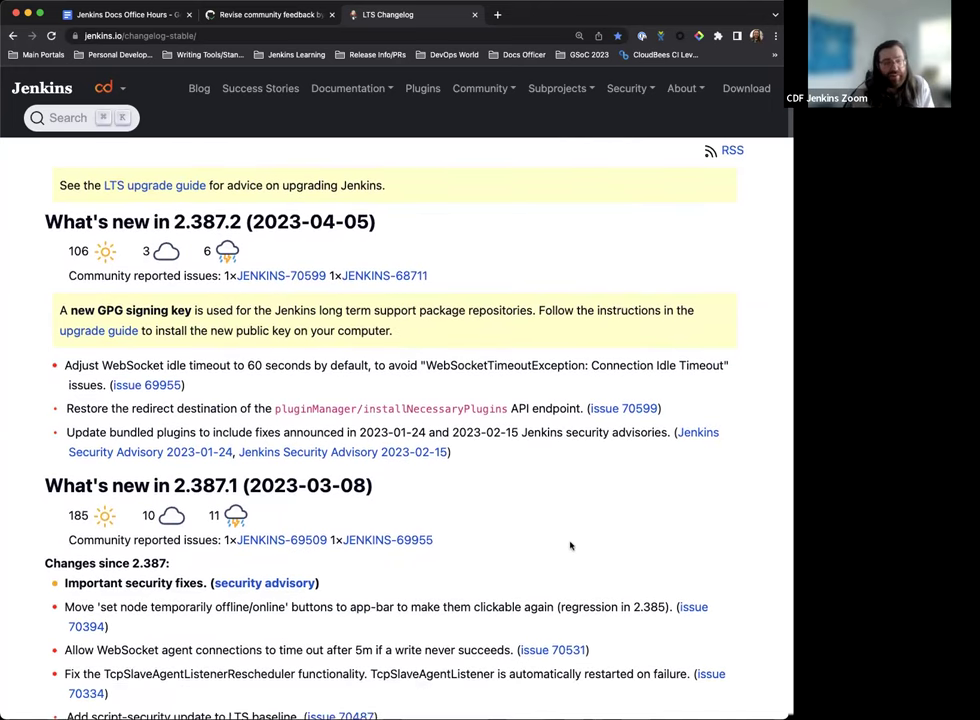
scroll(567, 541, "down", 2)
scroll(567, 541, "down", 1)
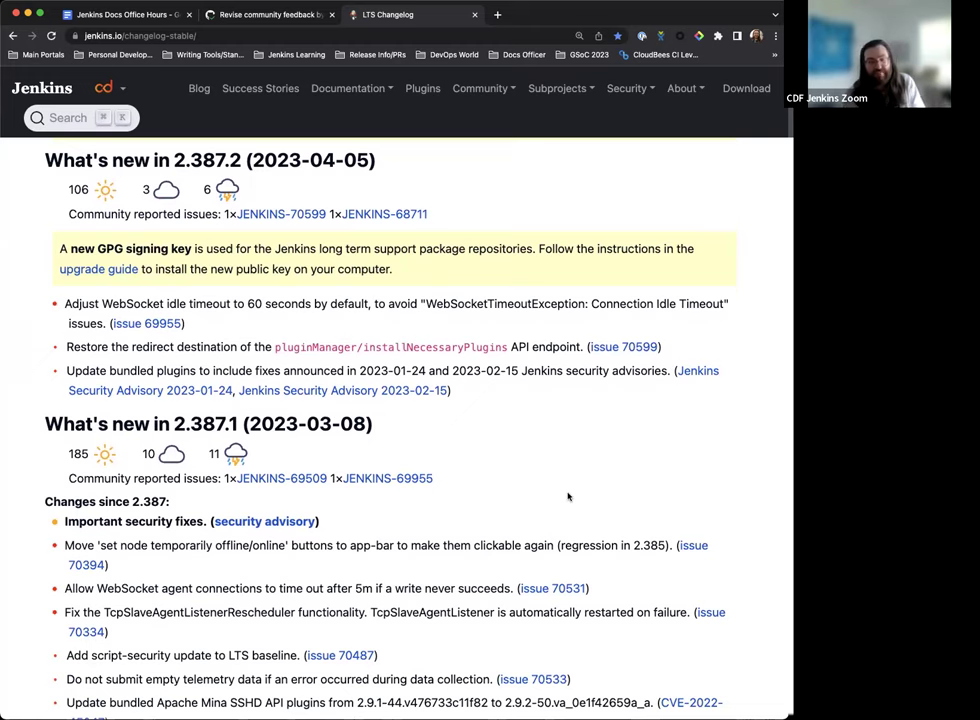
scroll(568, 490, "down", 1)
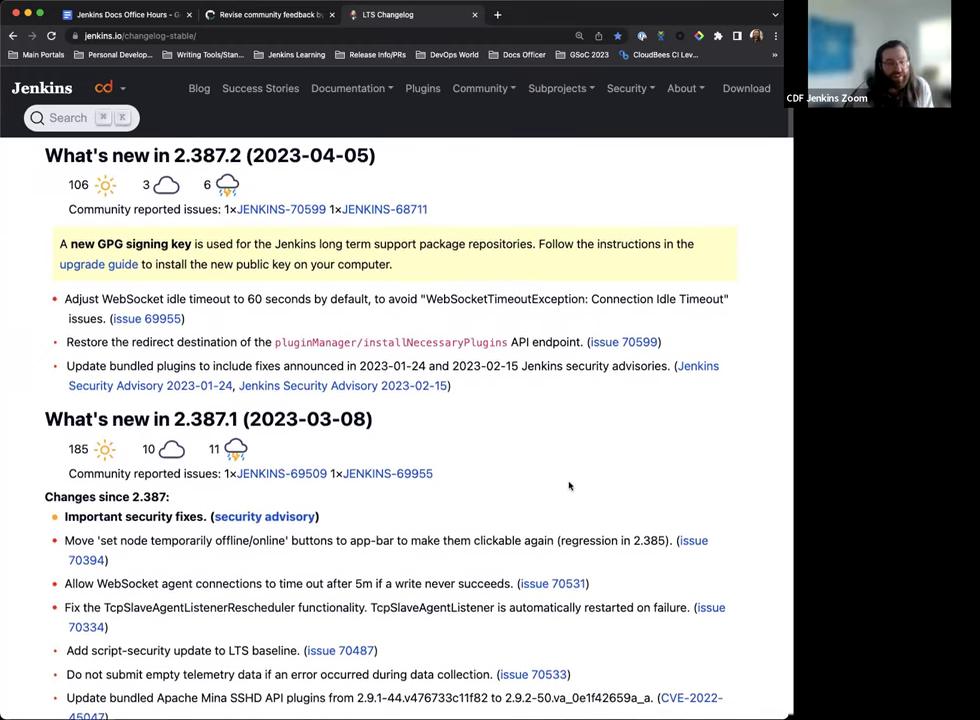
scroll(569, 486, "up", 1)
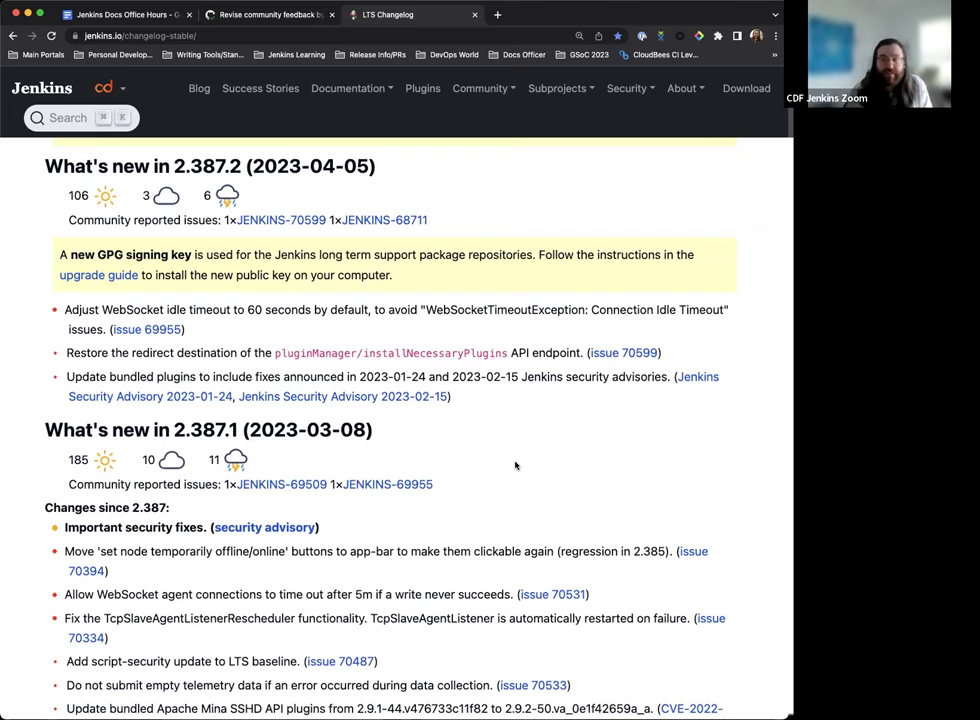
scroll(510, 450, "up", 2)
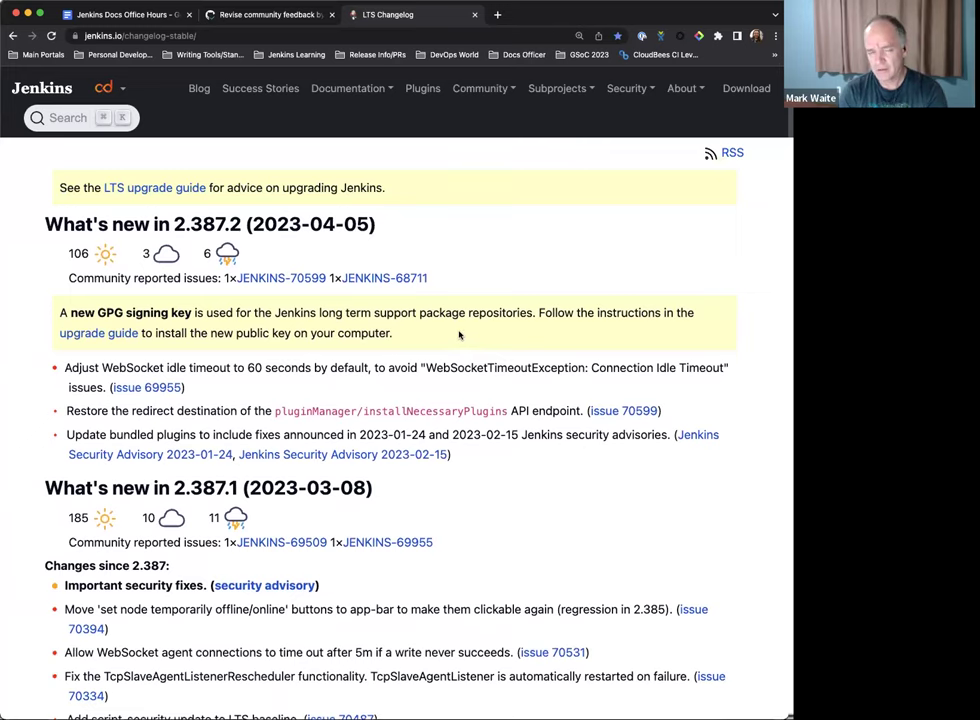
scroll(459, 335, "down", 1)
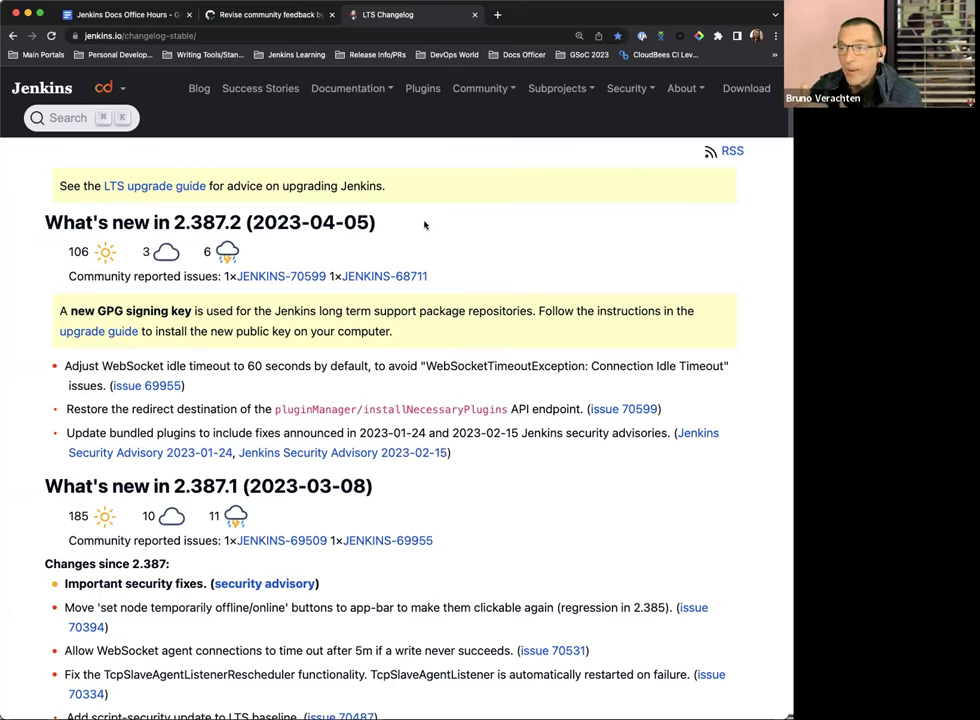
scroll(424, 225, "up", 1)
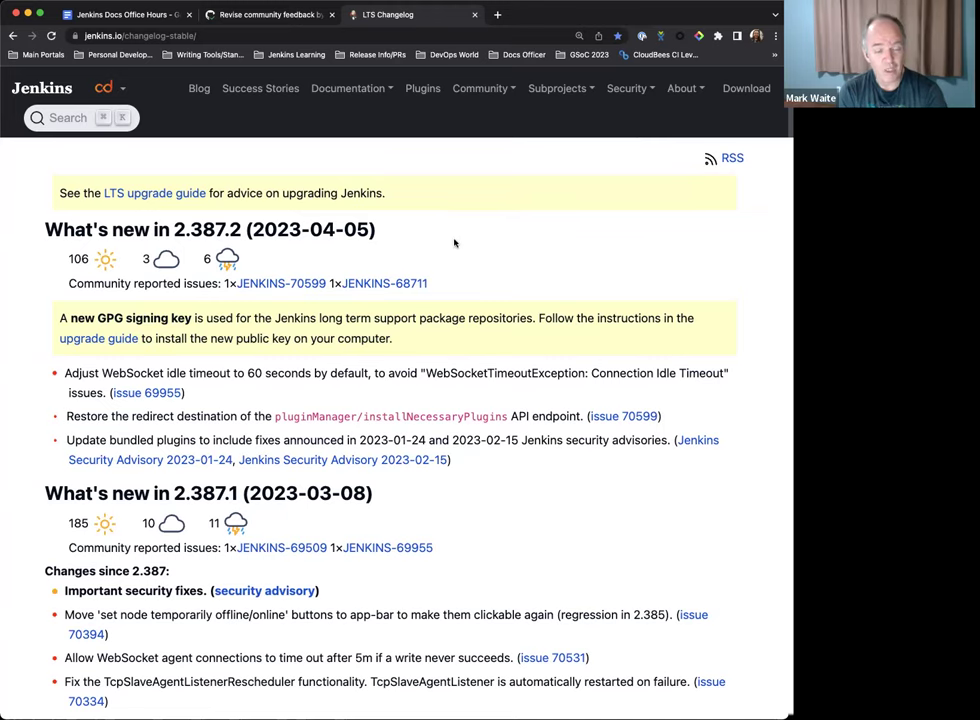
Switch from the LTS changelog to the weekly changelog and open 2.402's community-reported issue JENKINS-71156 in a new tab
left_click(13, 35)
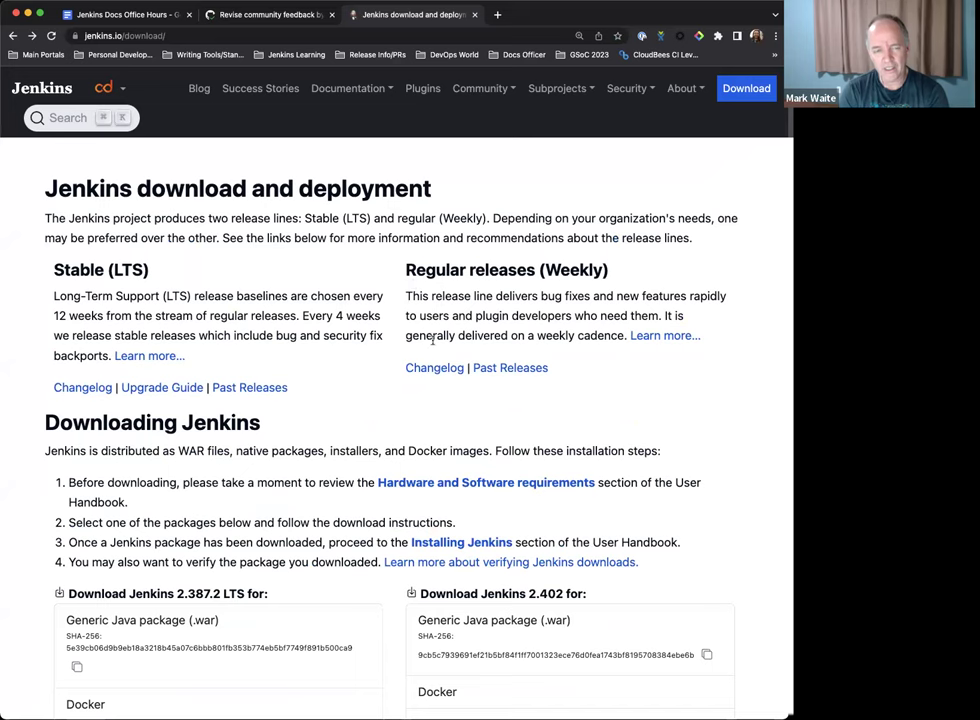
left_click(432, 369)
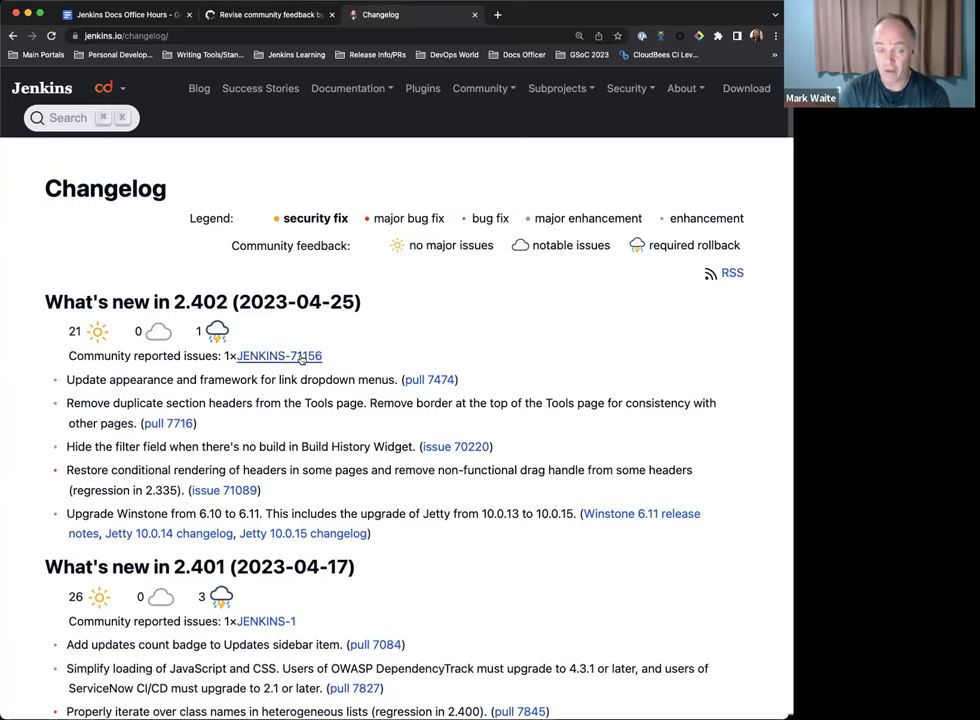
right_click(278, 359)
left_click(292, 364)
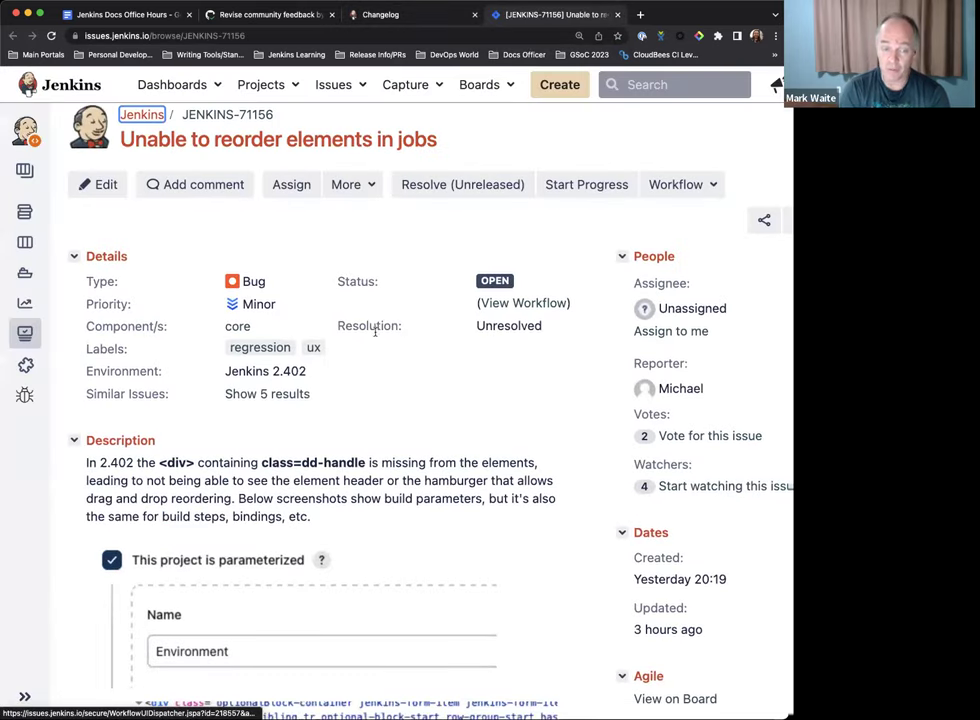
Read the JENKINS-71156 description, comparing its screenshots and markup for 2.402 and 2.401
scroll(409, 418, "down", 2)
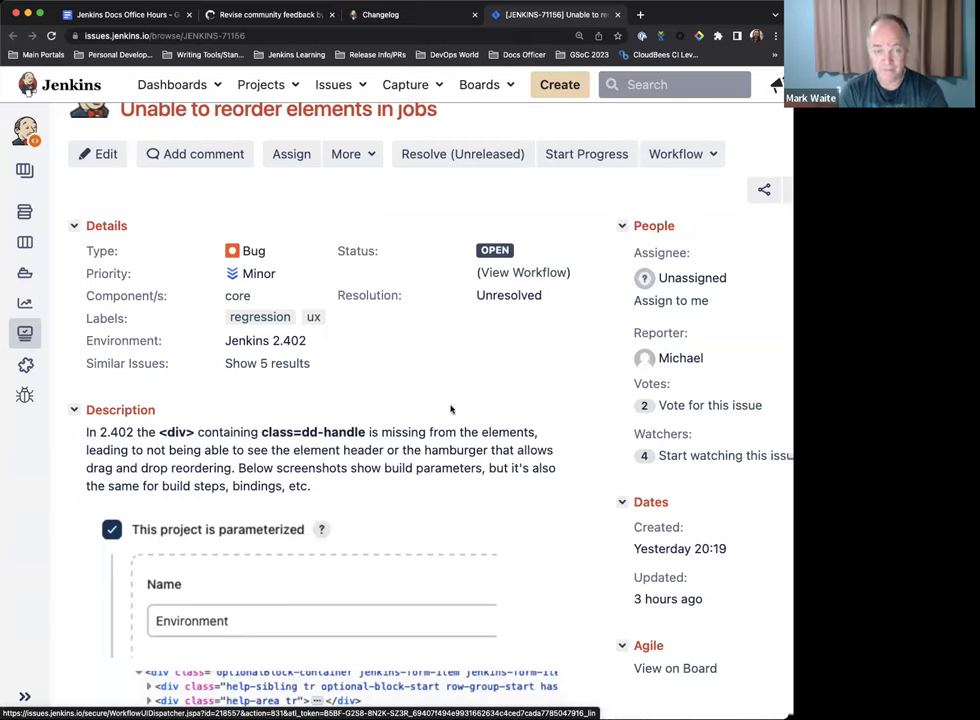
scroll(506, 391, "down", 5)
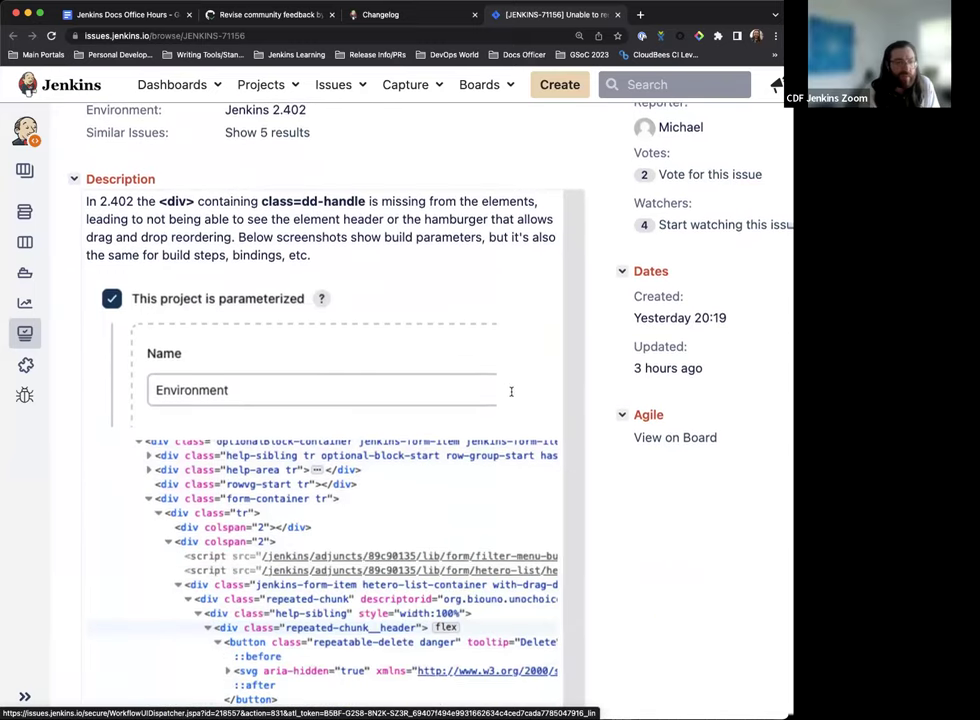
scroll(513, 392, "down", 4)
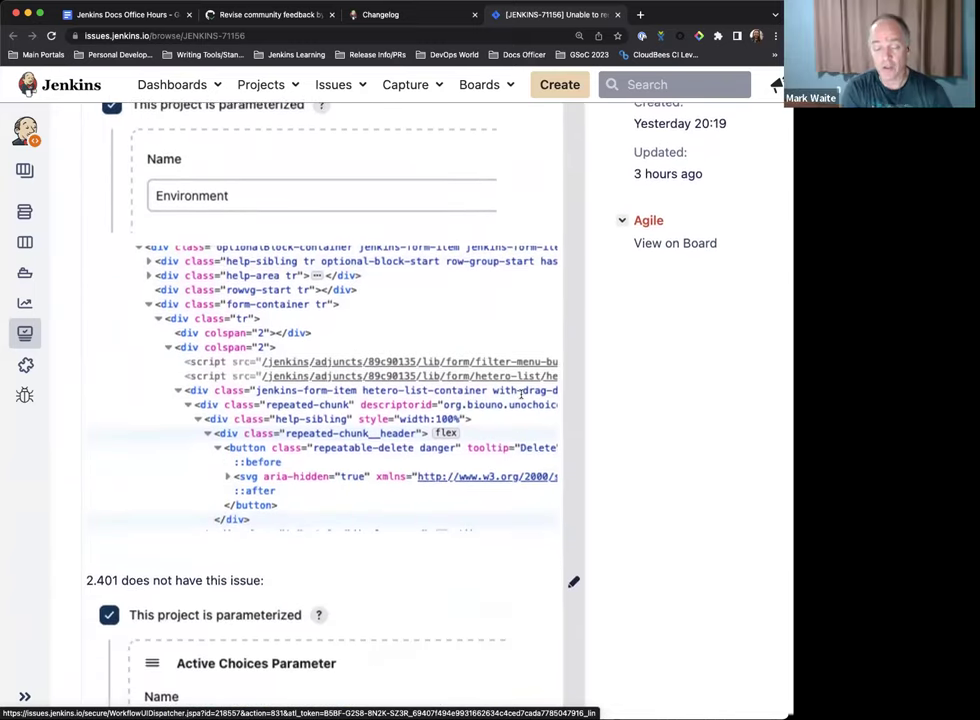
scroll(520, 393, "down", 9)
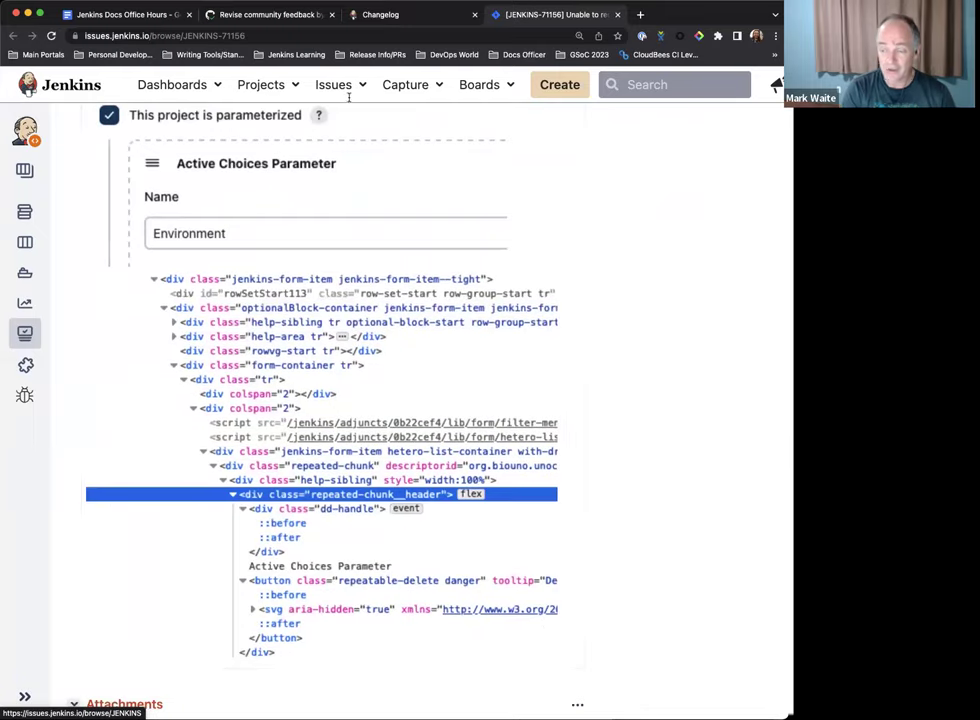
Return to the weekly changelog and review the ratings and the JENKINS-1 issue reported for 2.401
left_click(392, 14)
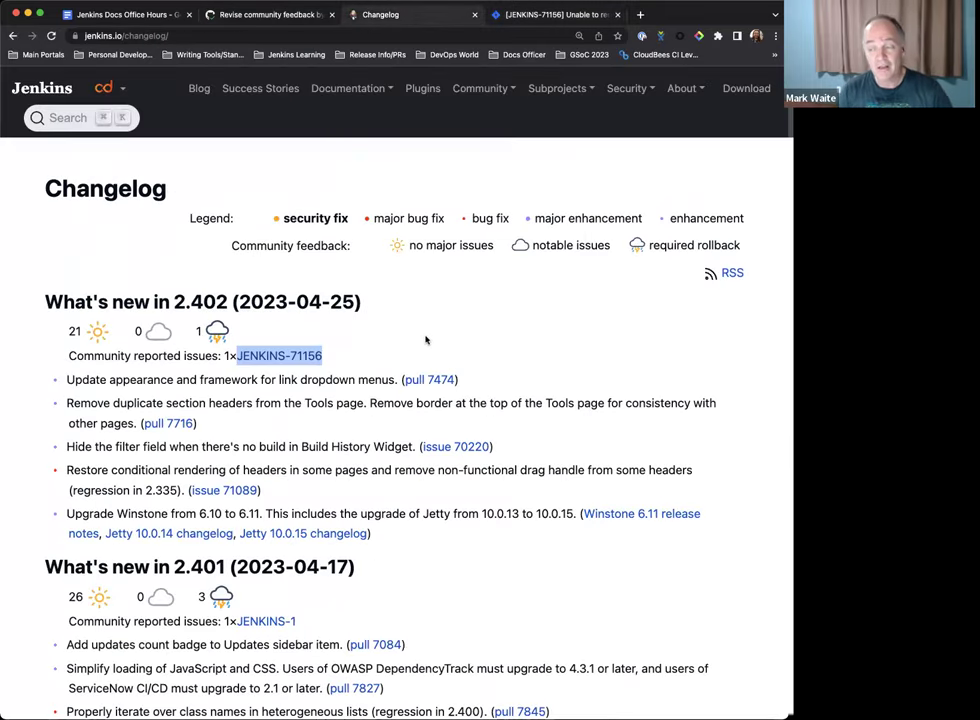
scroll(421, 340, "down", 1)
scroll(380, 360, "down", 5)
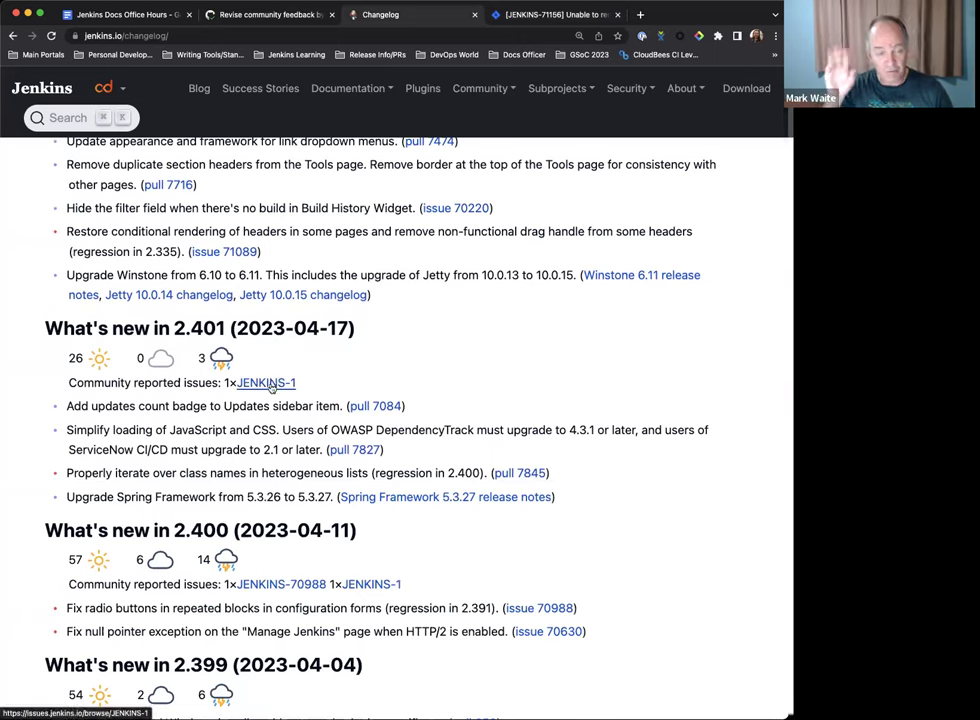
right_click(276, 383)
key("Escape")
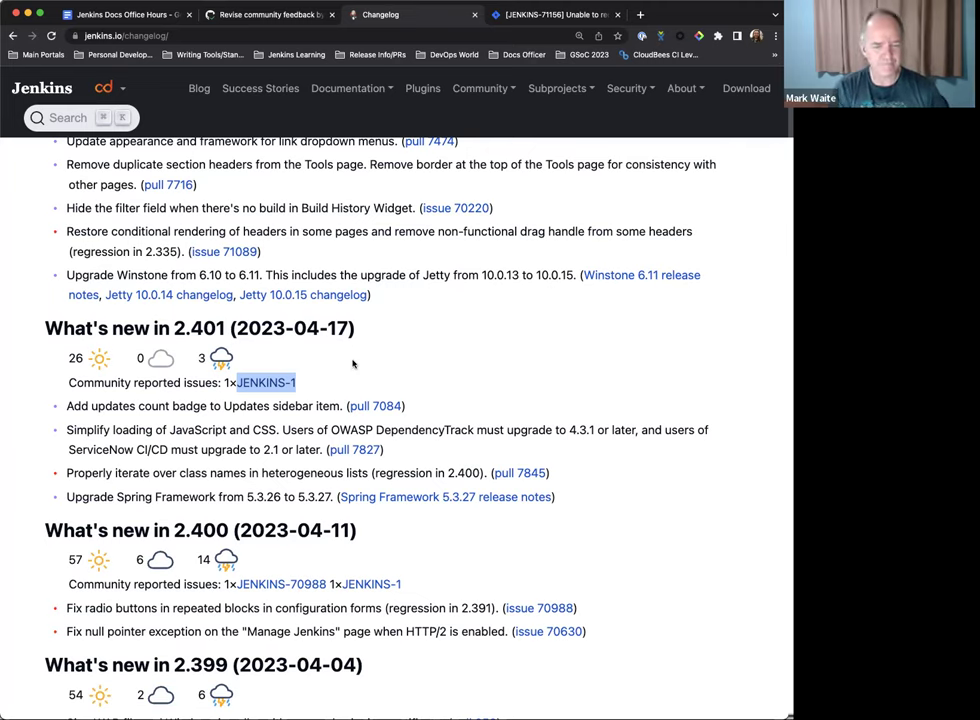
Compare the community ratings and reported issues of weekly releases 2.402, 2.401 and 2.400
scroll(352, 364, "up", 3)
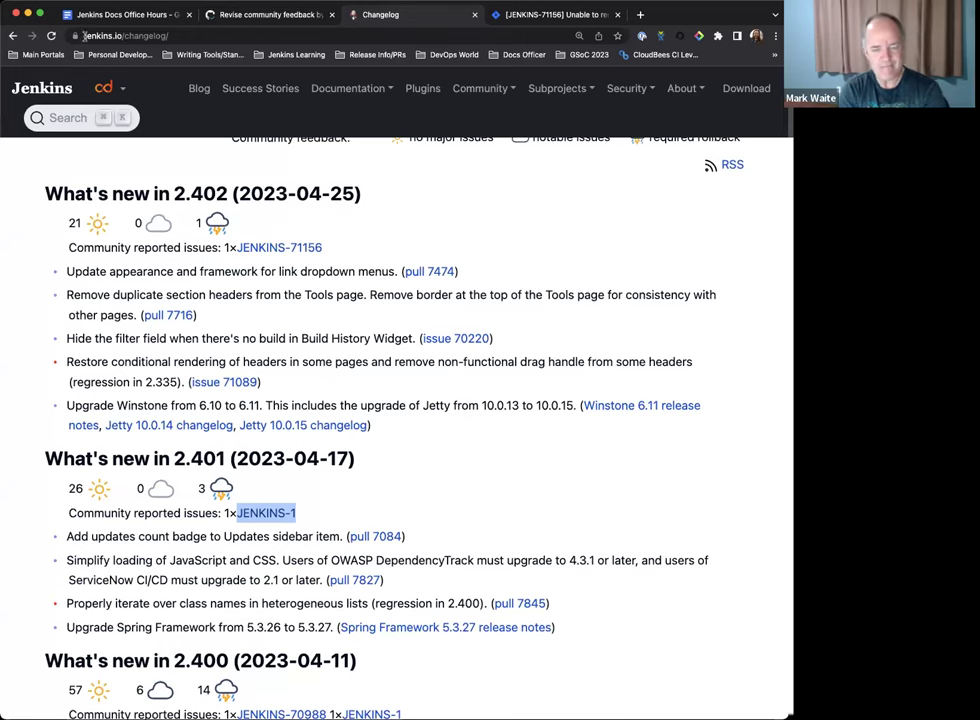
scroll(180, 80, "down", 1)
scroll(230, 290, "up", 1)
scroll(266, 324, "up", 1)
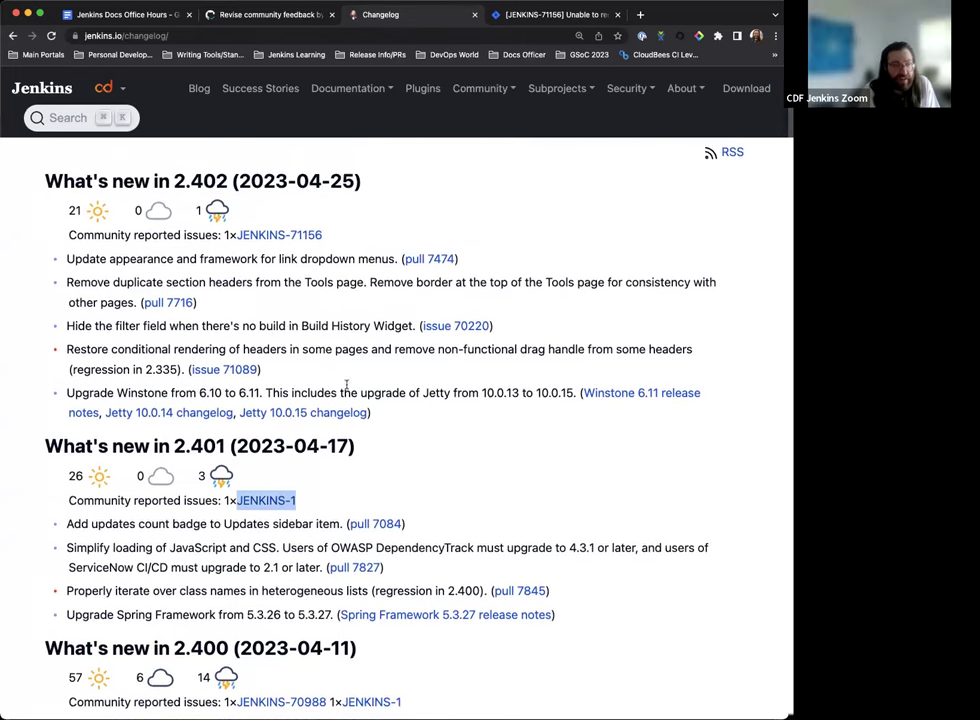
scroll(347, 384, "down", 2)
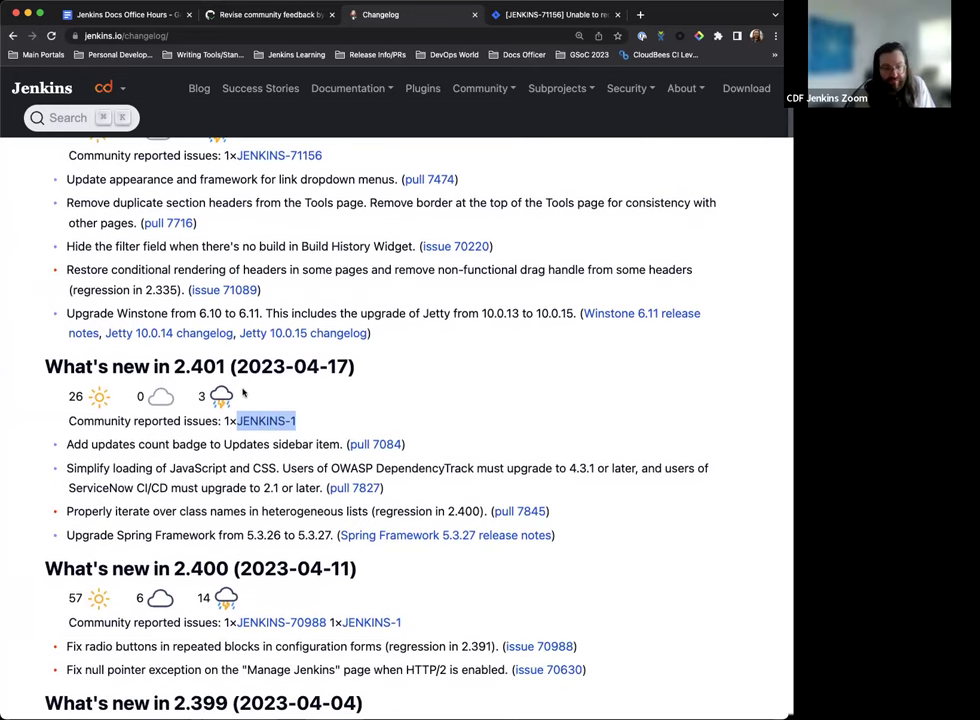
scroll(248, 244, "up", 1)
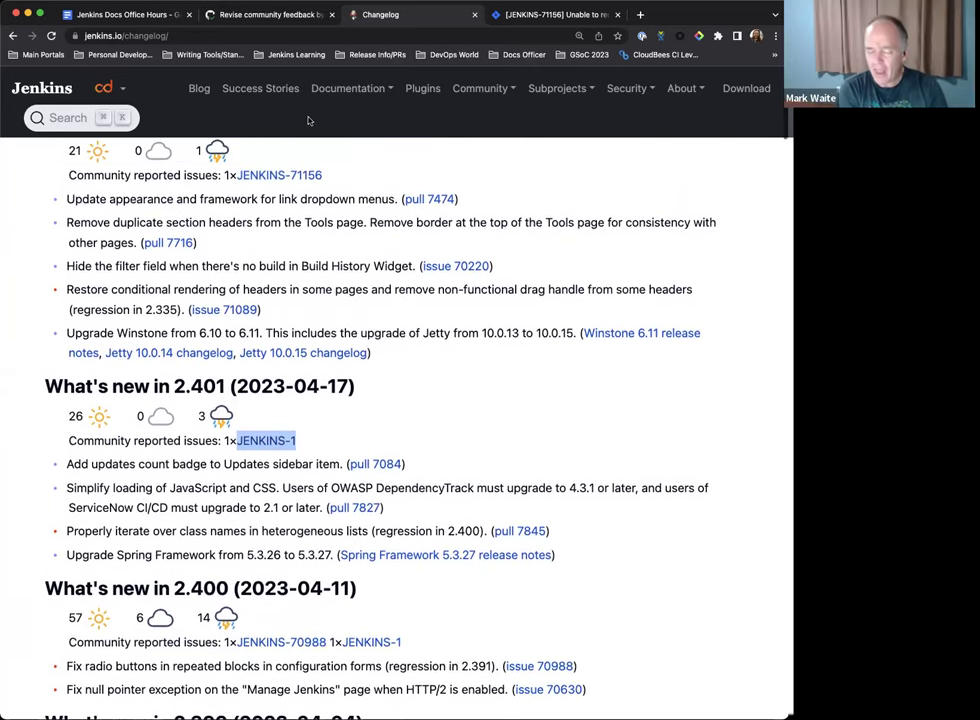
scroll(500, 180, "up", 1)
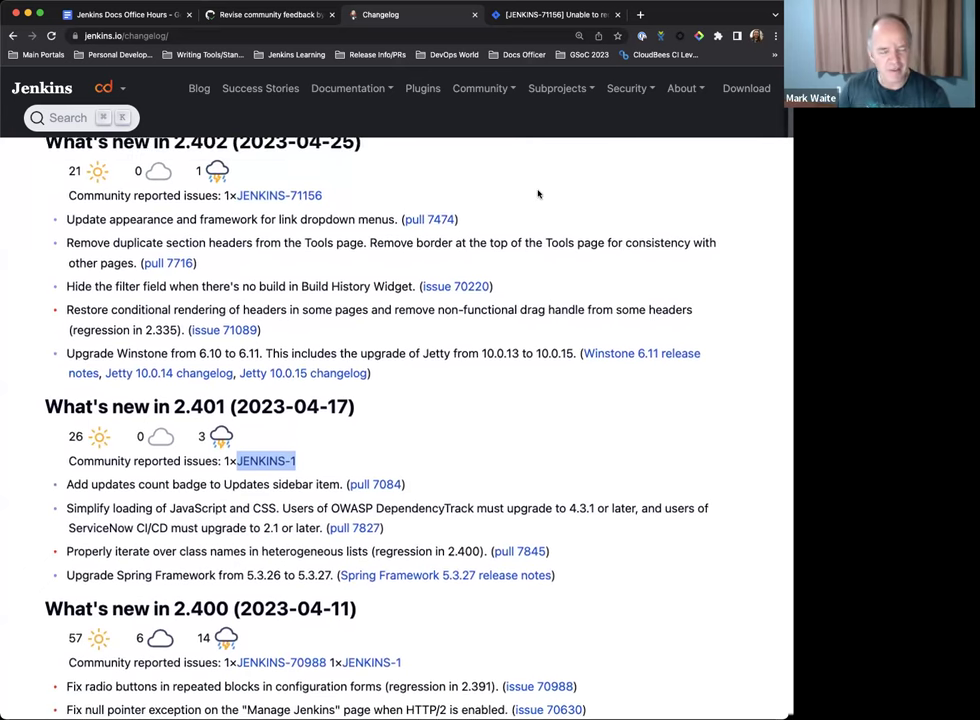
Review the community feedback pull request from its comments back up to the Solution and Analysis sections, then return to the weekly changelog
left_click(258, 18)
scroll(295, 358, "up", 3)
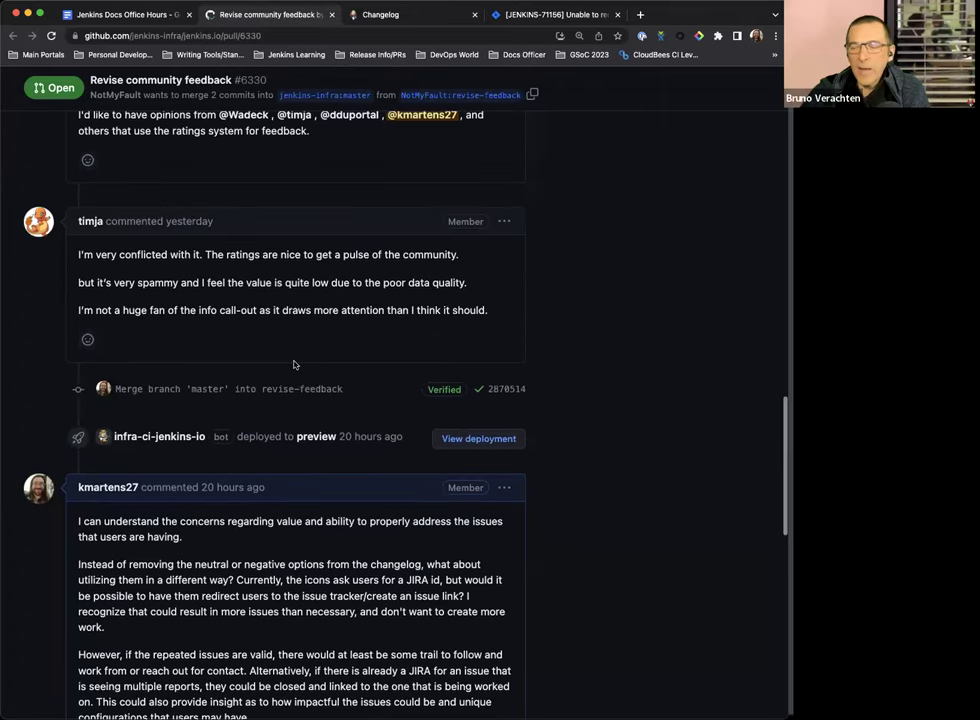
scroll(303, 351, "up", 14)
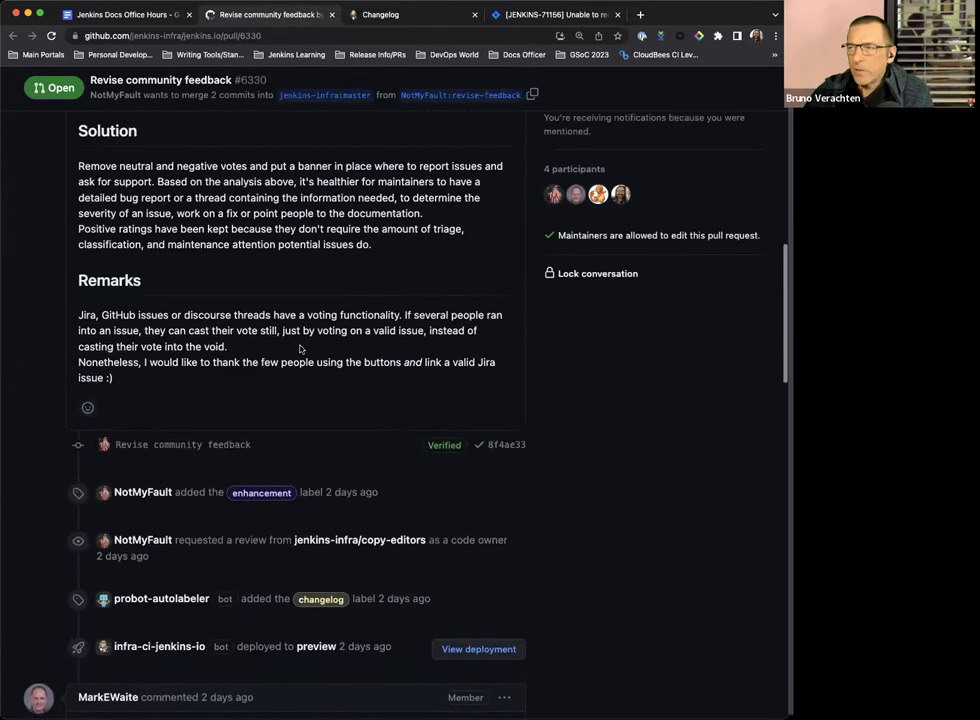
scroll(300, 348, "up", 9)
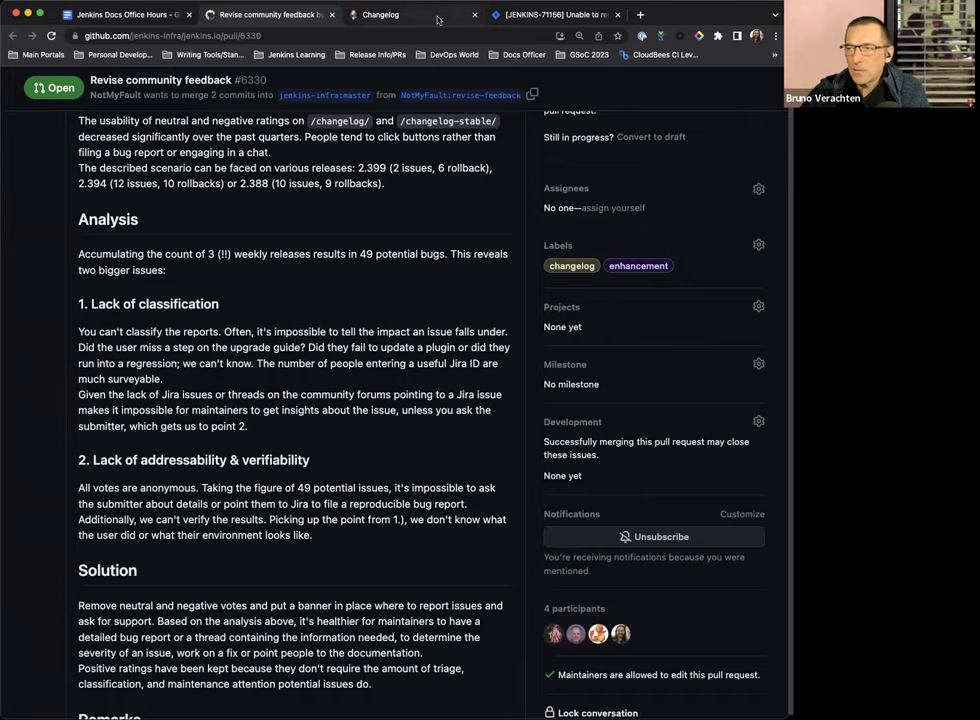
left_click(380, 14)
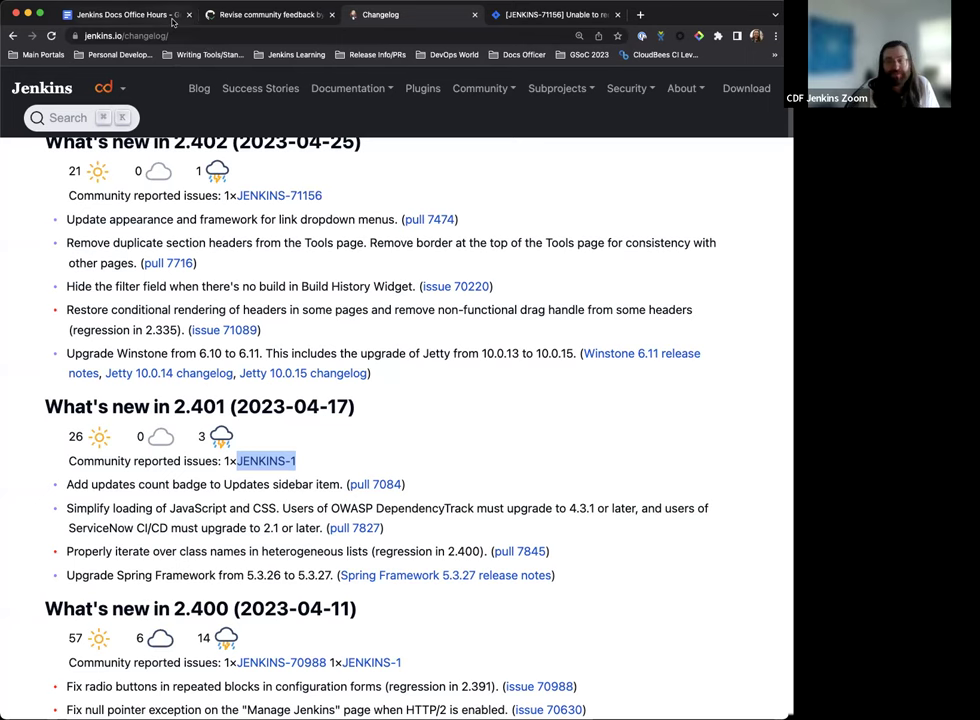
Return to the office hours agenda and go through the LTS 2.387.3, LTS baseline and Java updates items
left_click(167, 16)
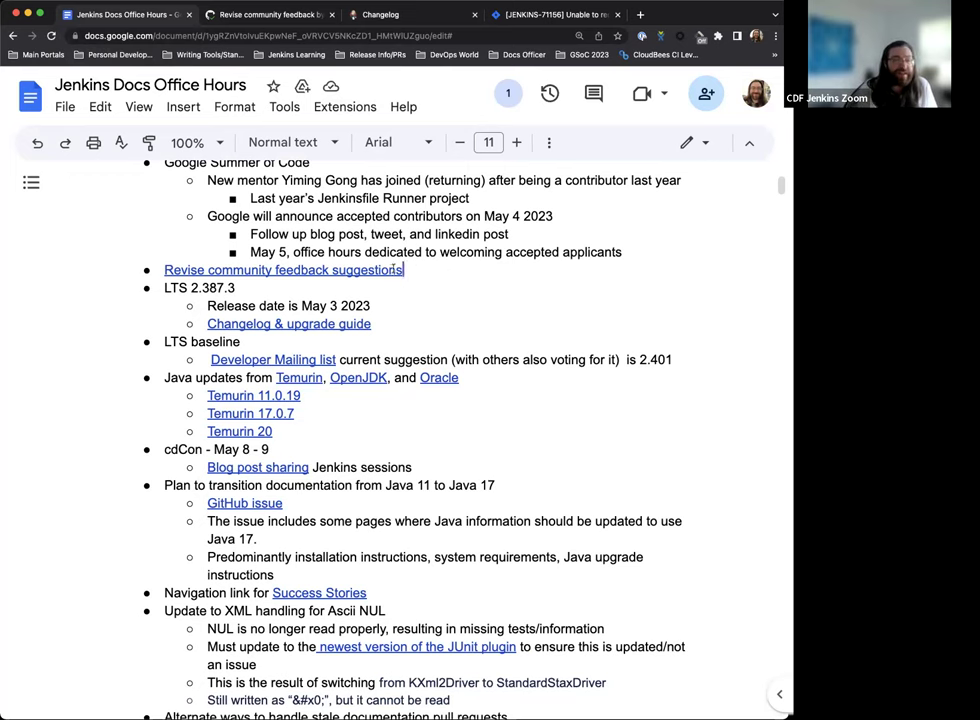
scroll(447, 237, "down", 1)
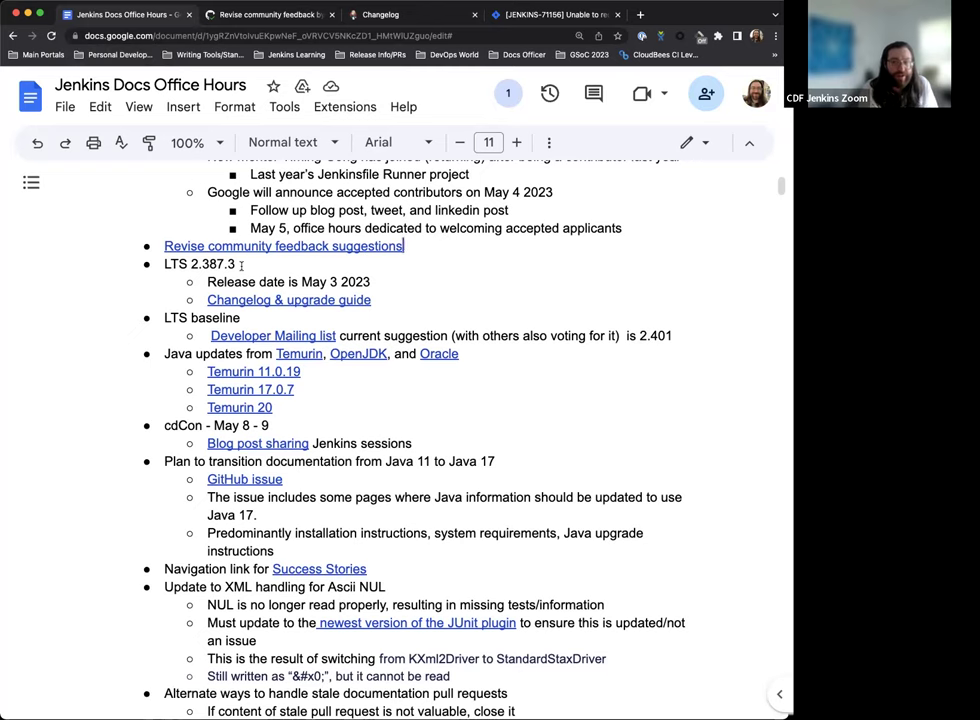
scroll(245, 266, "down", 1)
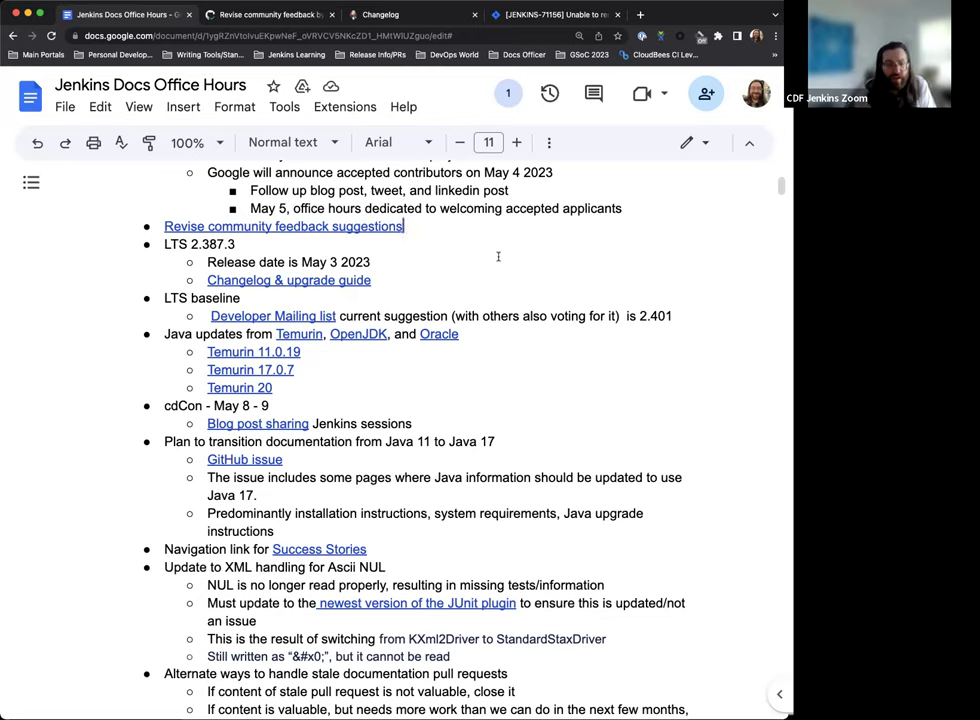
scroll(318, 250, "down", 1)
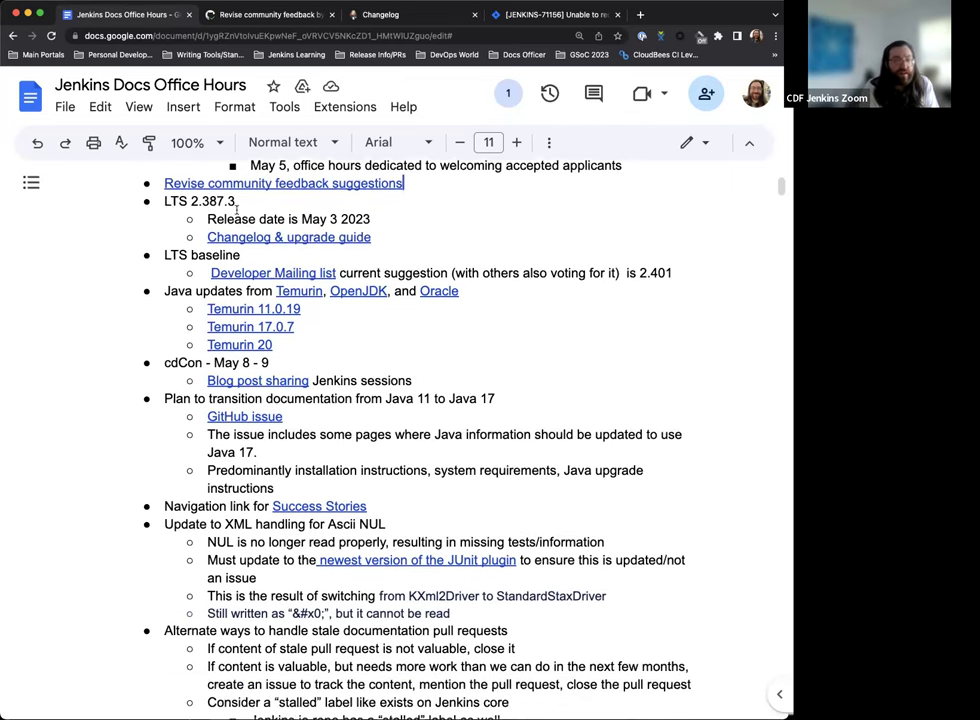
scroll(360, 258, "down", 1)
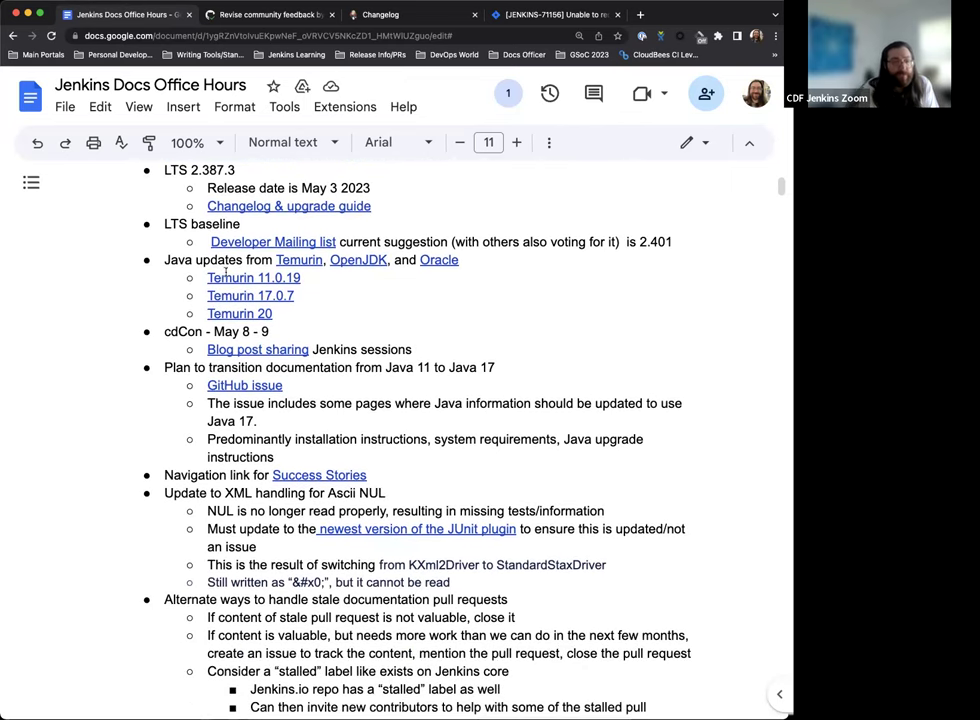
scroll(350, 290, "down", 1)
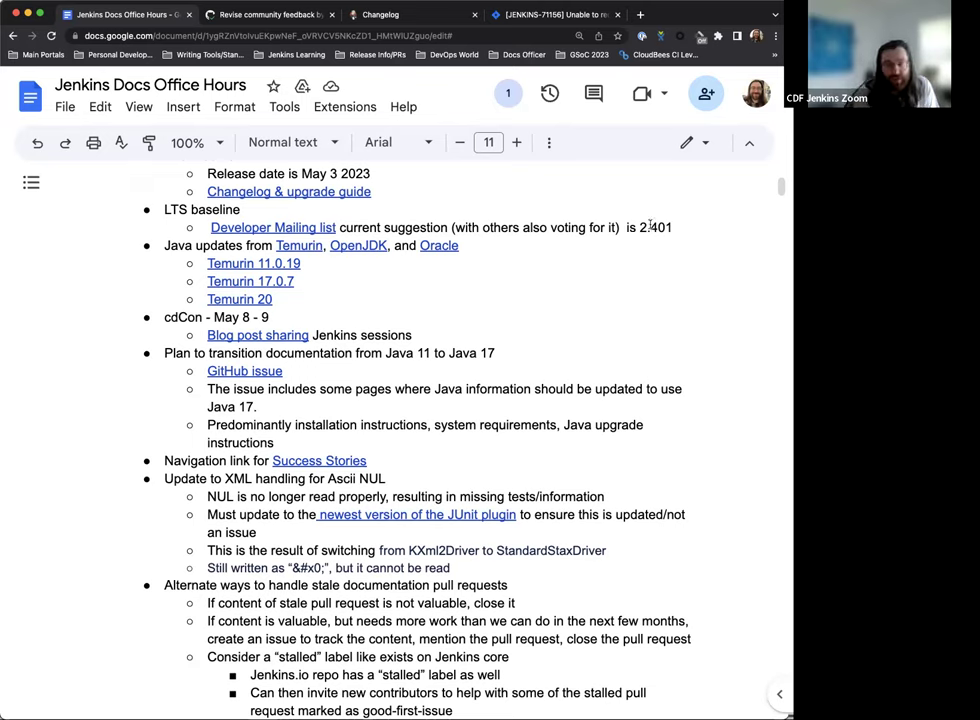
scroll(475, 230, "down", 1)
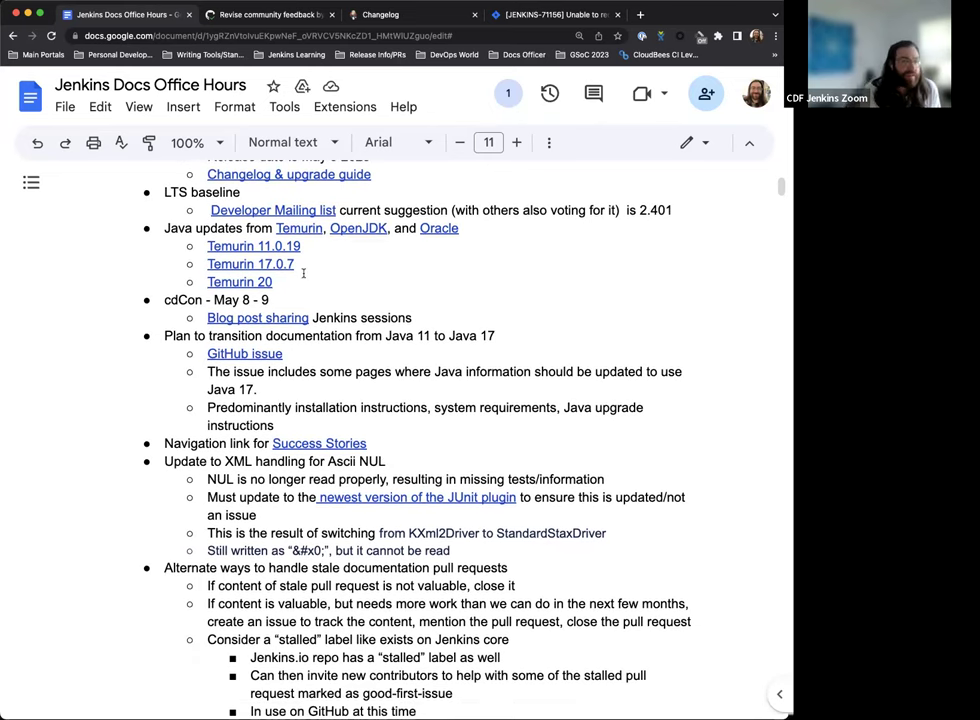
scroll(300, 250, "down", 1)
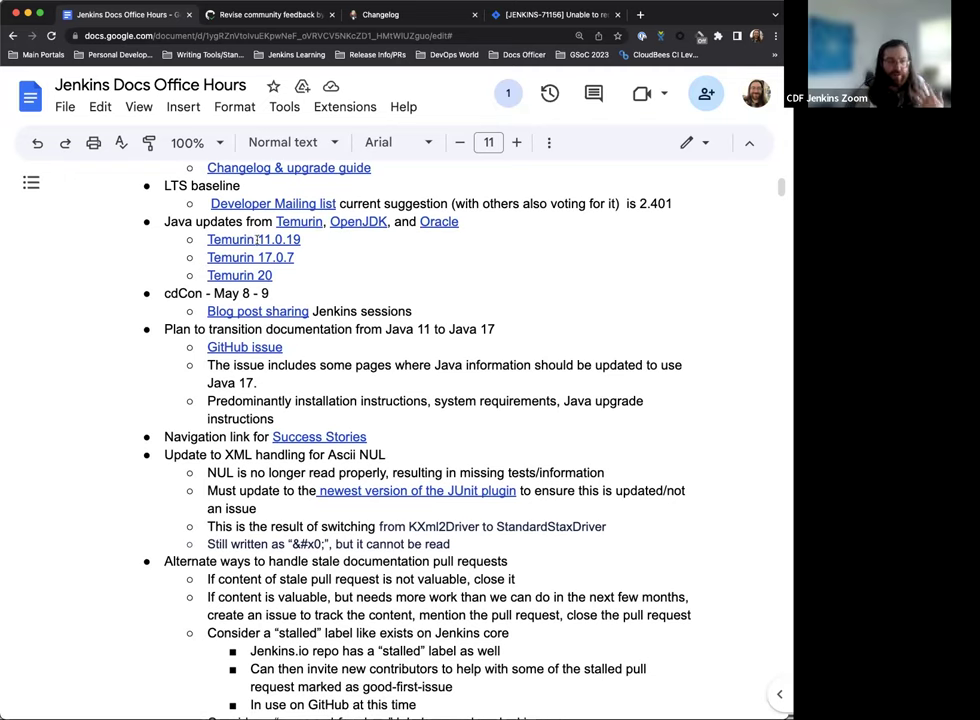
Open the agenda's Temurin 11.0.19 link and examine the listed JDK 11 releases for each operating system
left_click(258, 239)
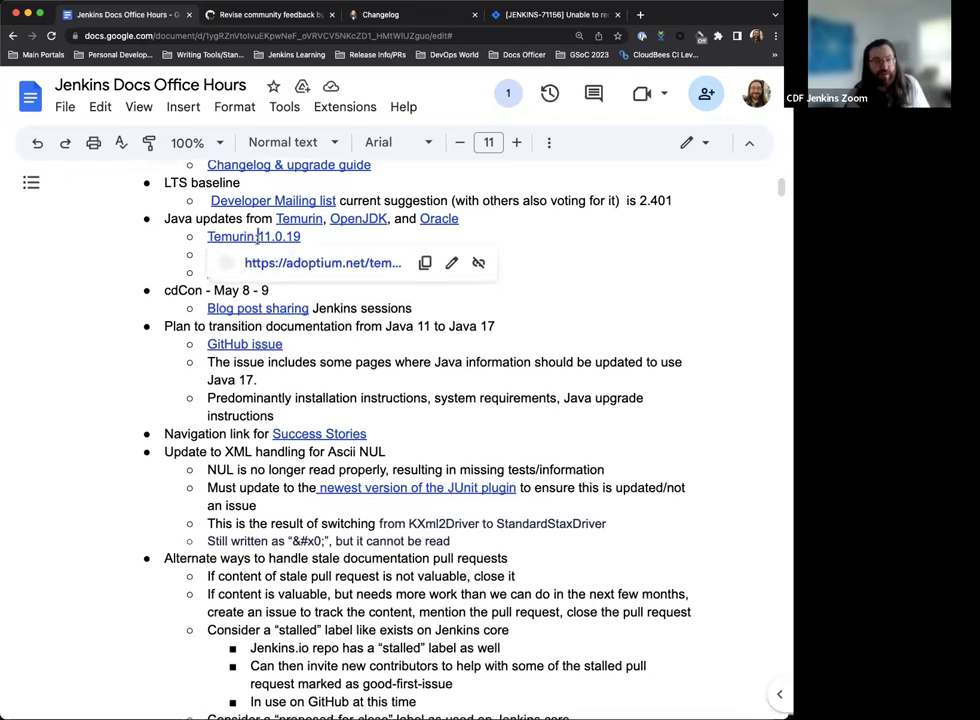
left_click(328, 264)
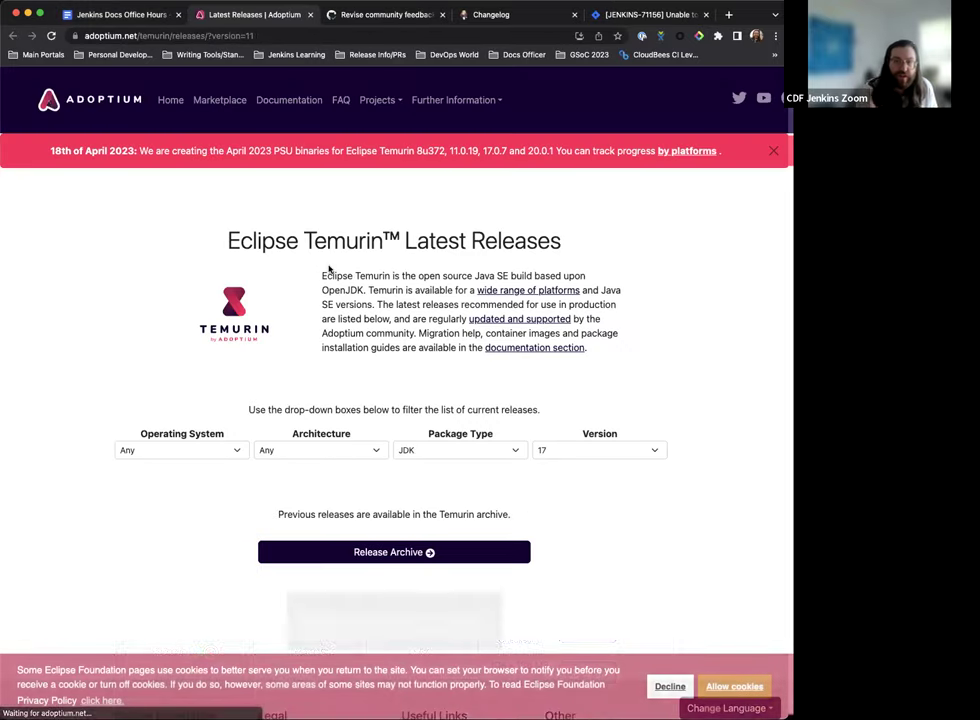
scroll(324, 440, "down", 3)
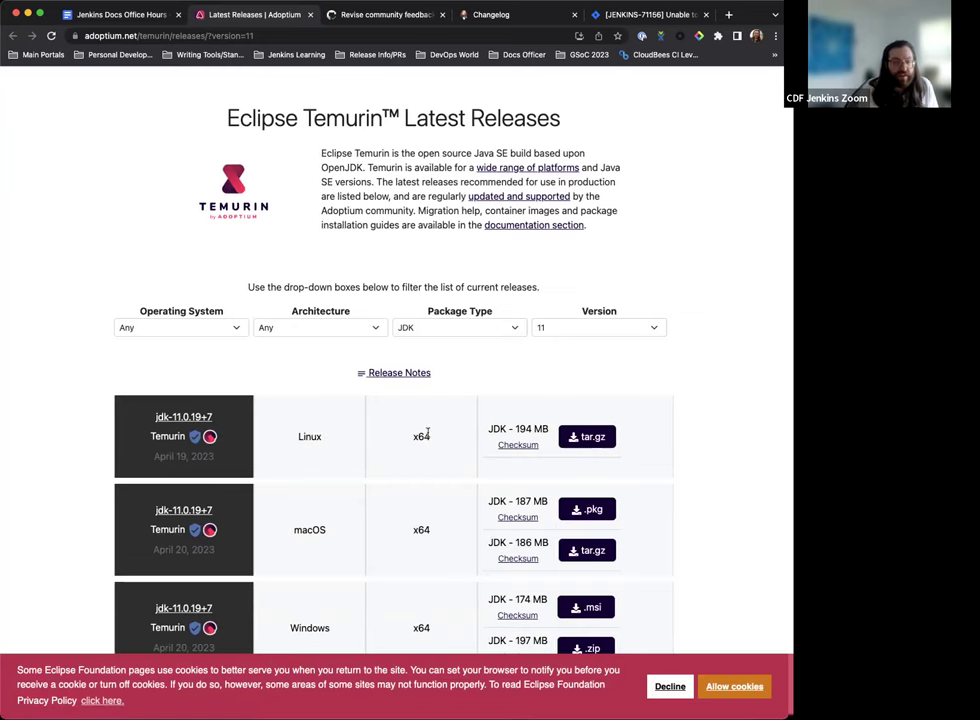
scroll(427, 431, "down", 2)
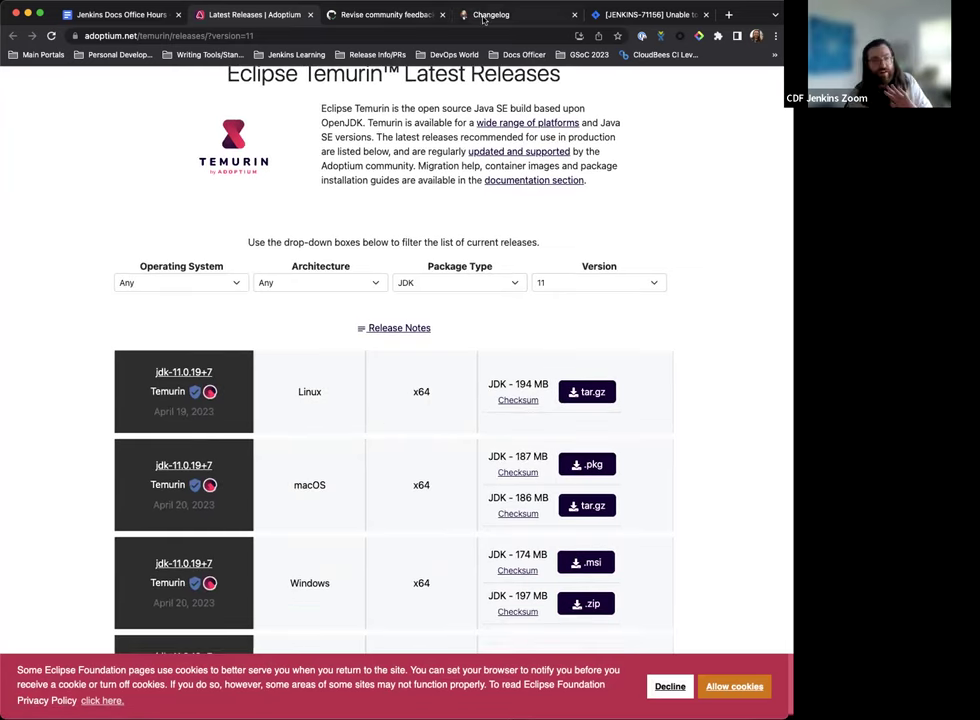
Return to the agenda and review the Temurin updates and the cdCon item for May 8 - 9
left_click(136, 16)
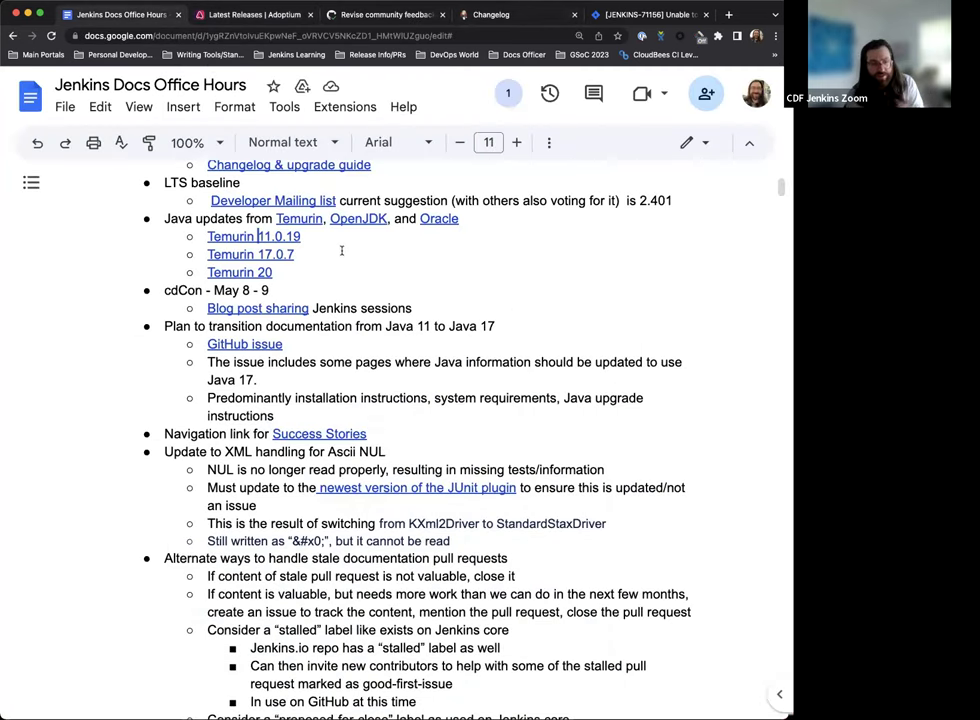
scroll(323, 260, "down", 1)
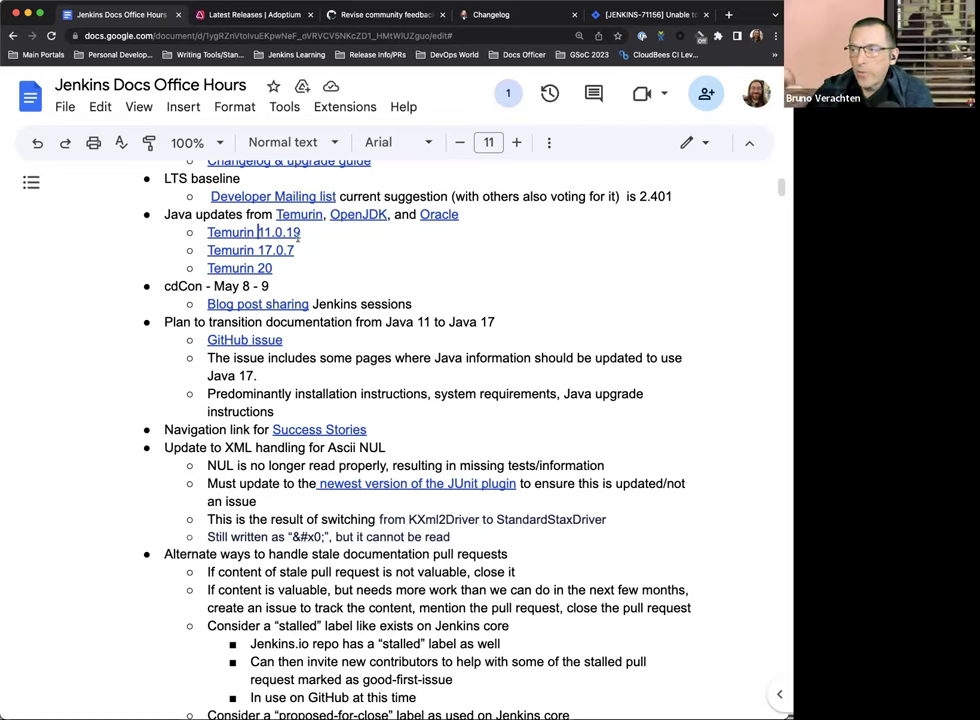
left_click(330, 234)
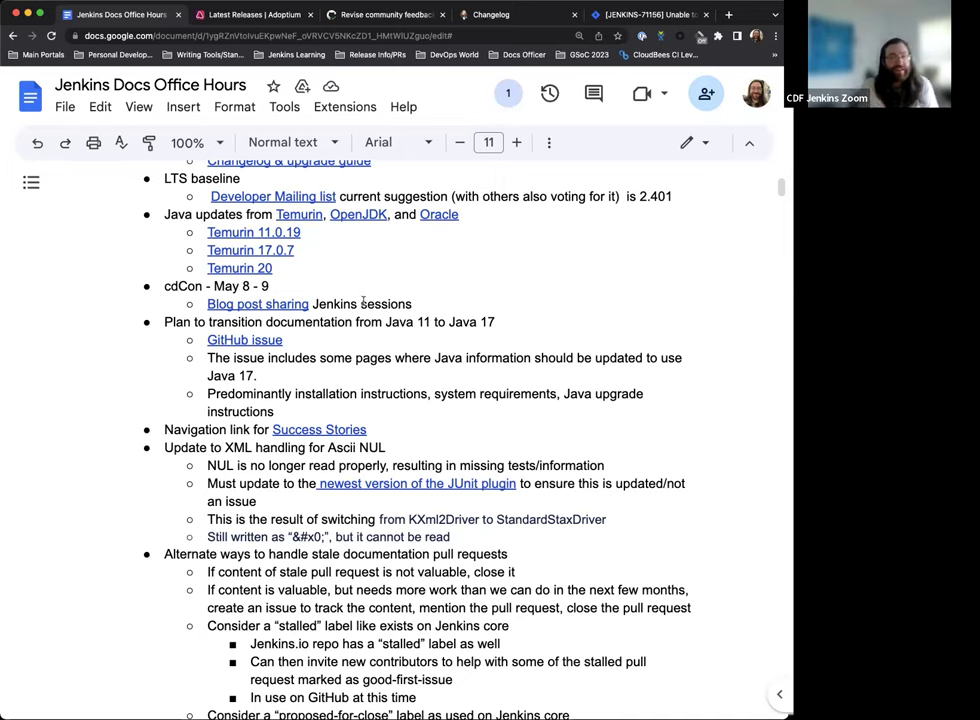
scroll(363, 304, "down", 1)
scroll(381, 221, "up", 1)
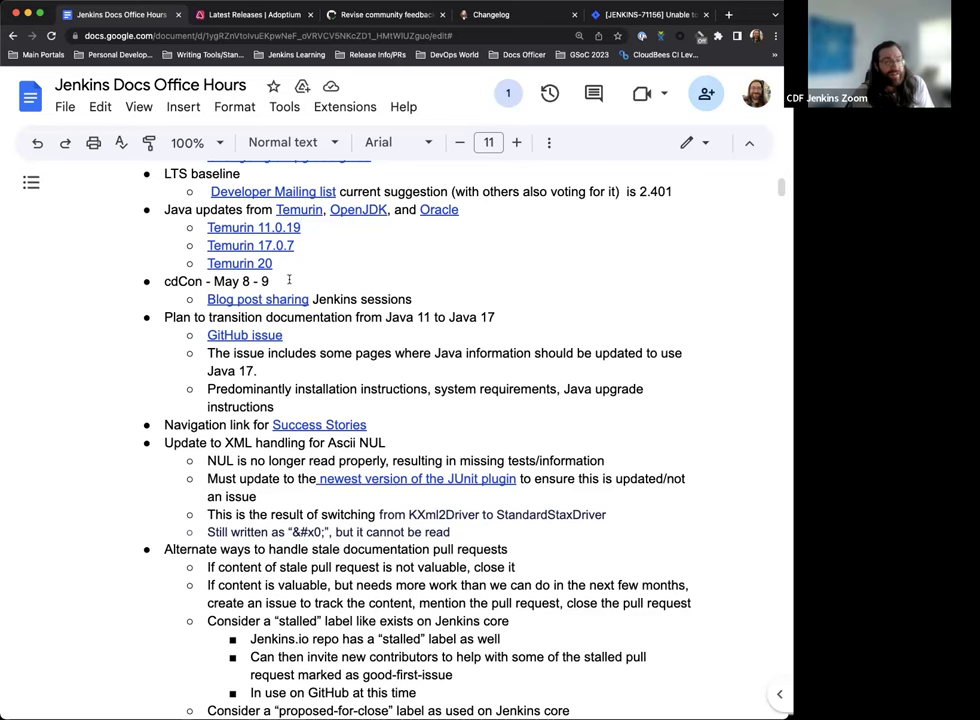
Open the agenda's blog post about Jenkins sessions at cdCon and review the listed talks and keynote panel
scroll(276, 278, "down", 1)
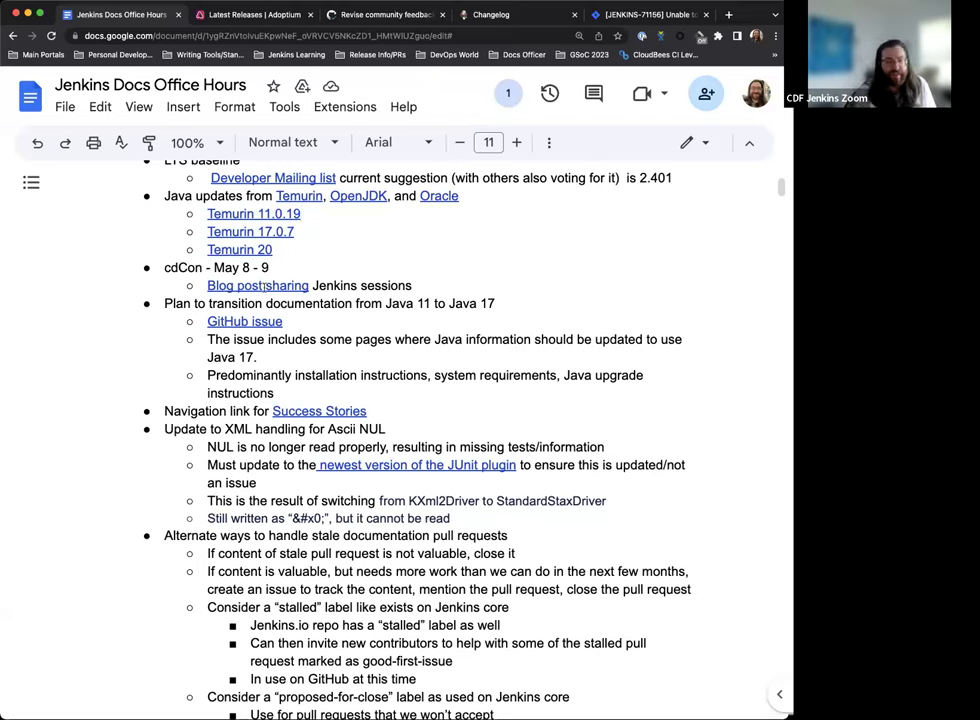
left_click(260, 286)
left_click(302, 322)
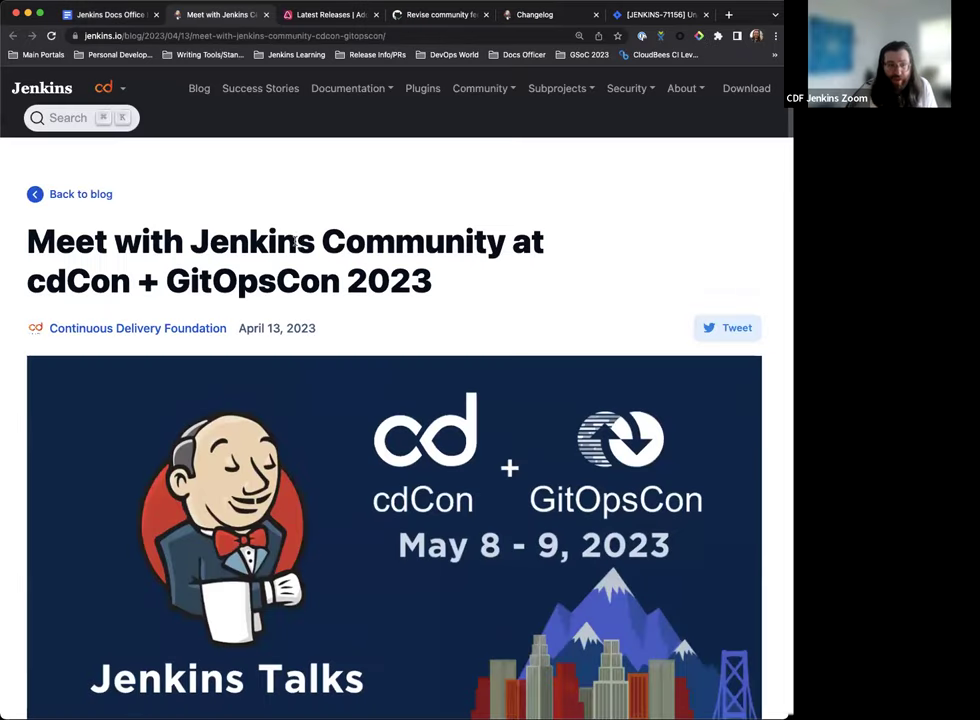
scroll(300, 290, "down", 5)
scroll(300, 252, "down", 4)
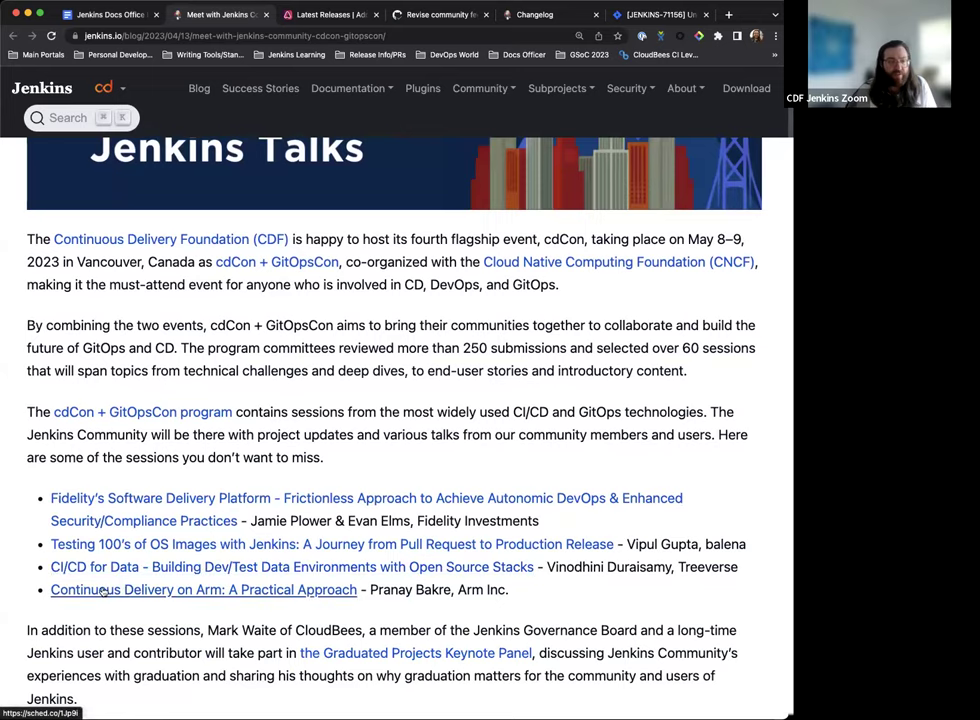
scroll(110, 560, "down", 1)
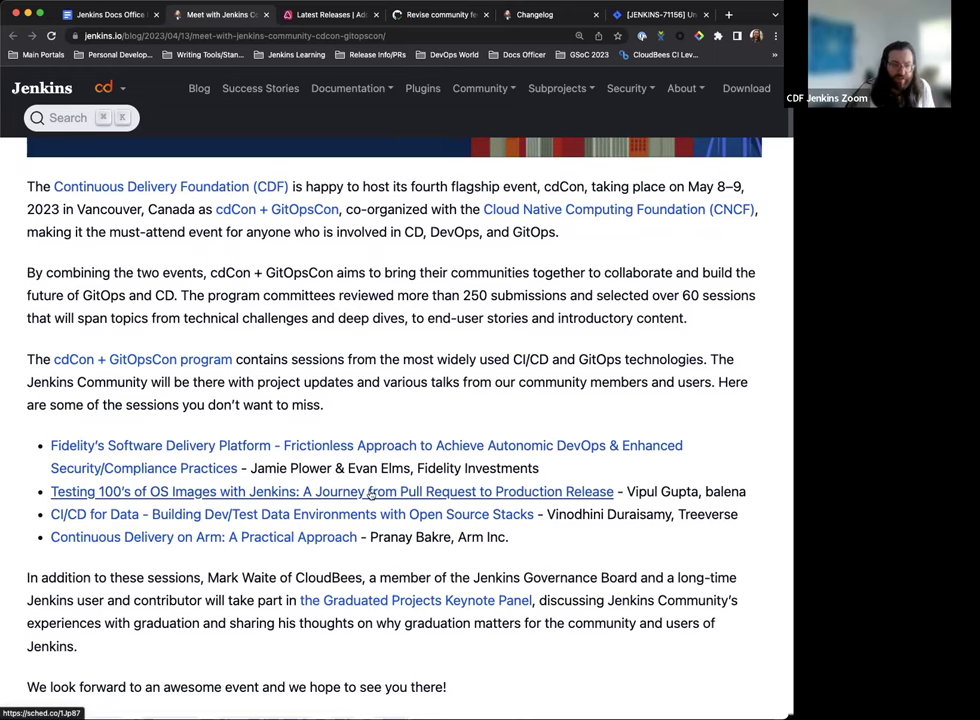
scroll(230, 505, "down", 1)
scroll(232, 505, "down", 5)
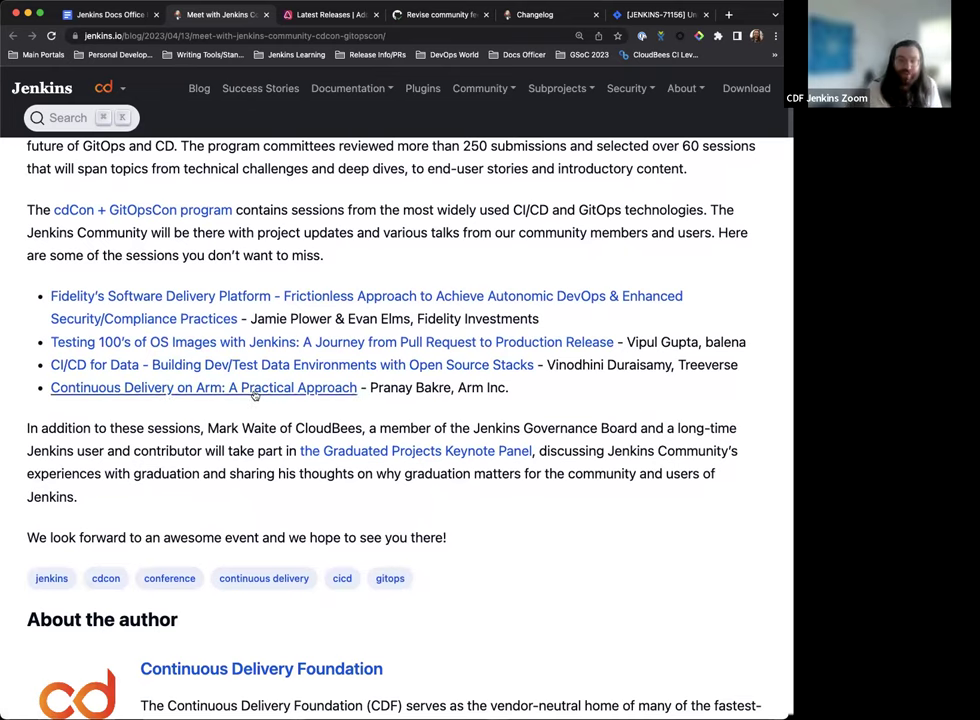
scroll(461, 418, "down", 2)
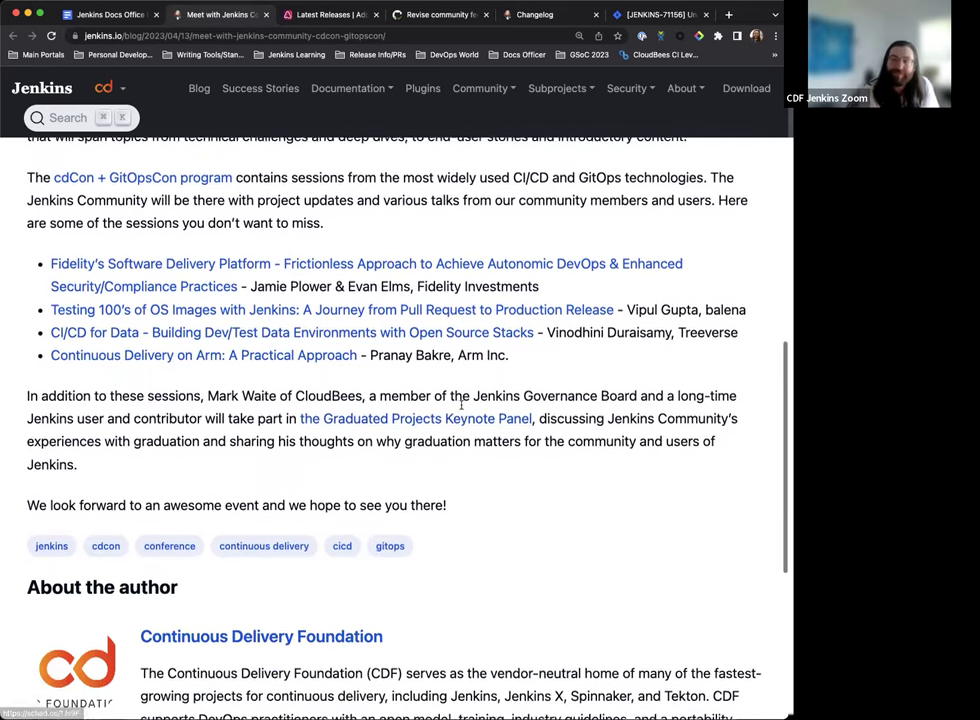
scroll(461, 413, "up", 2)
scroll(441, 396, "up", 10)
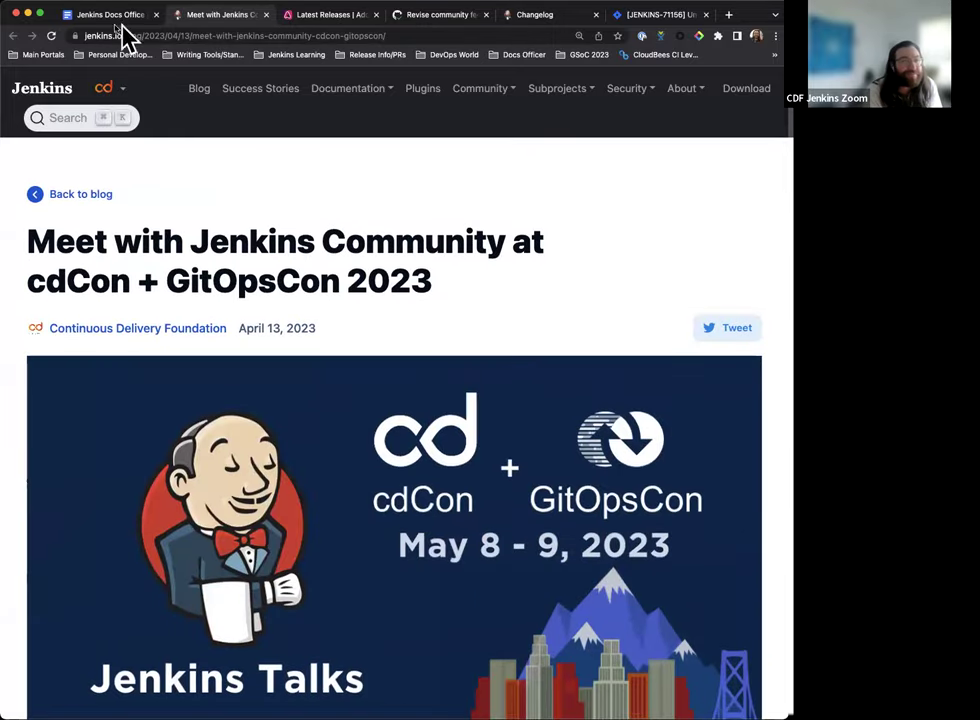
Return to the agenda and go through the Java 11 to Java 17 documentation transition plan, down to the Success Stories item
left_click(108, 15)
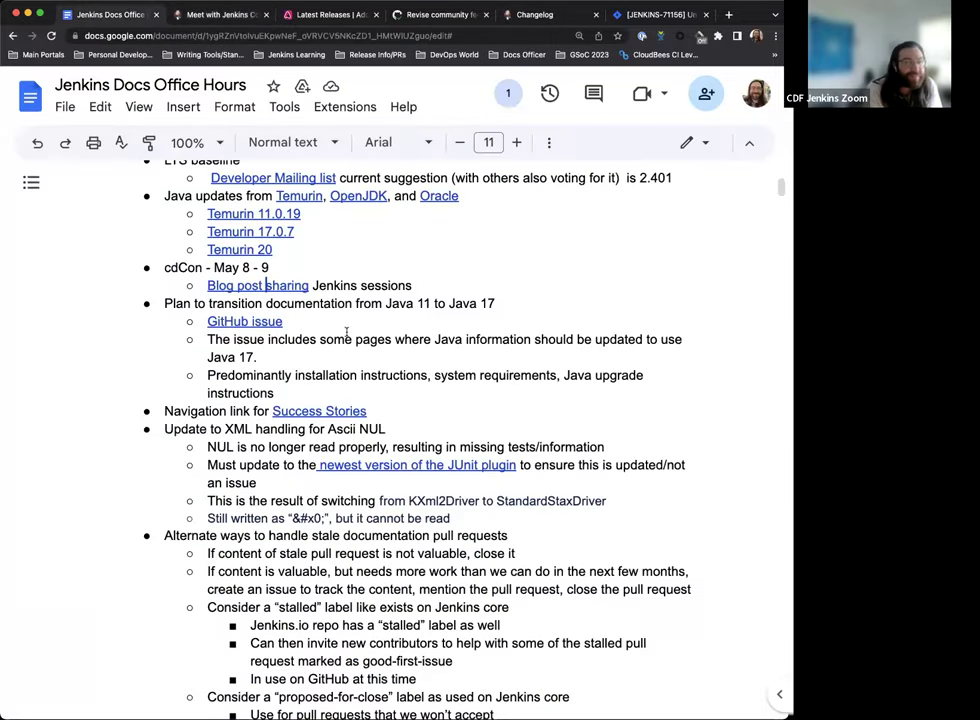
scroll(341, 275, "down", 1)
scroll(341, 275, "down", 2)
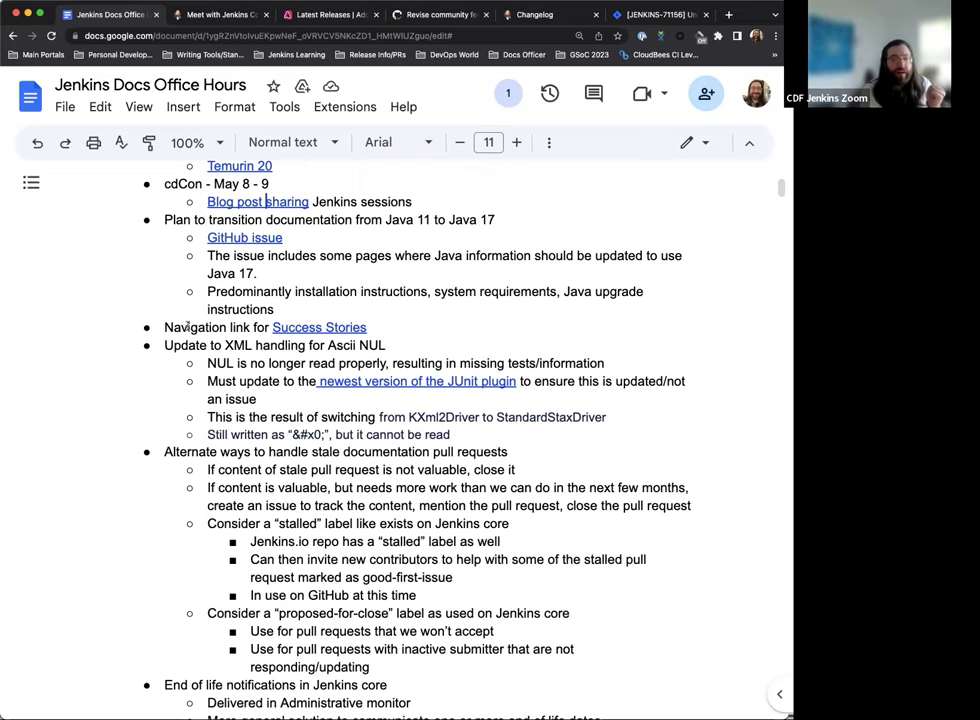
scroll(328, 275, "down", 1)
scroll(322, 295, "down", 1)
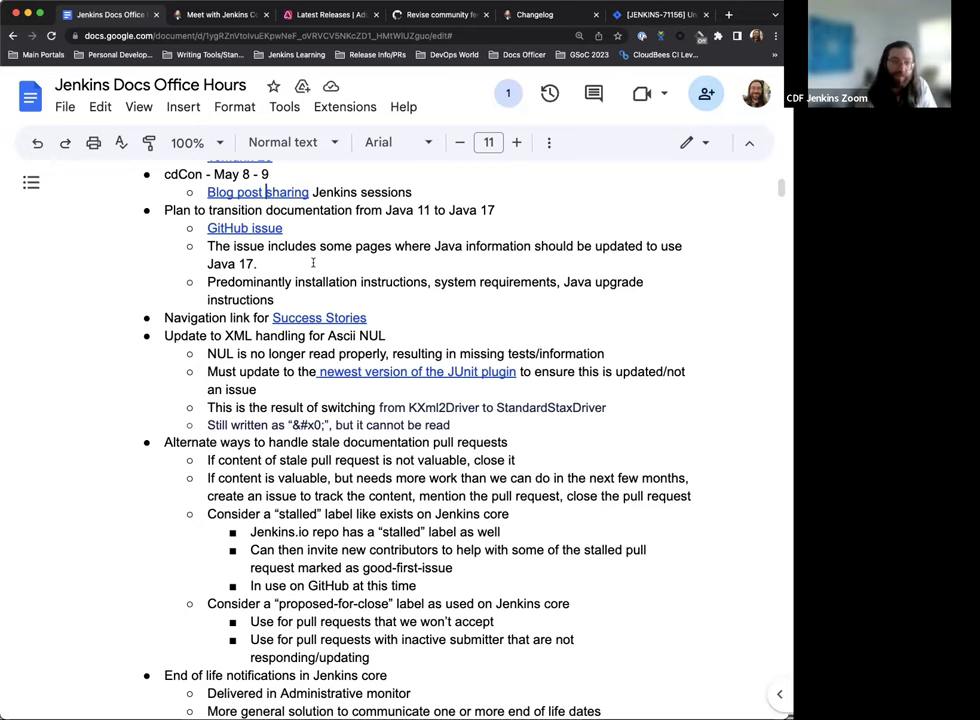
scroll(313, 263, "down", 1)
scroll(376, 246, "up", 1)
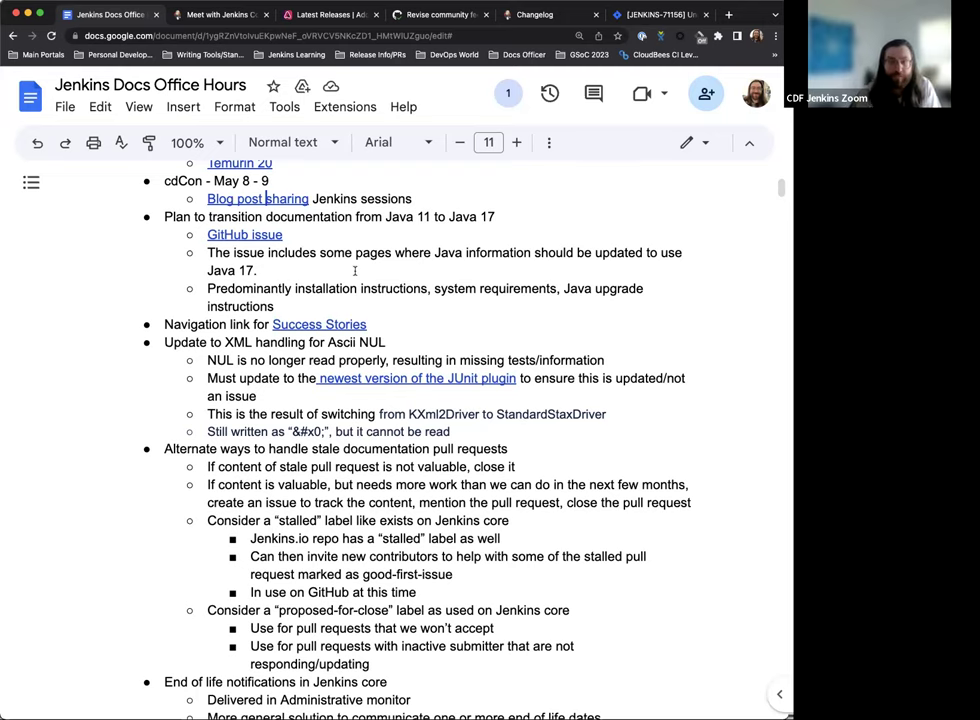
scroll(354, 270, "down", 3)
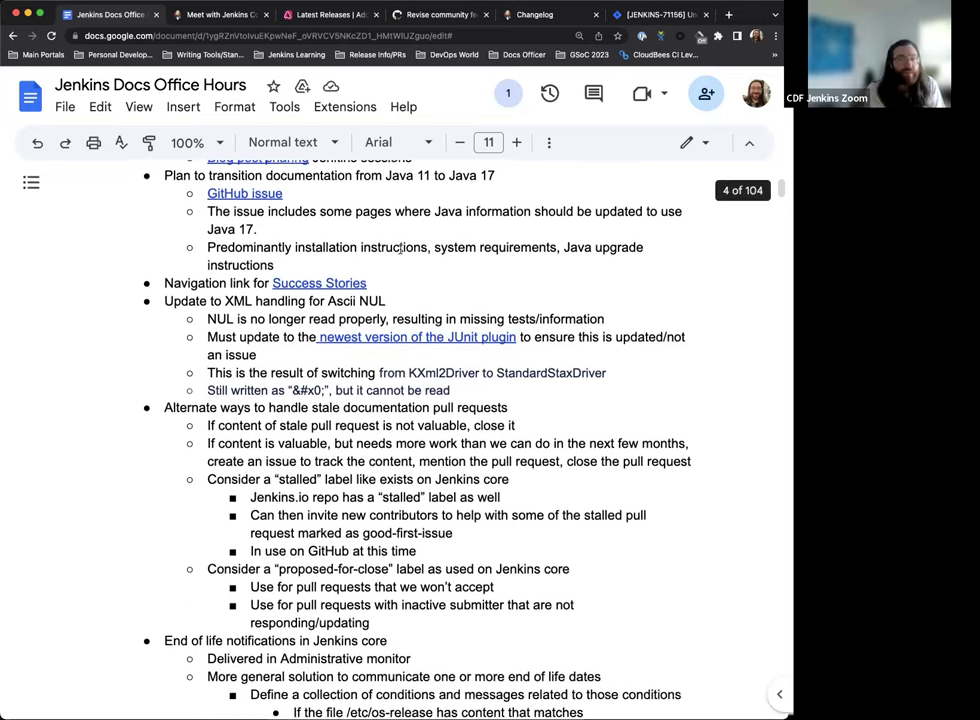
scroll(286, 262, "up", 1)
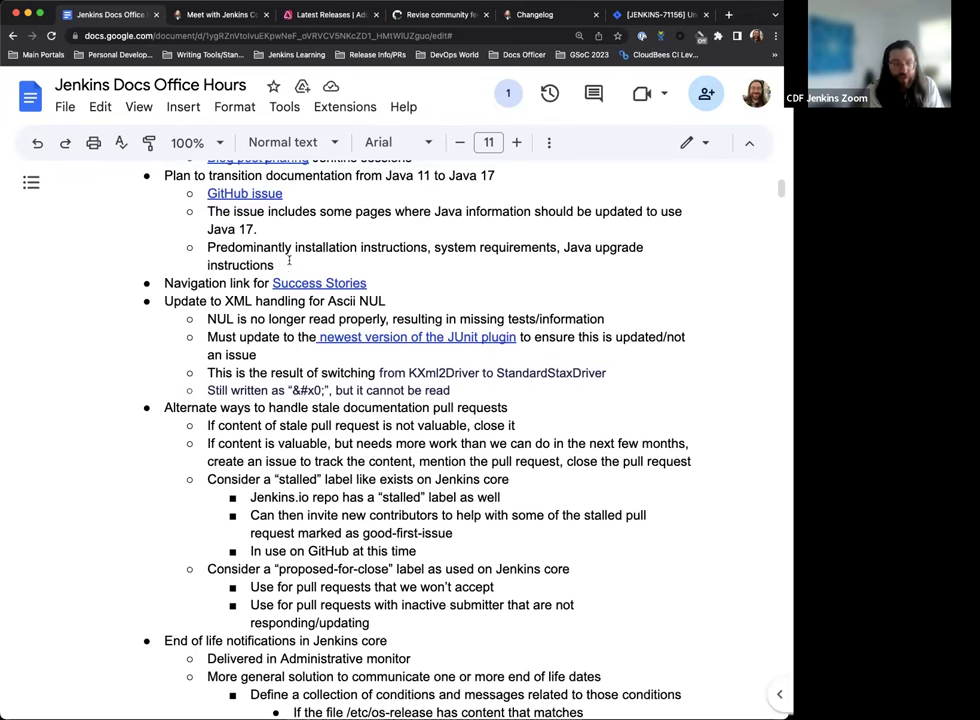
scroll(300, 267, "down", 1)
scroll(301, 268, "down", 1)
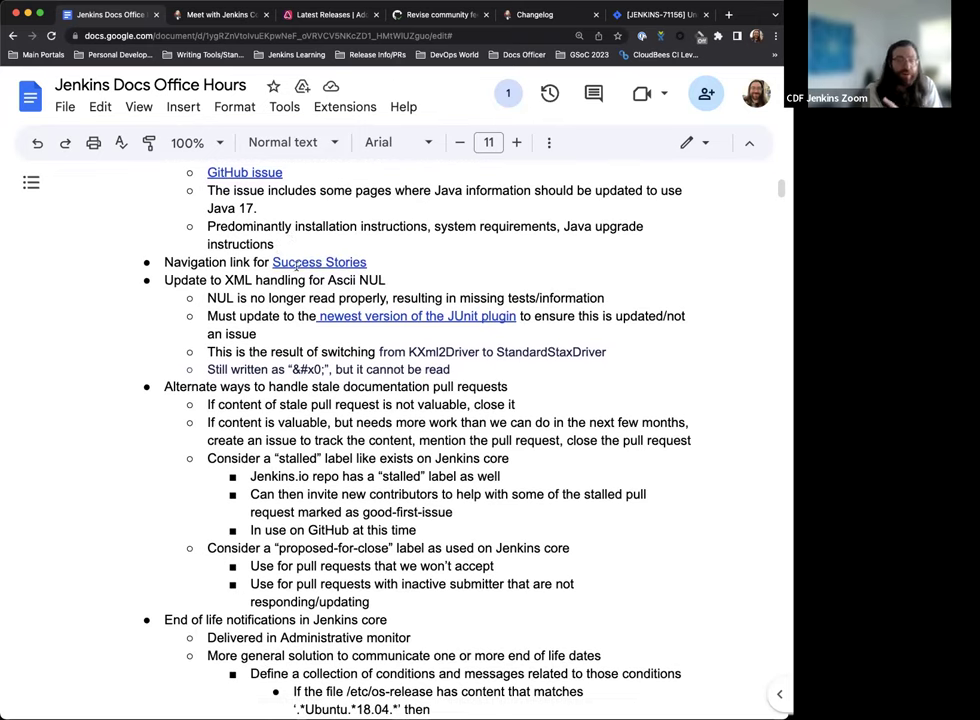
Check the Success Stories navigation link on the linked stories site and the Jenkins home page, and return to the agenda
mouse_move(368, 259)
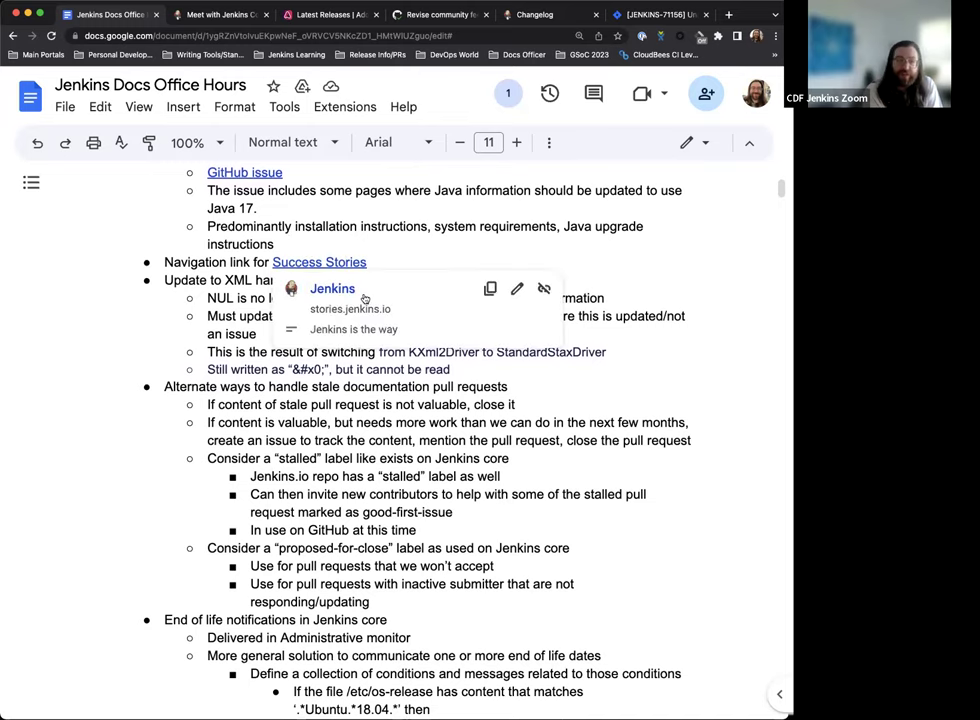
left_click(345, 290)
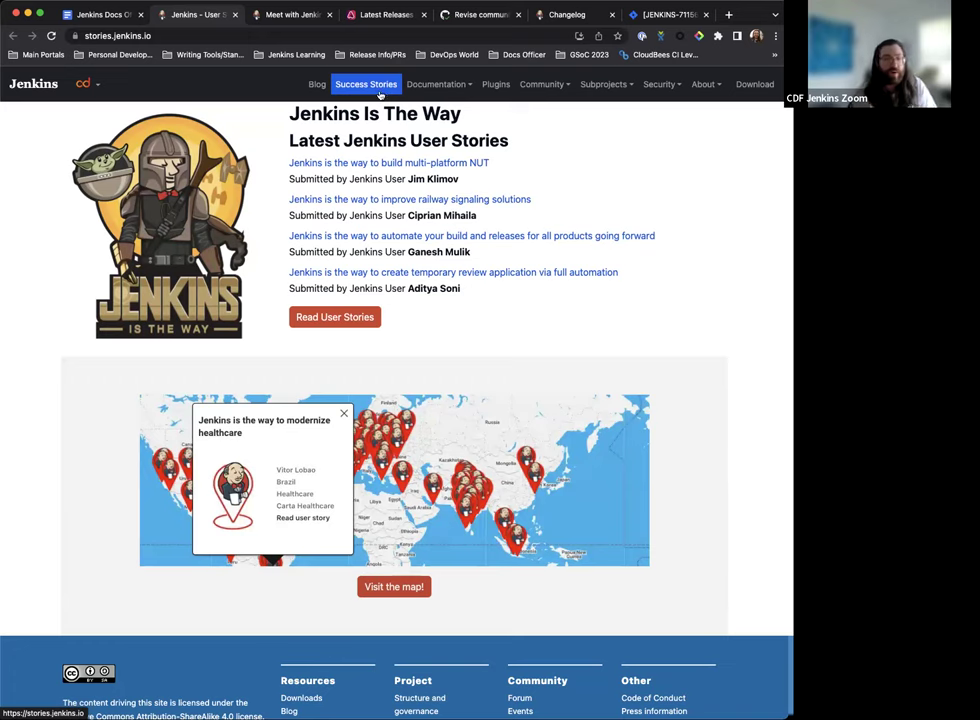
left_click(44, 81)
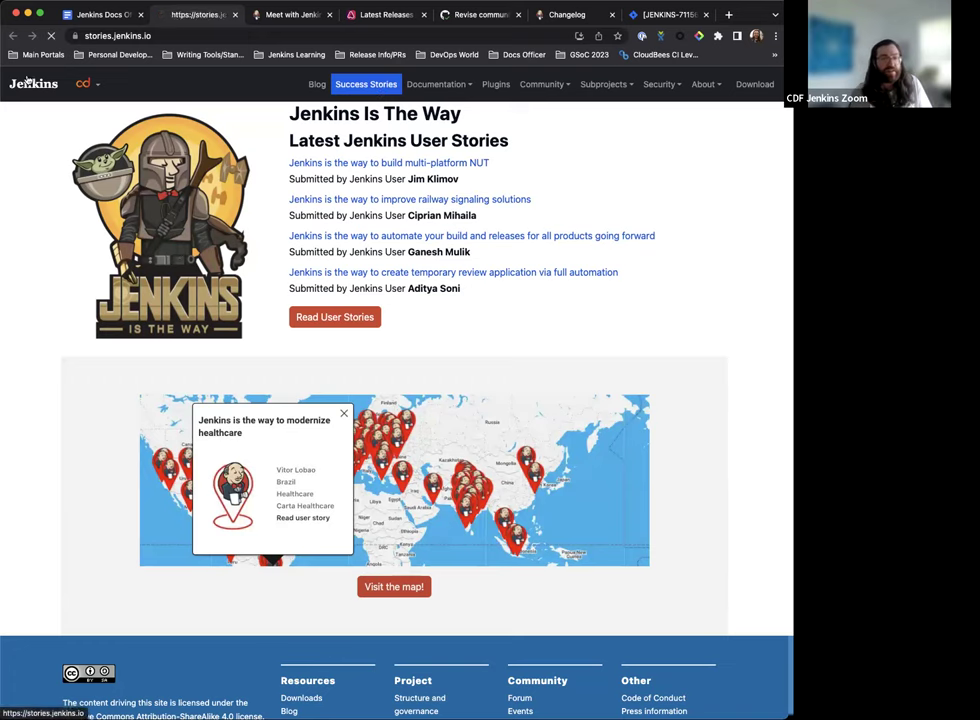
left_click(317, 84)
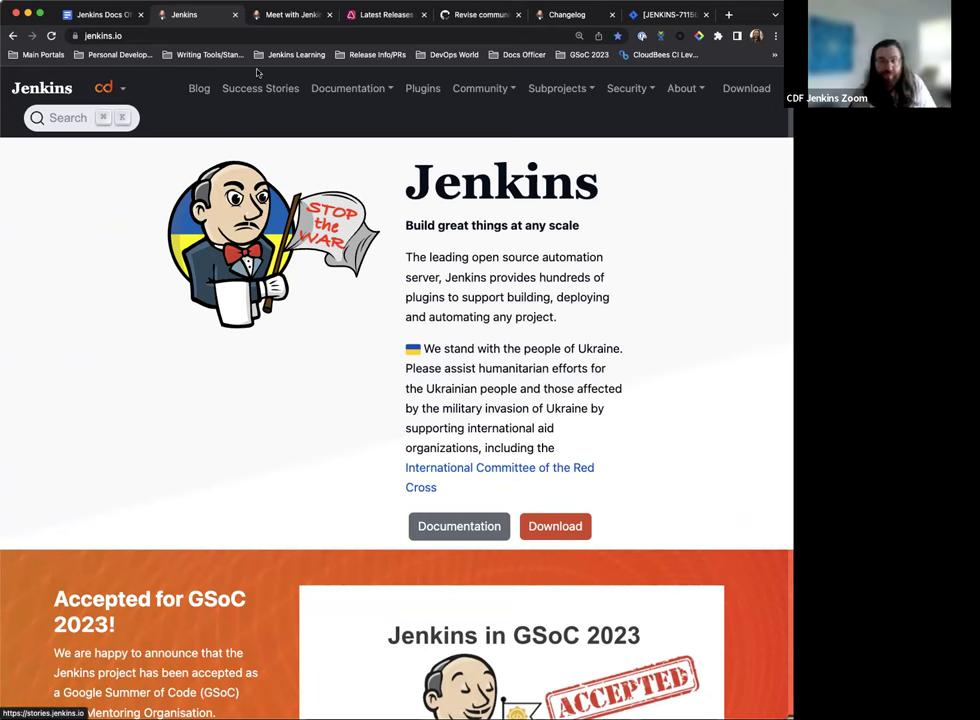
left_click(118, 14)
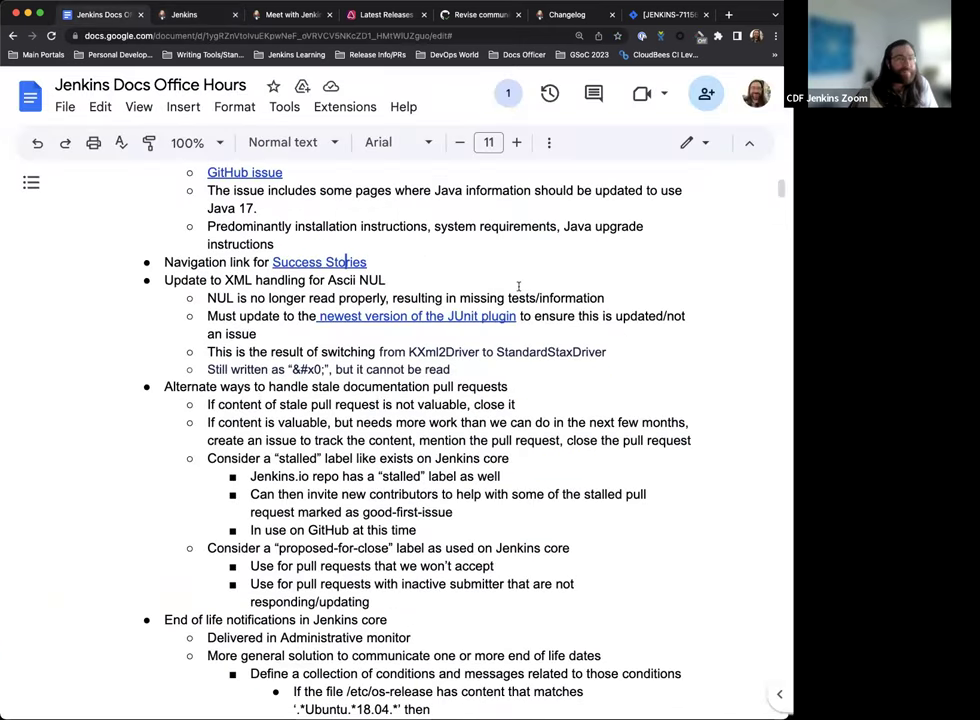
scroll(328, 243, "down", 2)
scroll(310, 220, "up", 3)
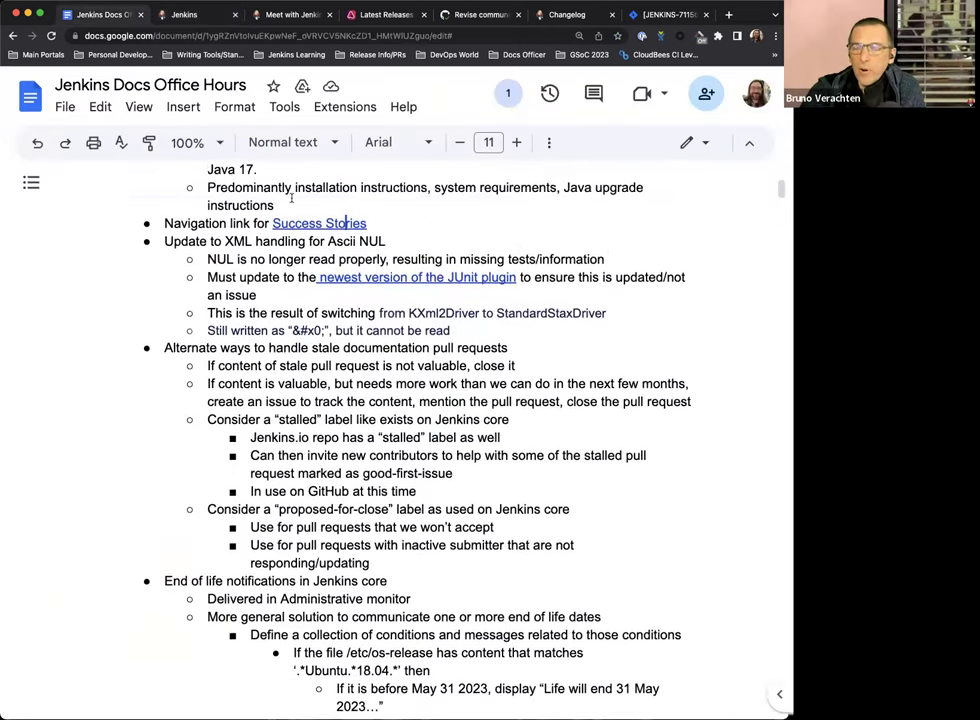
Switch back to the Jenkins home page, go to Success Stories and open the full list of user stories
key("ctrl+Tab")
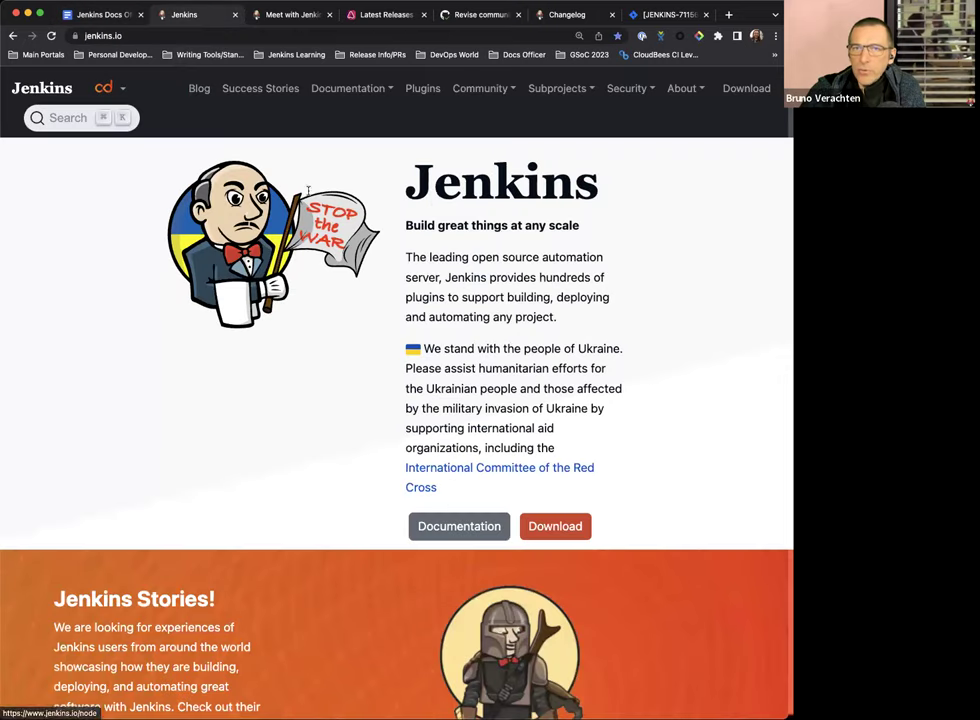
left_click(284, 89)
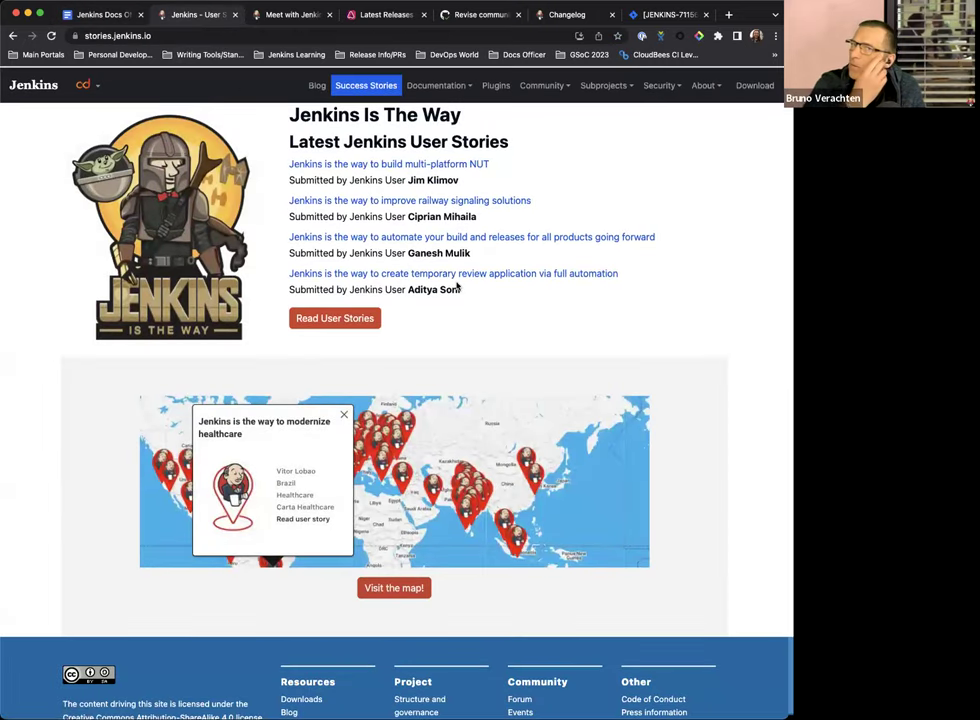
left_click(352, 316)
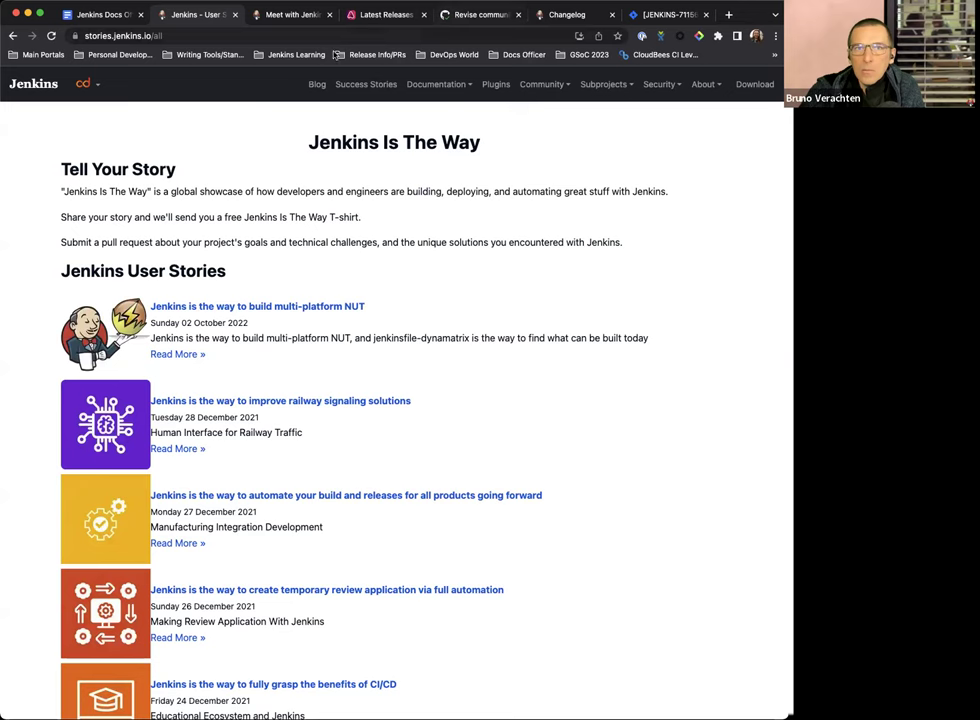
left_click(13, 36)
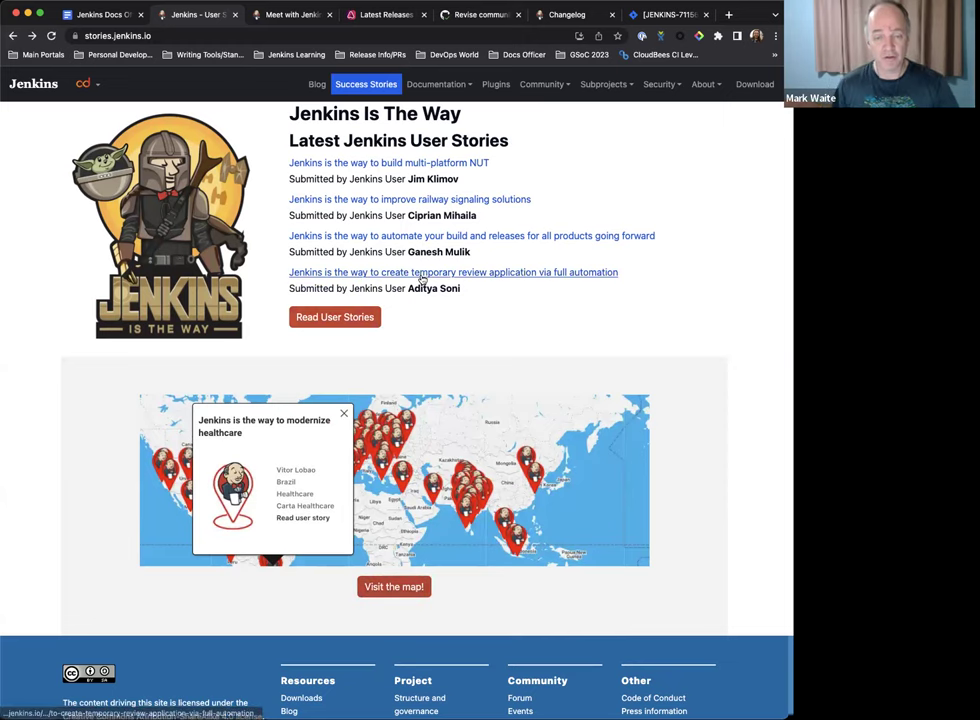
left_click(358, 318)
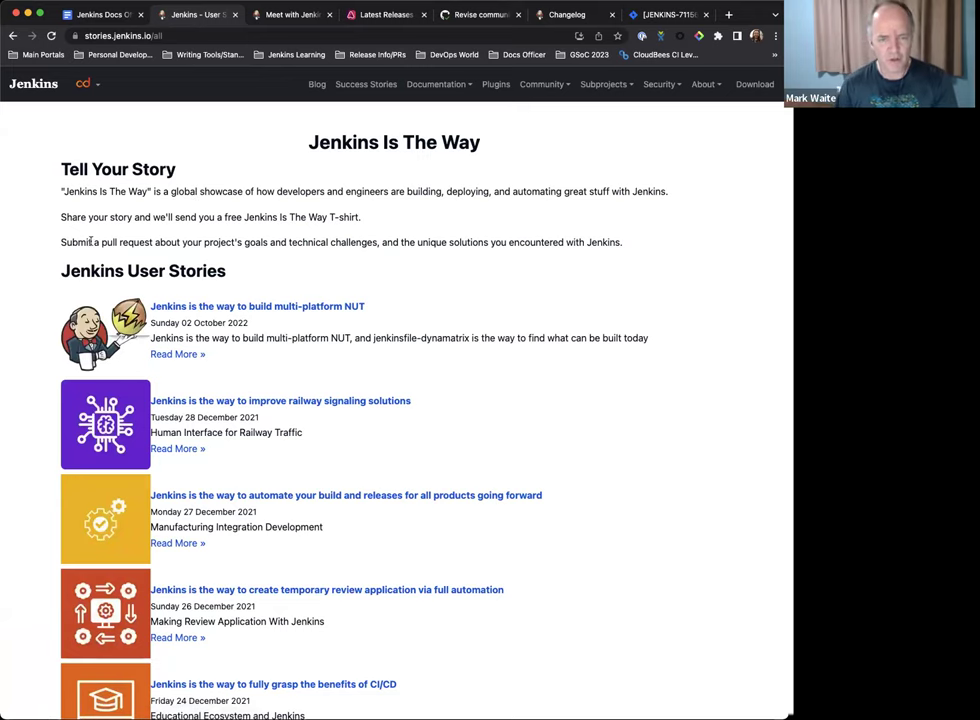
Examine the Tell Your Story section, highlighting the sentence about submitting a pull request with a project's goals and challenges
left_click_drag(95, 242, 462, 269)
left_click(484, 253)
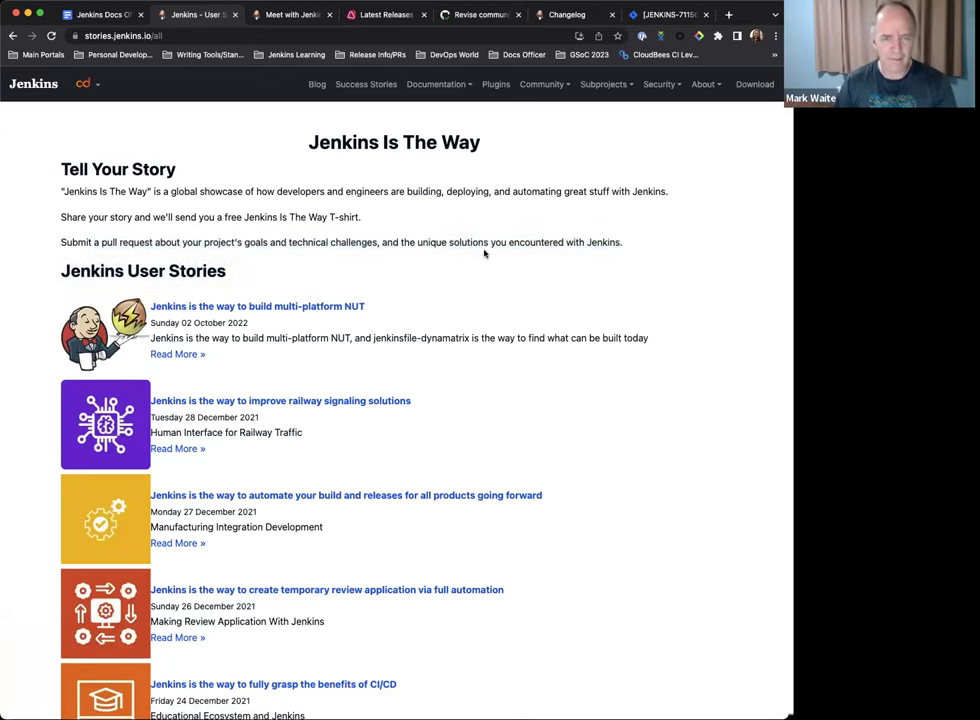
scroll(373, 258, "down", 1)
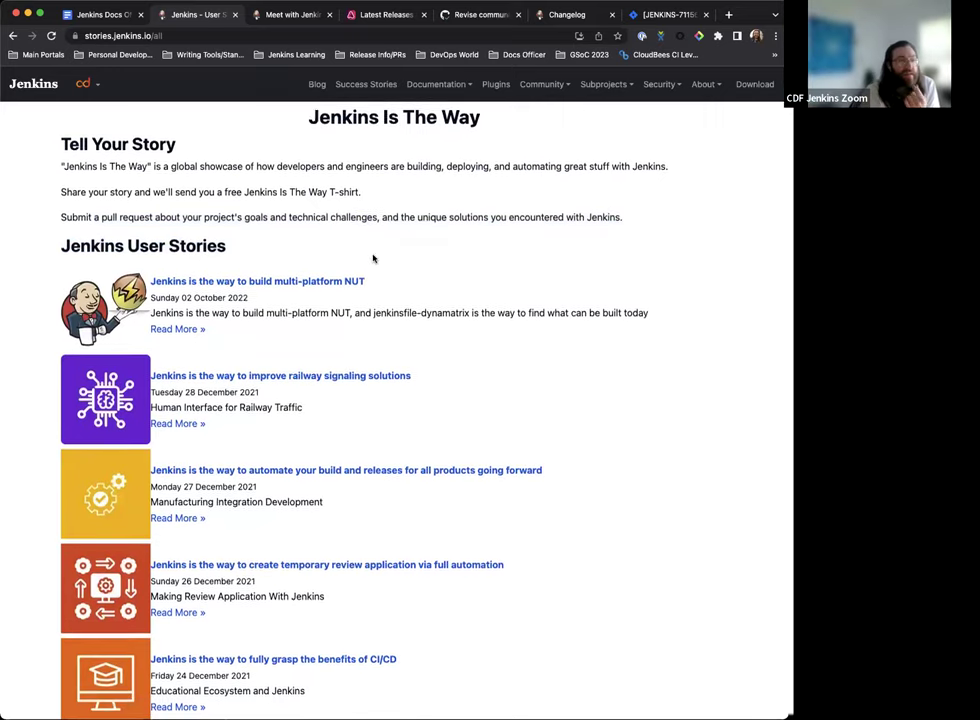
scroll(110, 212, "down", 1)
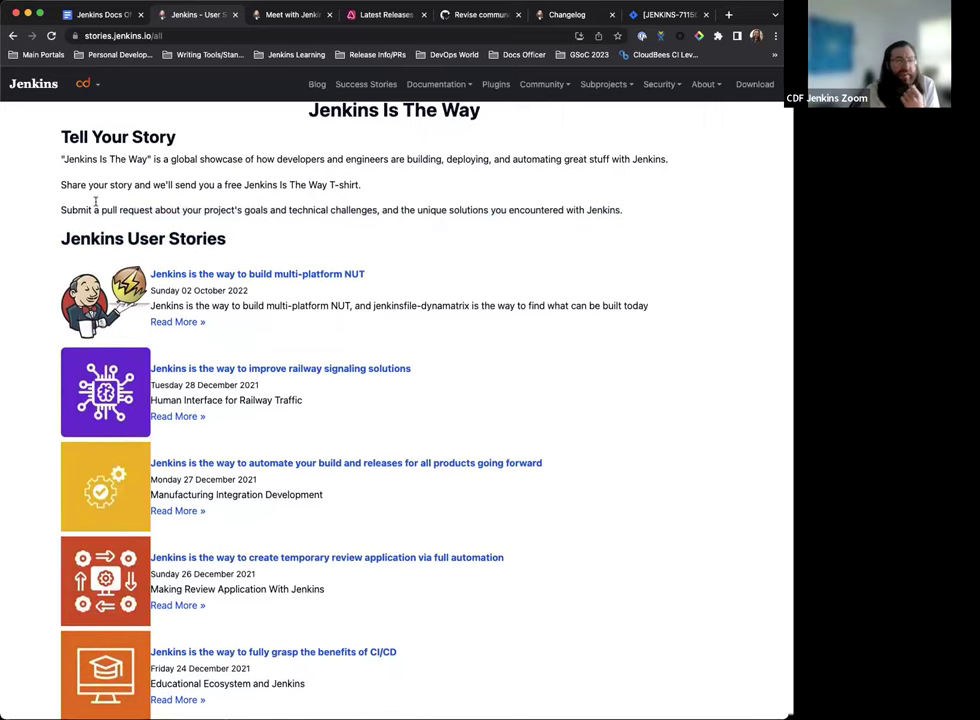
scroll(80, 222, "down", 1)
scroll(80, 224, "up", 2)
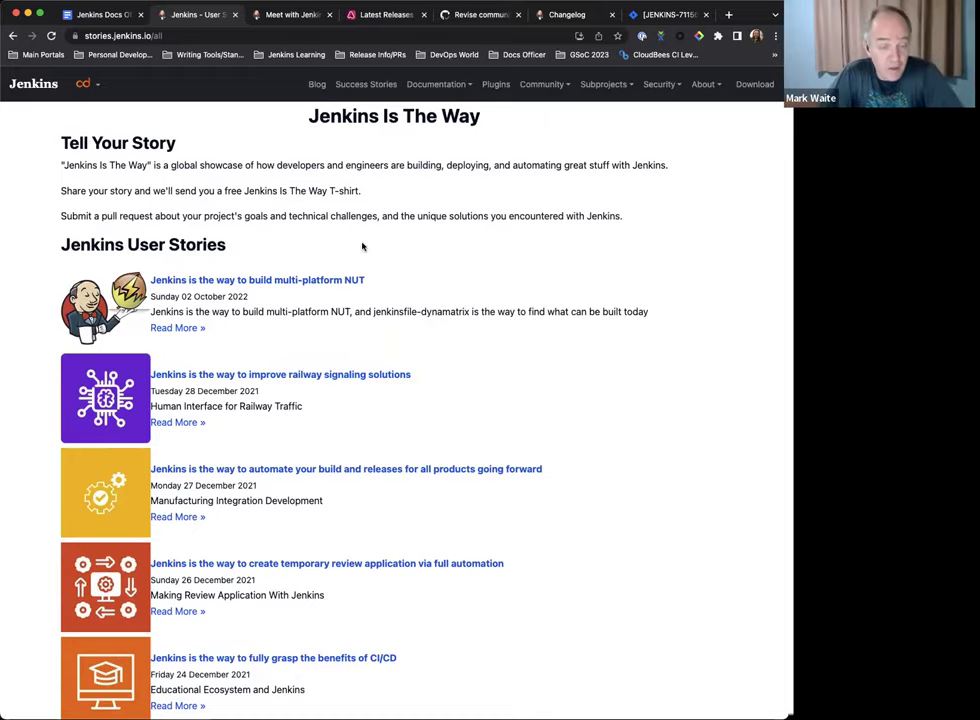
Browse the Jenkins User Stories list down to its oldest entry and back up to the start
scroll(362, 247, "down", 20)
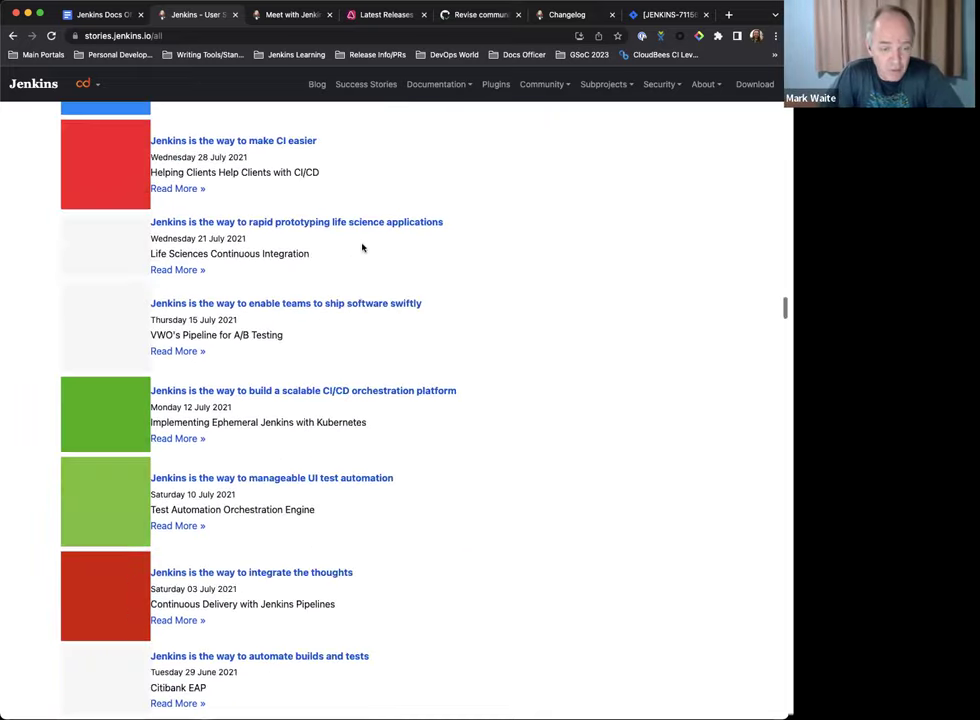
scroll(362, 247, "down", 20)
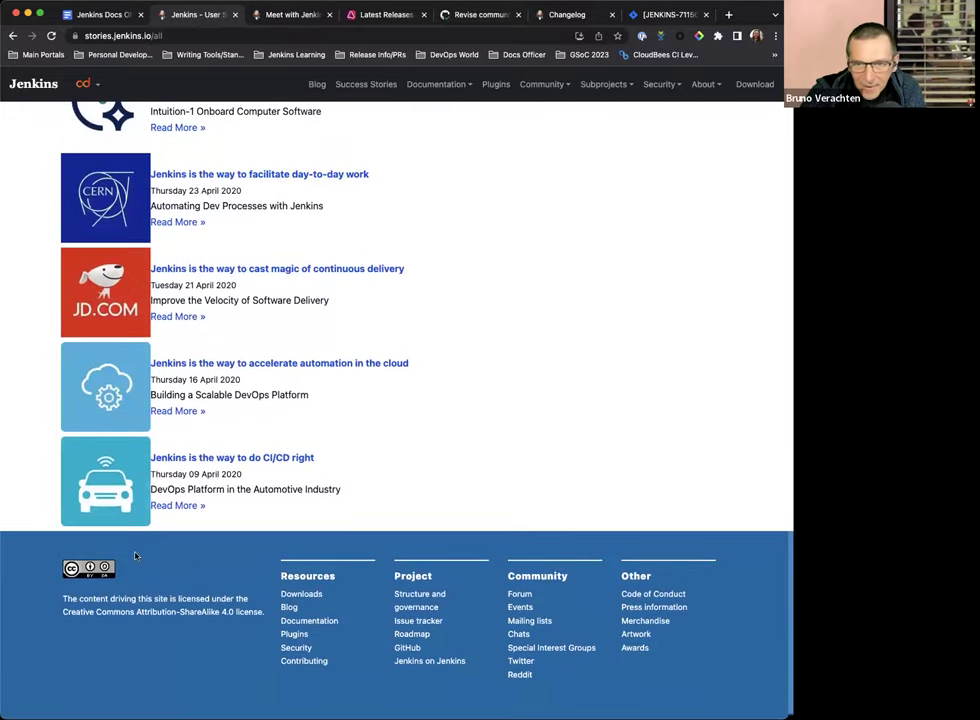
scroll(501, 488, "up", 8)
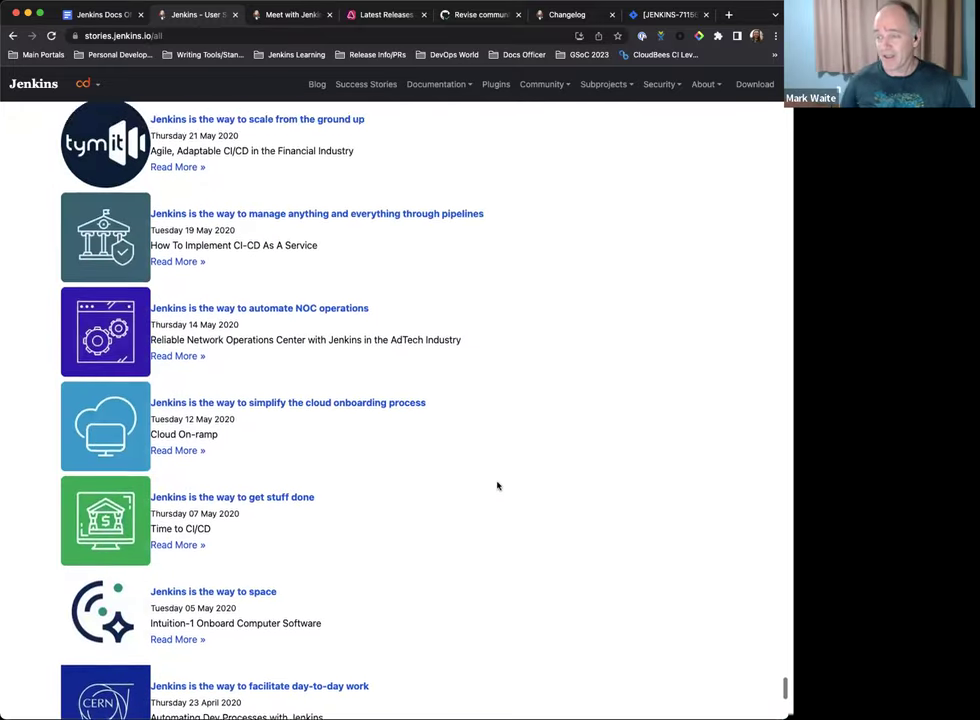
scroll(497, 486, "up", 20)
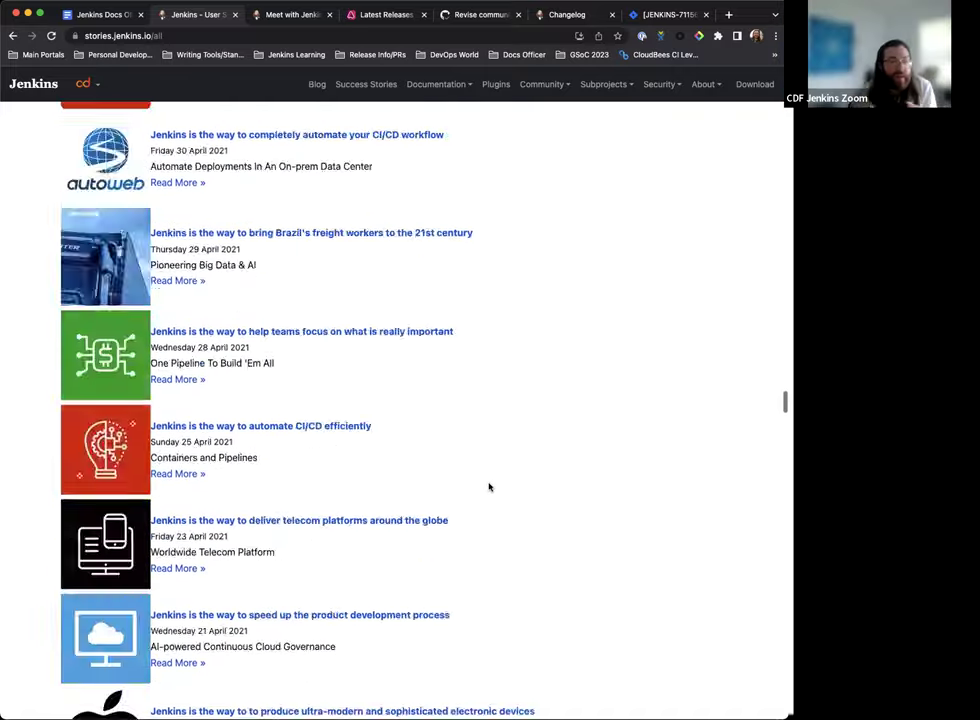
scroll(489, 487, "up", 20)
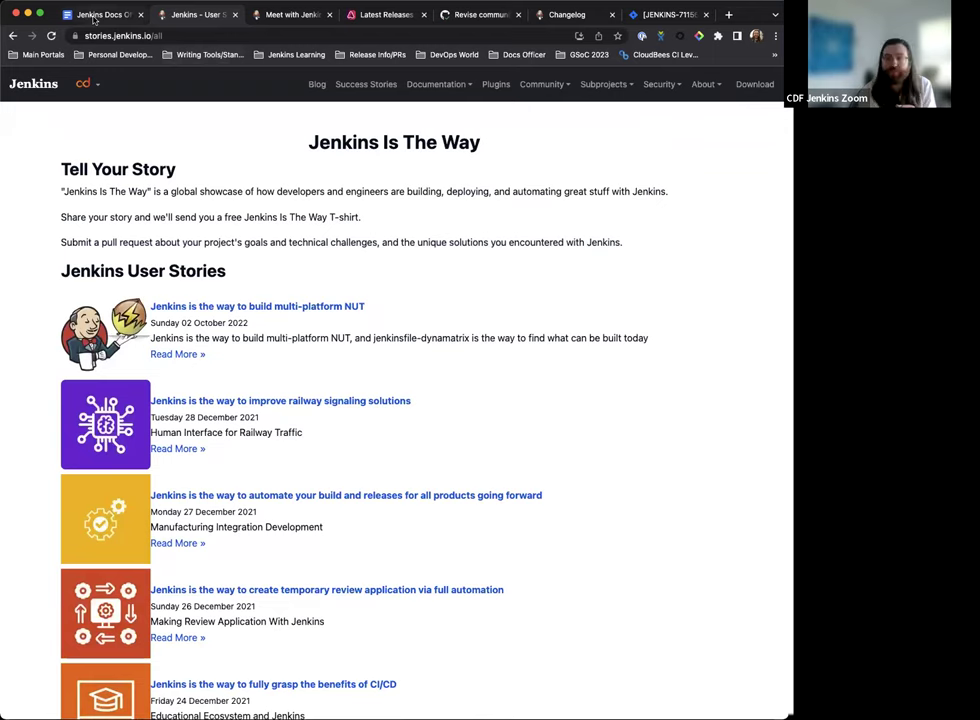
Return to the office hours agenda and add the bold sub-bullet "Needs link to repo for PRs" under the Success Stories navigation link item
left_click(97, 16)
left_click(380, 223)
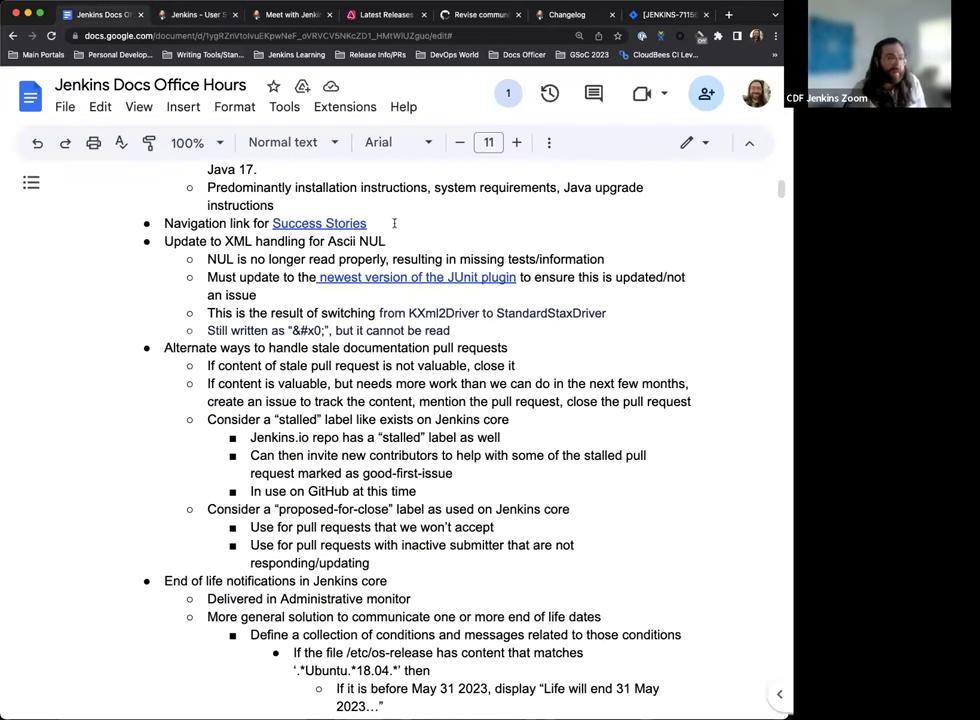
key("Return")
key("Tab")
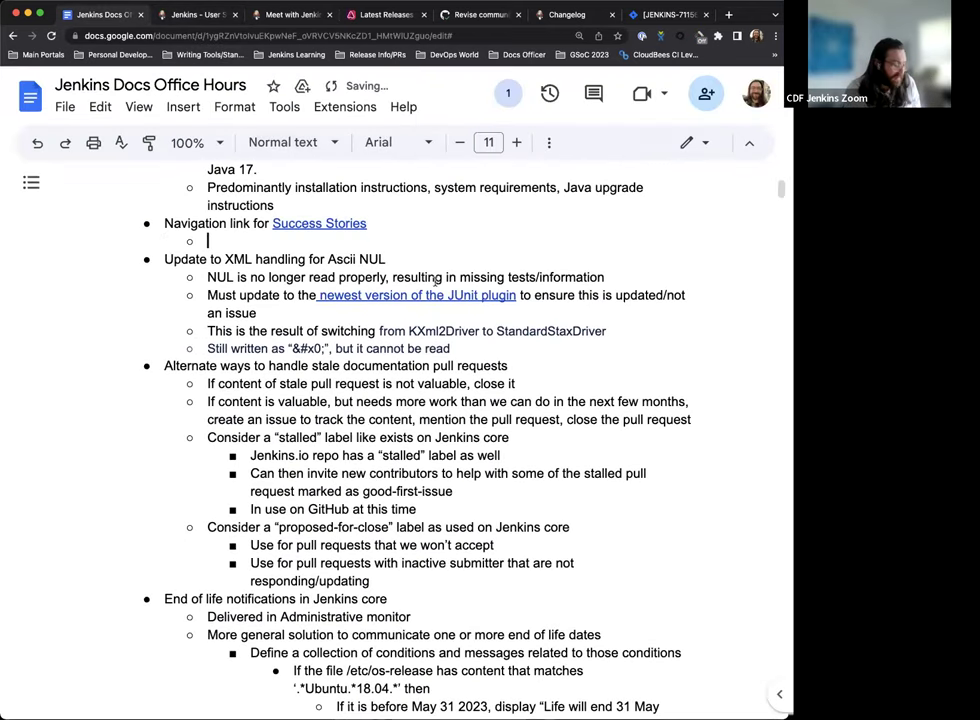
key("ctrl+b")
type("Needs l")
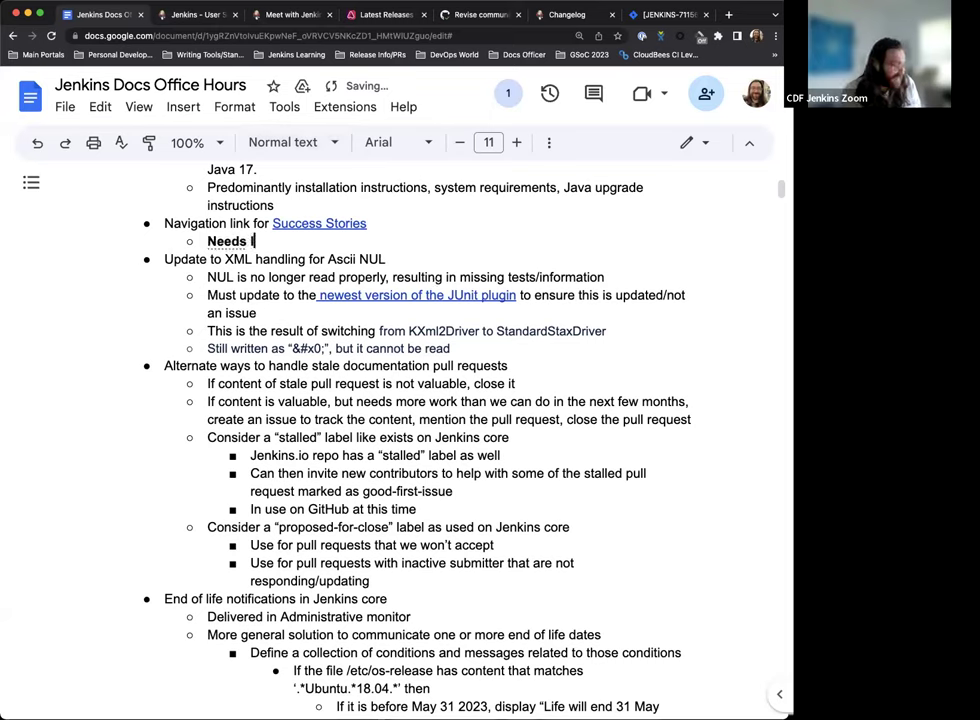
type("ink to repo for PRs")
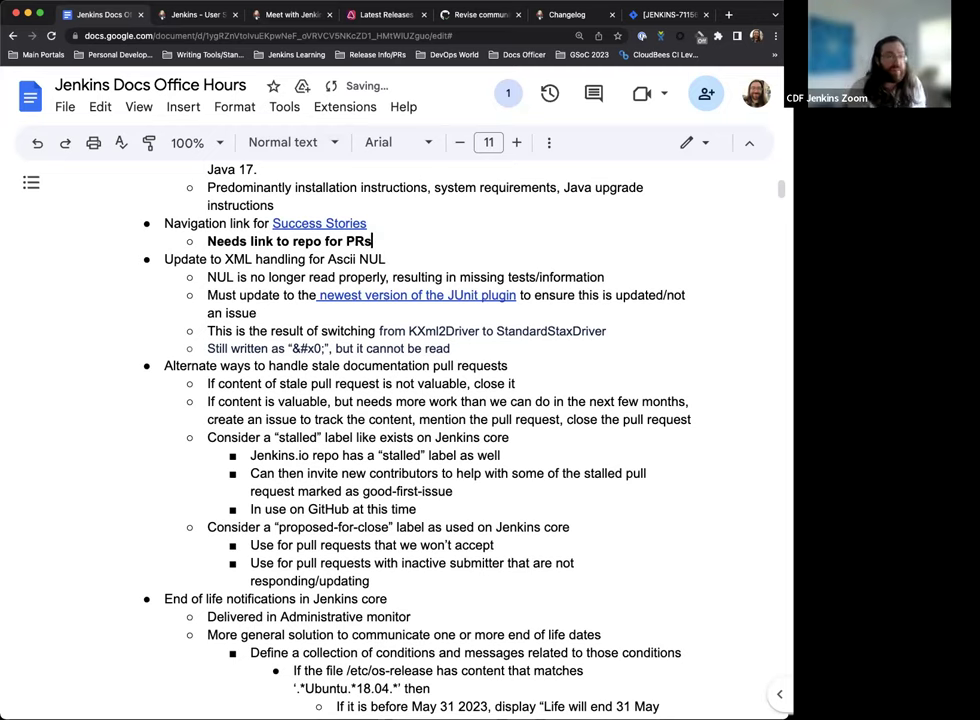
Append "in 1.1" to the "Update to XML handling for Ascii NUL" agenda item
scroll(325, 207, "down", 3)
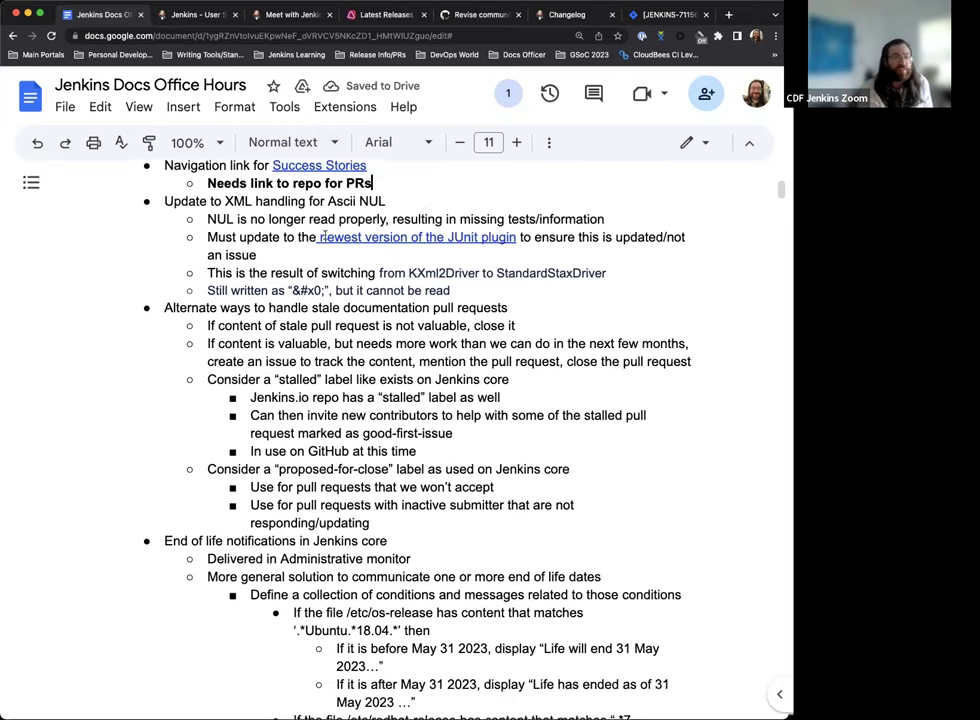
left_click(449, 204)
scroll(449, 204, "down", 1)
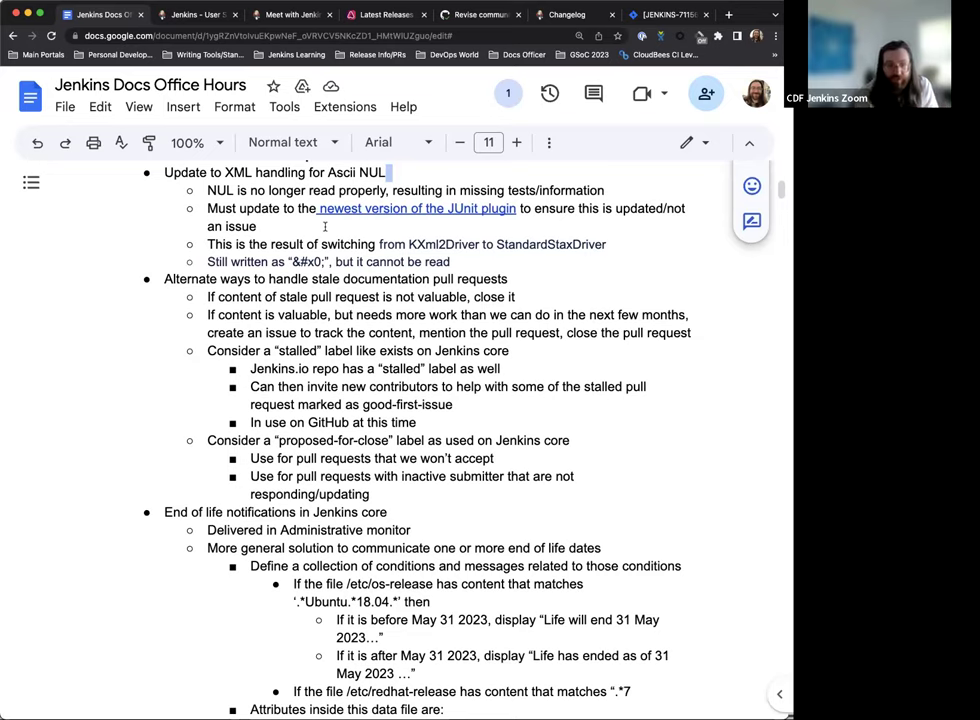
scroll(318, 280, "up", 1)
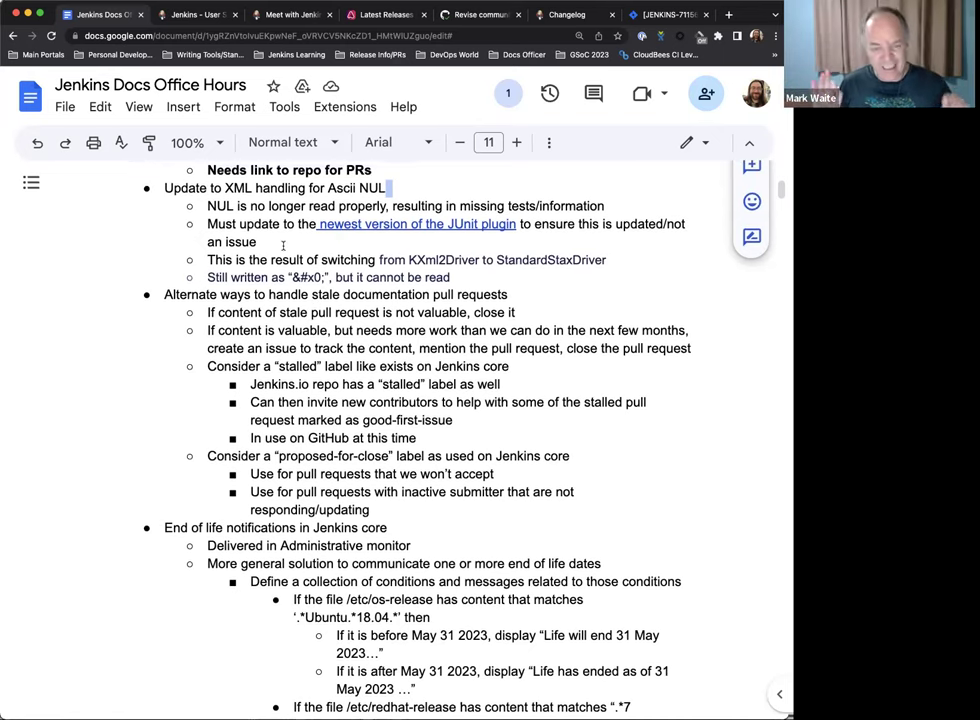
left_click(359, 188)
left_click_drag(386, 188, 398, 187)
type("in 1")
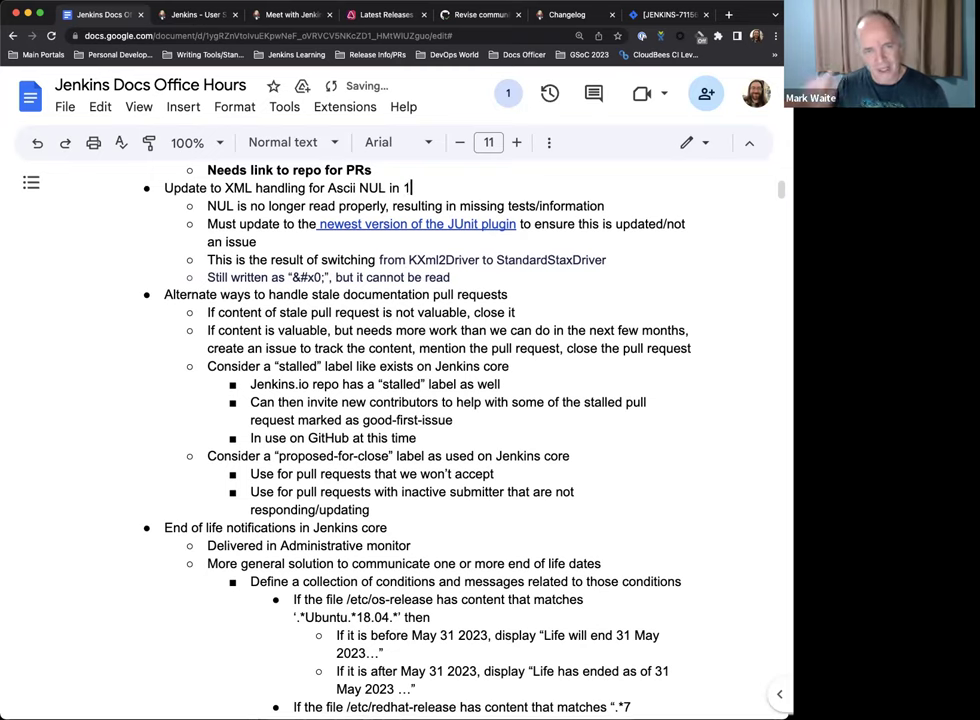
type(".1")
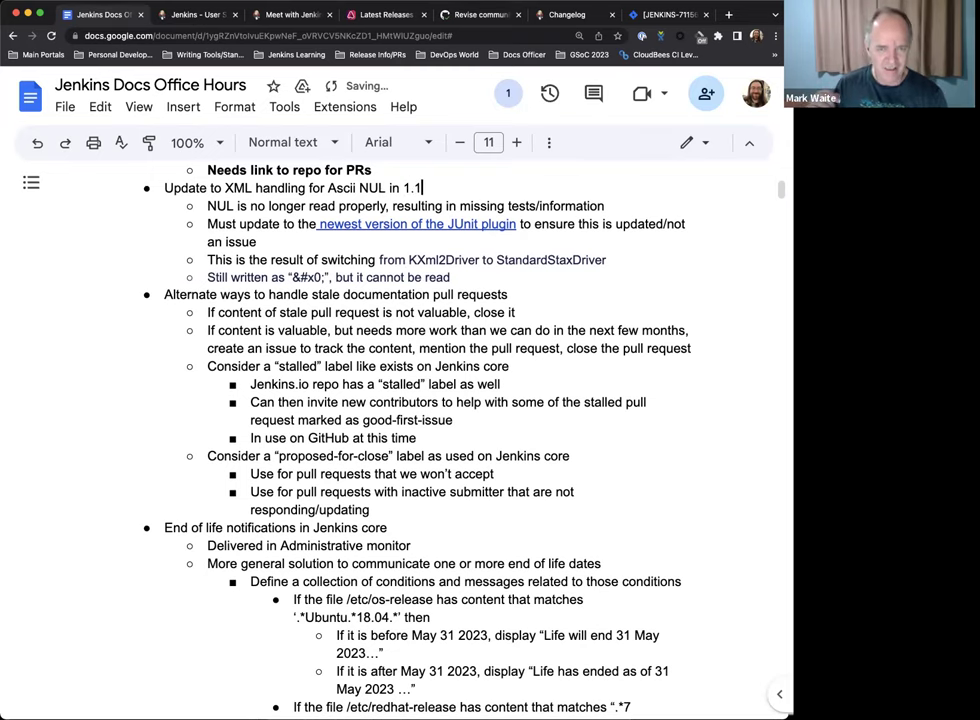
Add the nested bullet "Illegal data, no longer reading" under the point about NUL no longer being read properly
double_click(470, 279)
left_click(345, 212)
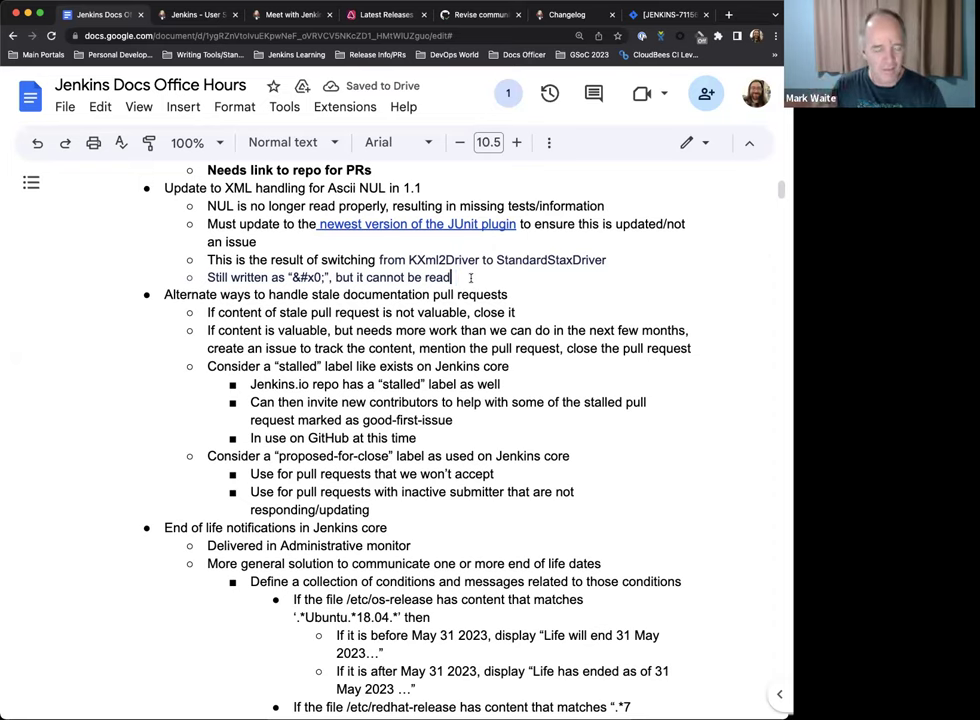
left_click(620, 204)
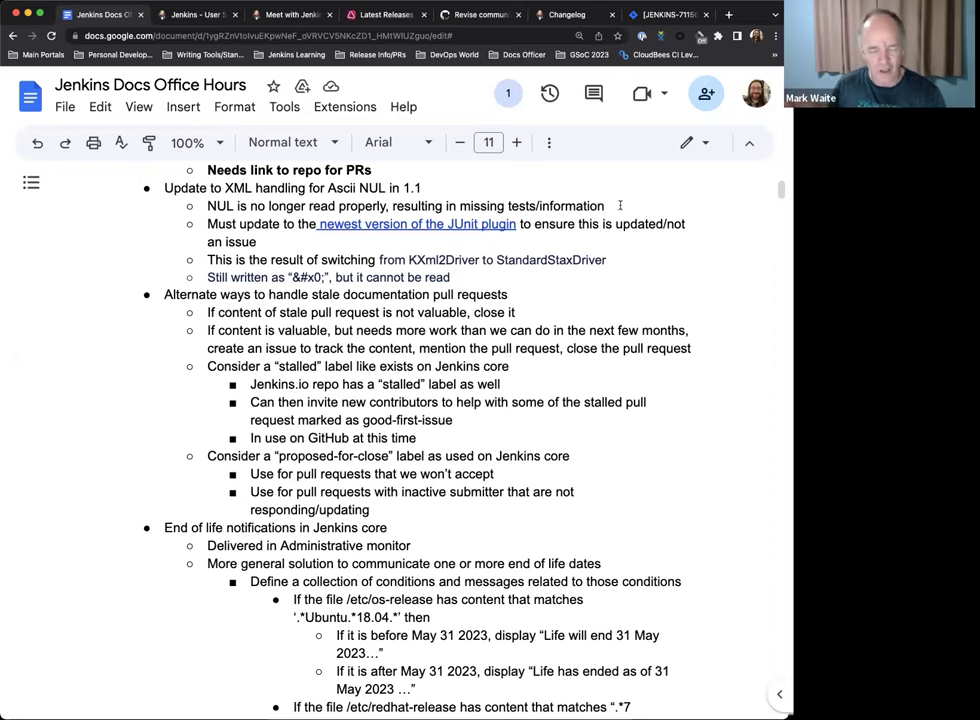
key("Return")
key("Tab")
type("Illegal ")
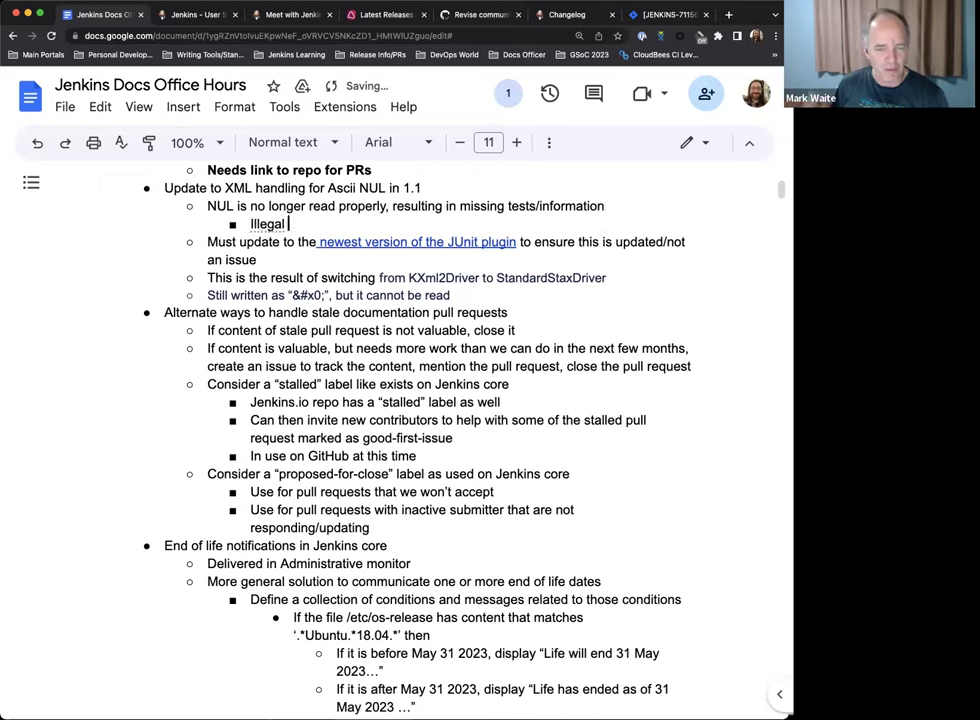
type("data, no longe")
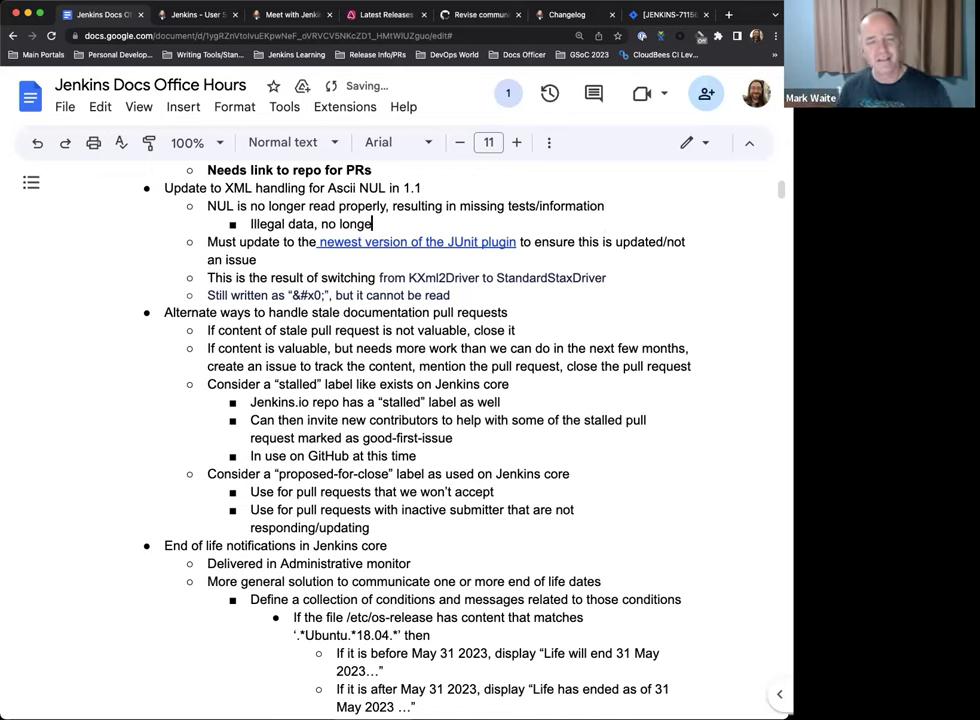
type("r reading")
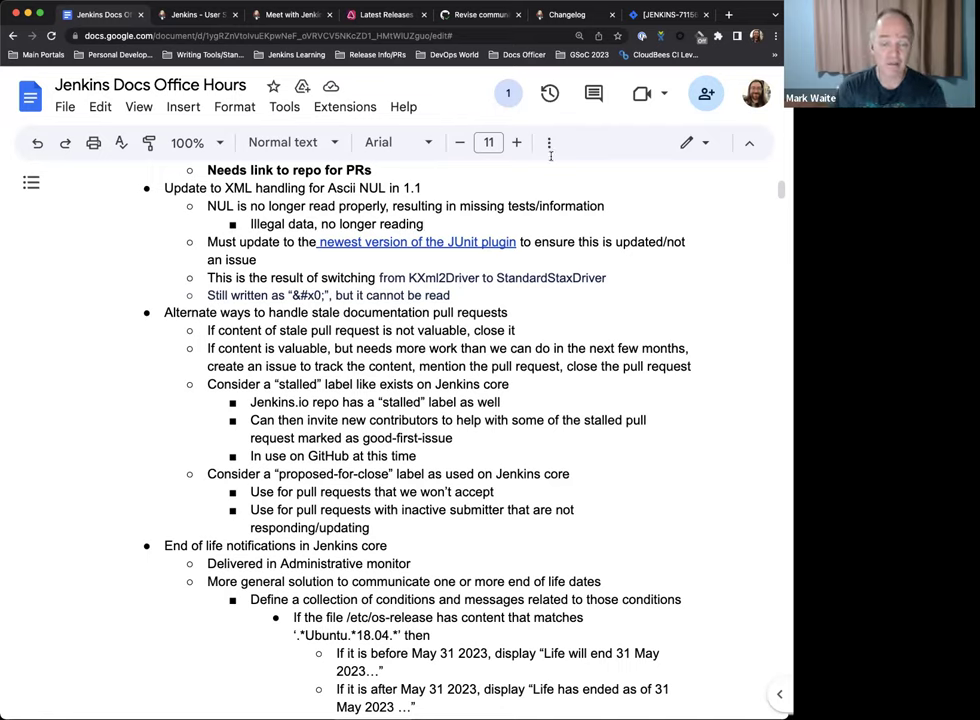
Close the JENKINS-71156 issue page and go back to the office hours agenda
left_click(668, 14)
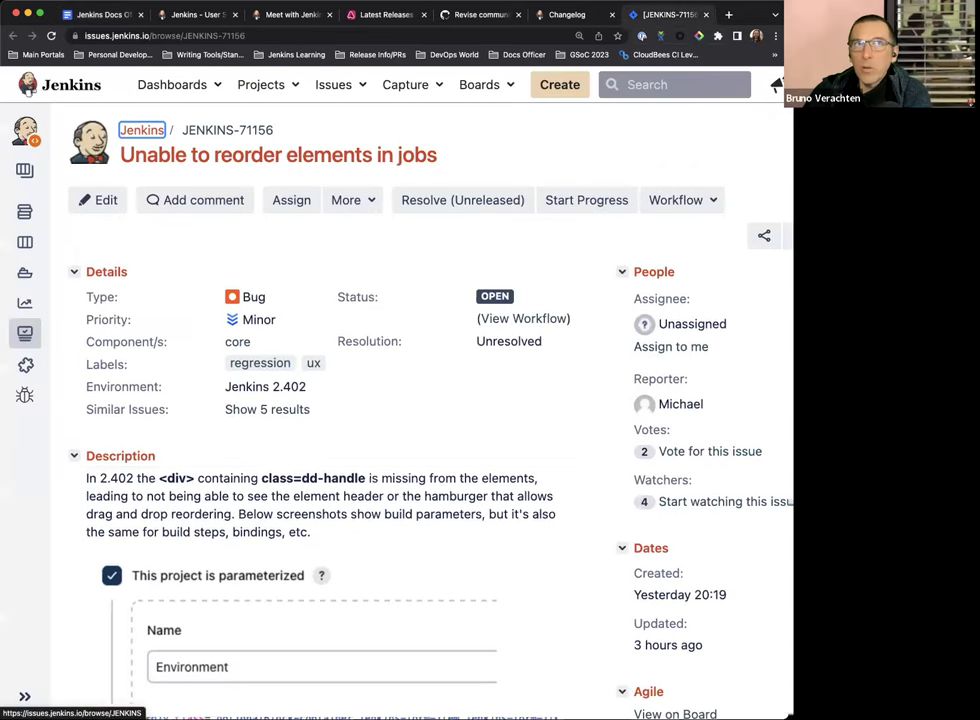
key("ctrl+w")
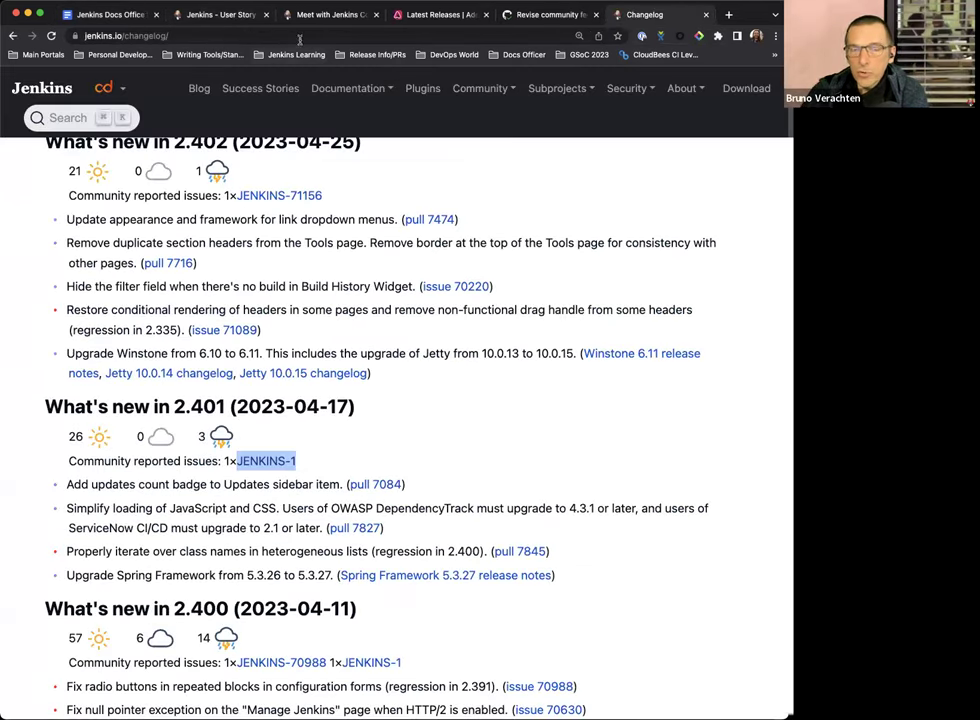
key("super+3")
left_click(140, 17)
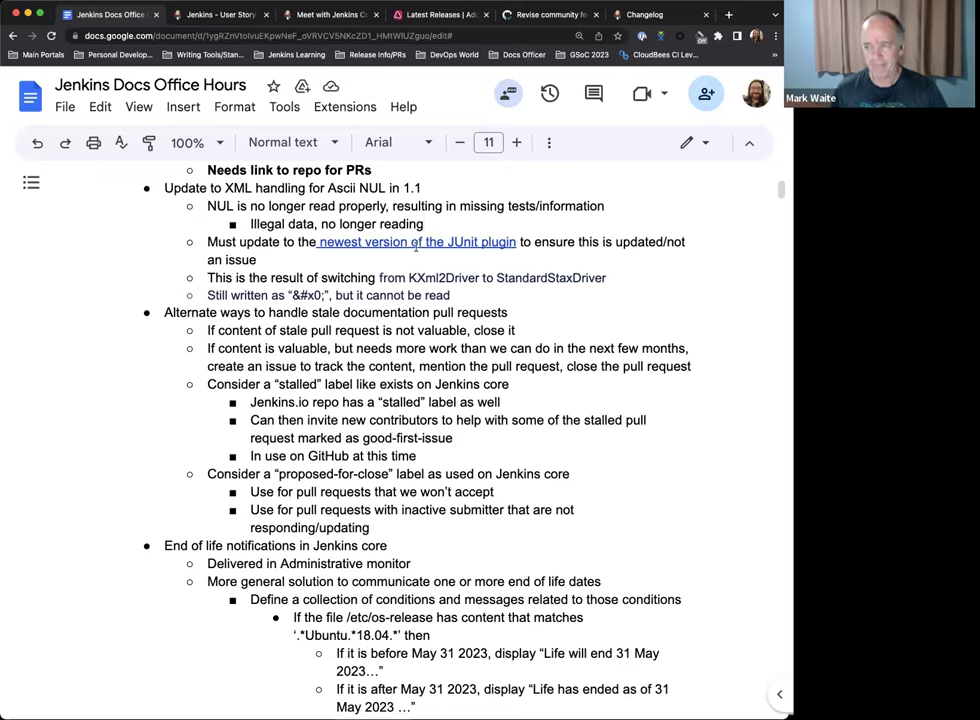
Review the agenda notes on XML handling for Ascii NUL and on alternate ways to handle stale documentation pull requests
scroll(450, 284, "down", 1)
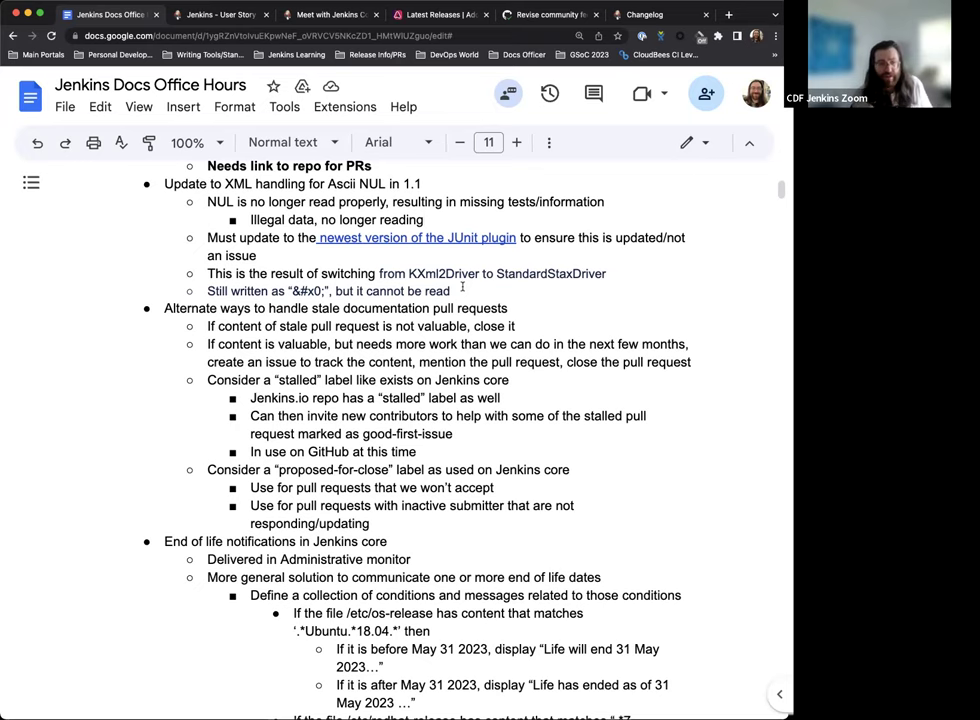
scroll(380, 340, "down", 1)
scroll(420, 310, "up", 1)
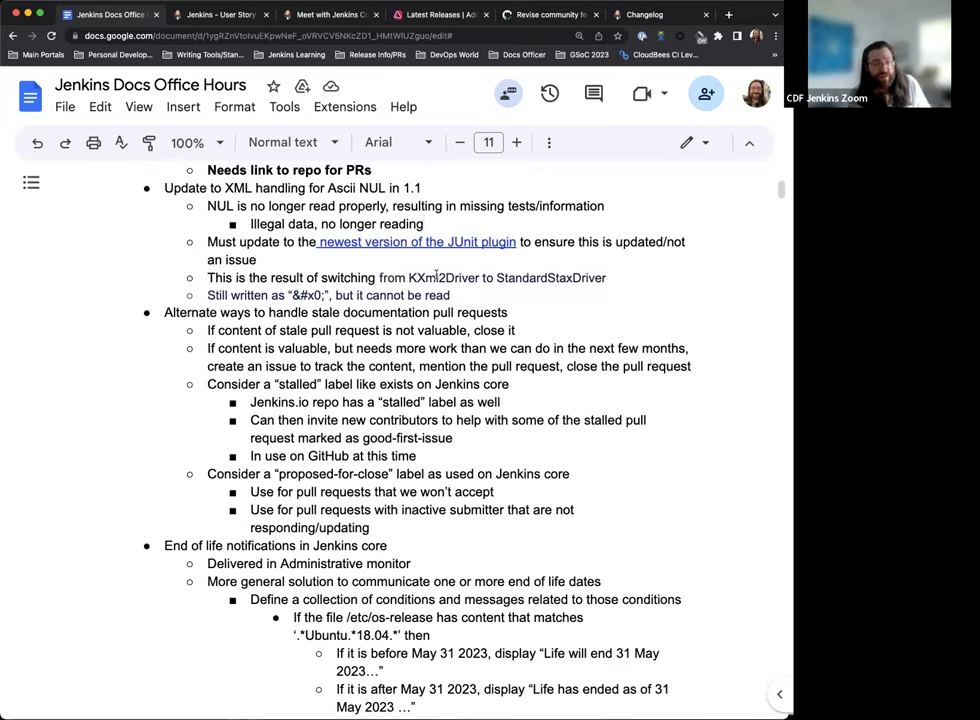
scroll(416, 221, "down", 1)
scroll(433, 274, "down", 5)
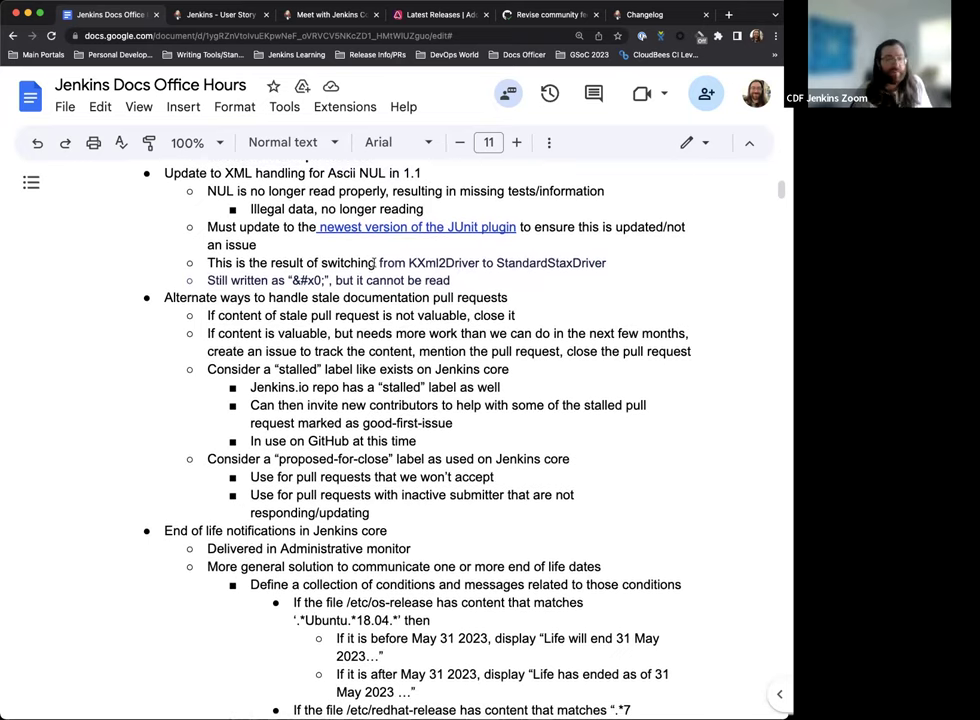
scroll(375, 273, "up", 1)
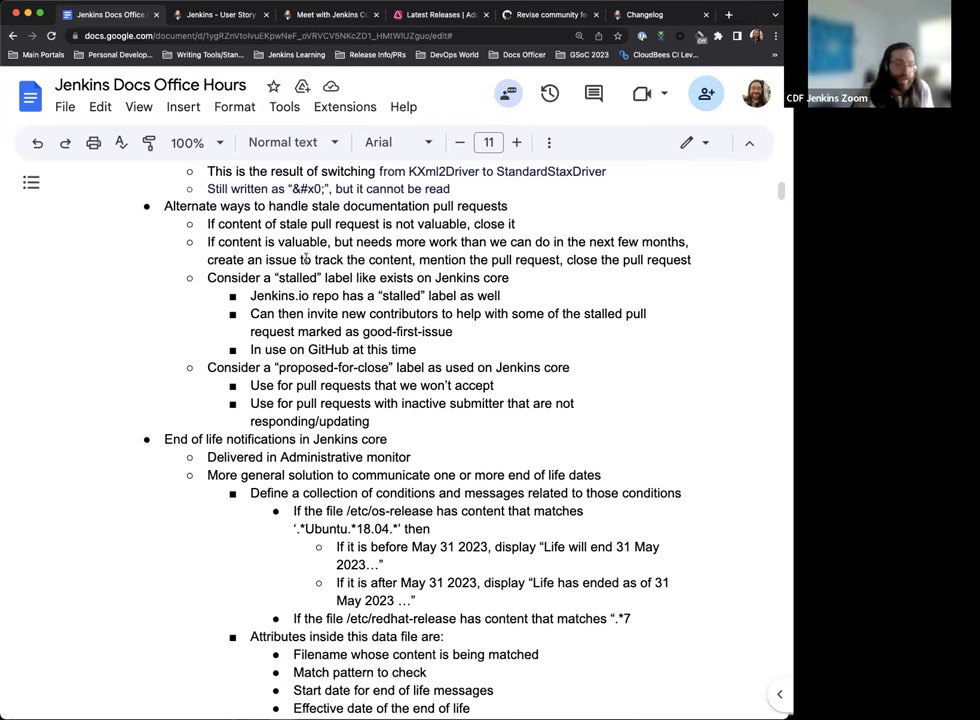
scroll(250, 266, "up", 1)
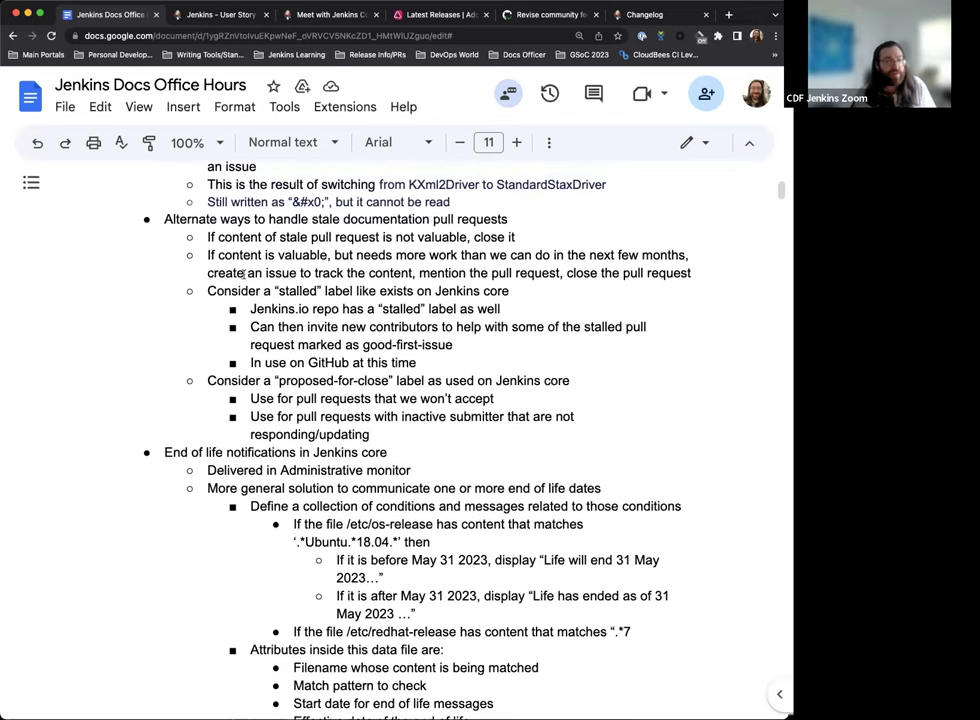
scroll(248, 260, "down", 1)
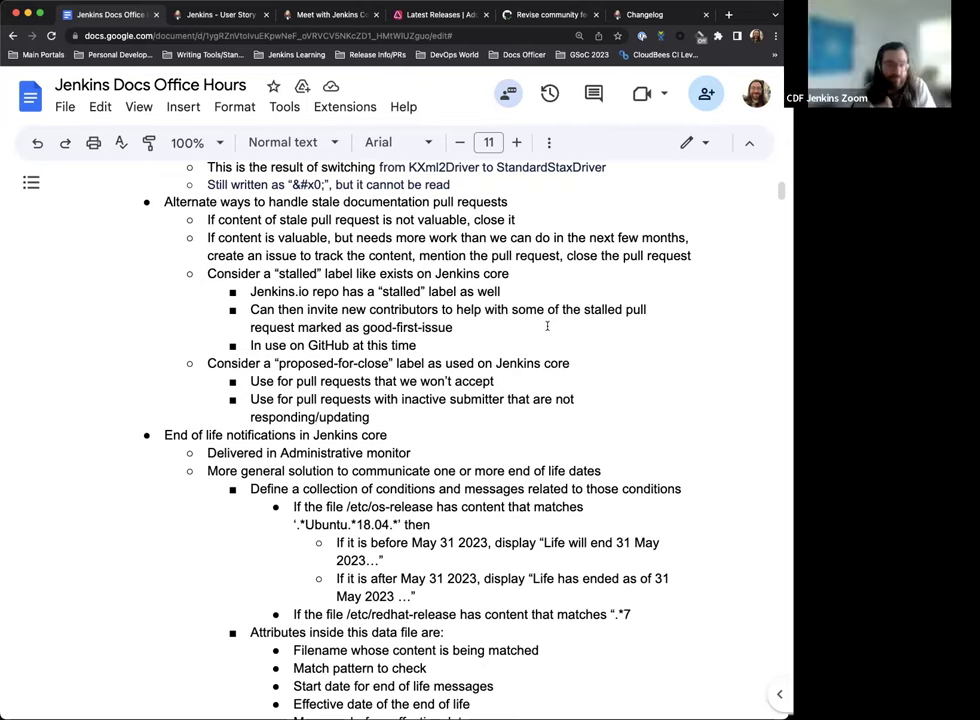
scroll(392, 280, "down", 2)
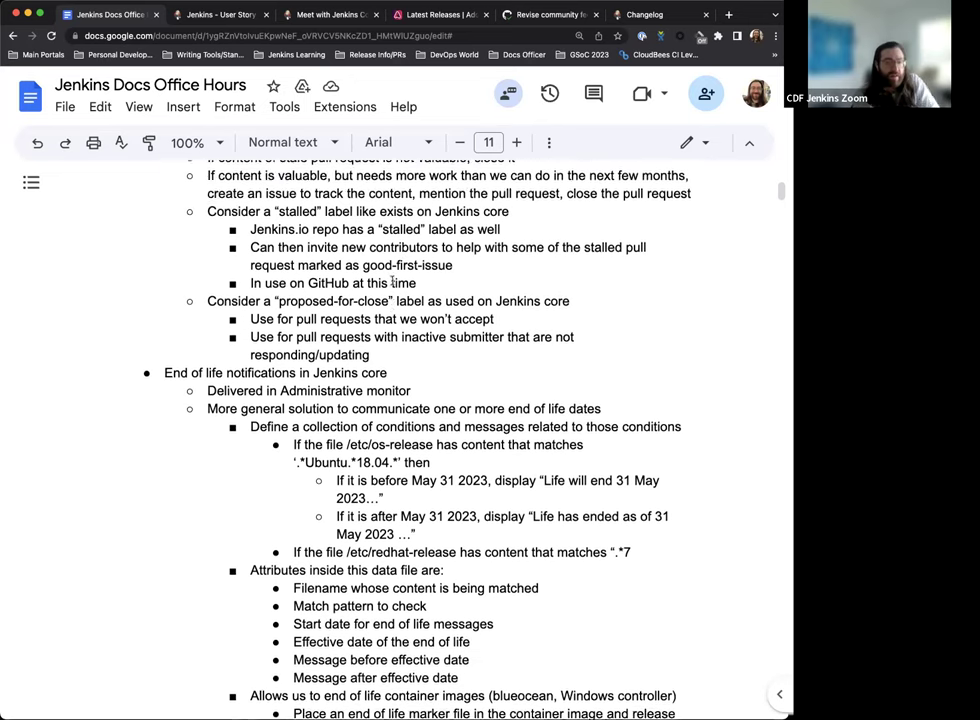
Add the bullet "Check to verify what happens before fully closing out older PRs" at the end of the stale documentation pull requests item
scroll(392, 280, "up", 2)
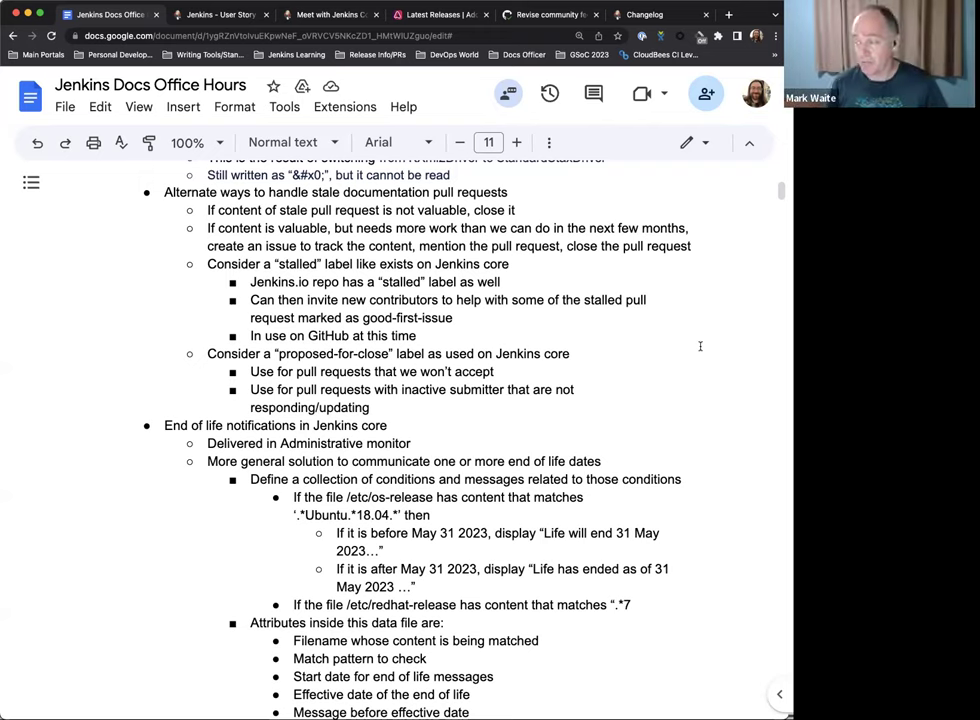
left_click(388, 407)
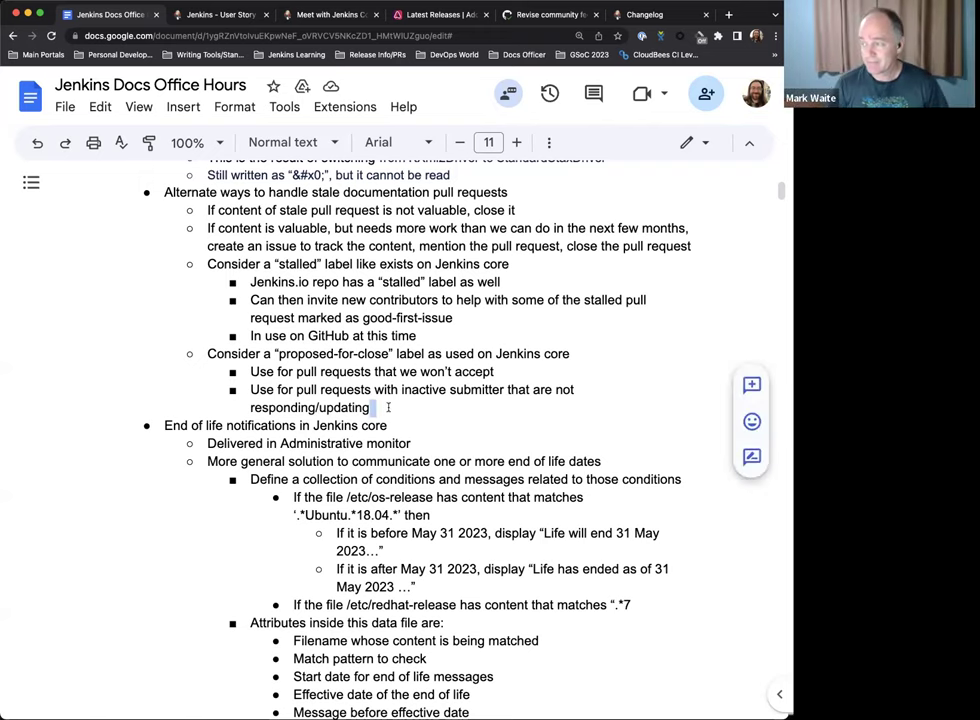
key("Return")
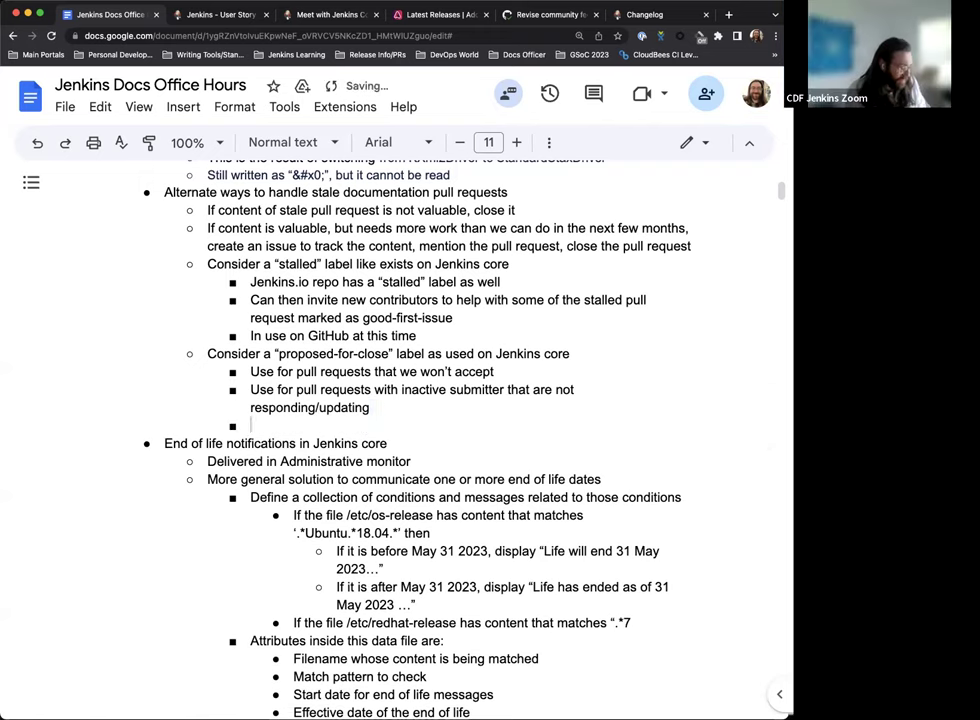
key("shift+Tab")
type("Check to ")
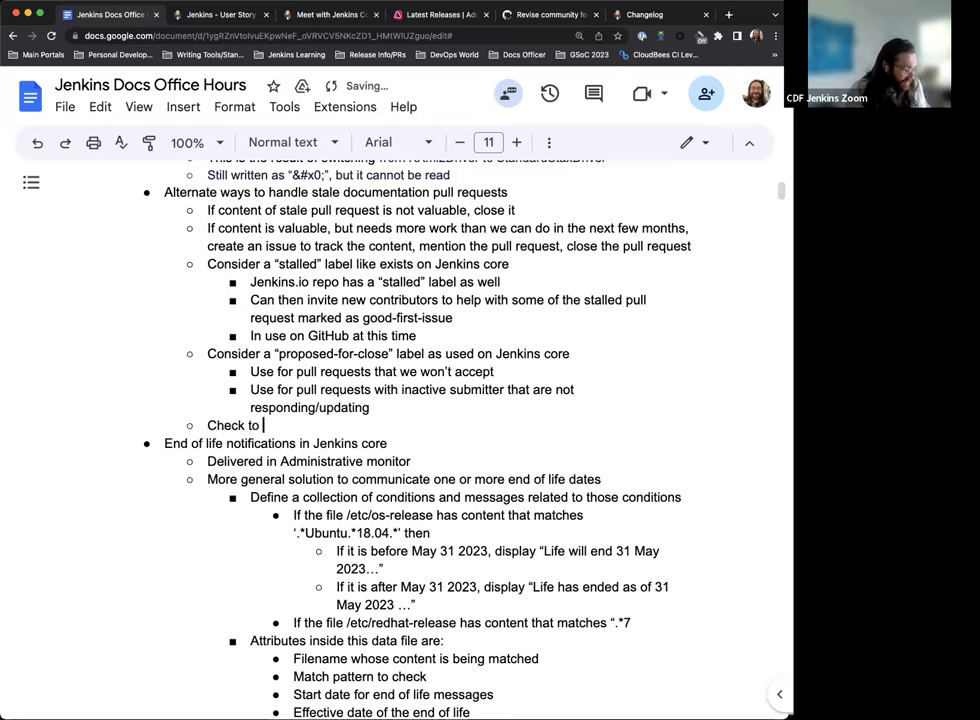
type("verify what happens ")
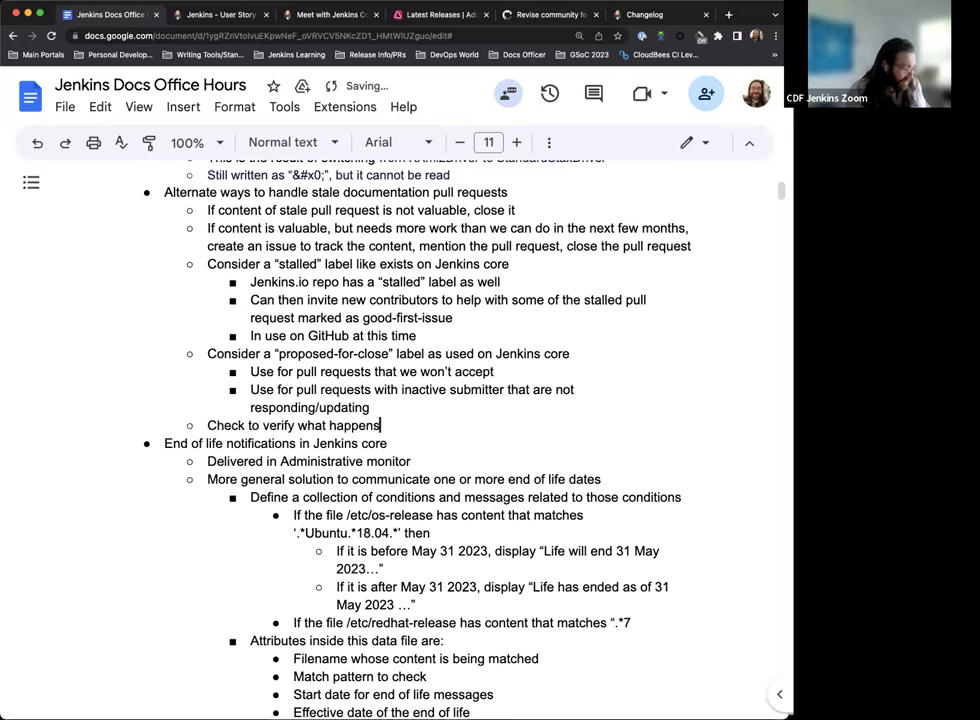
type("before ")
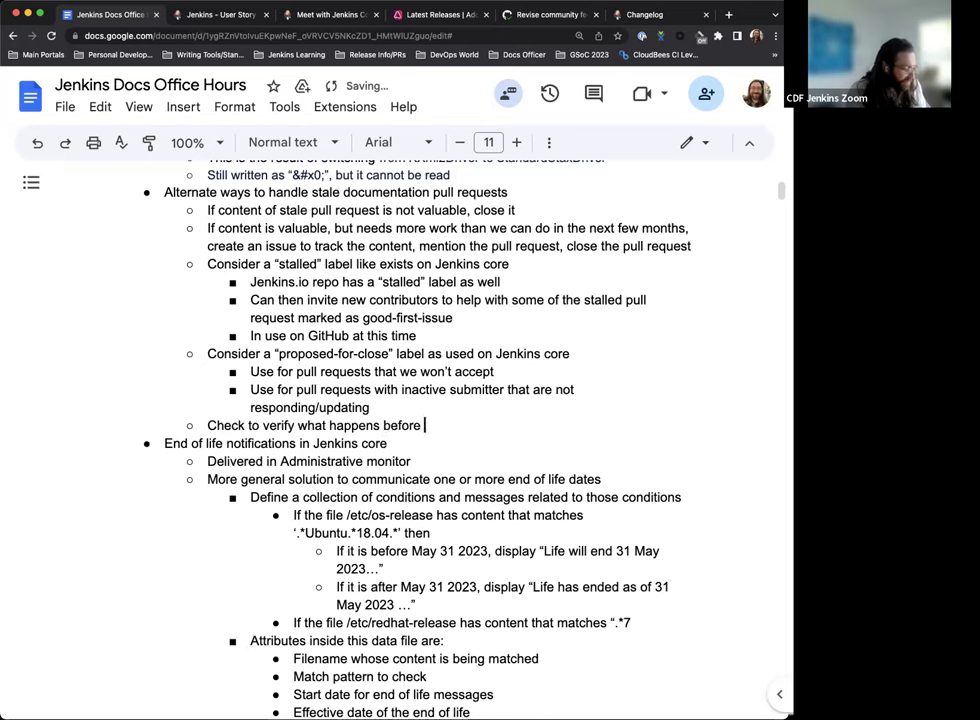
type("fully closing ")
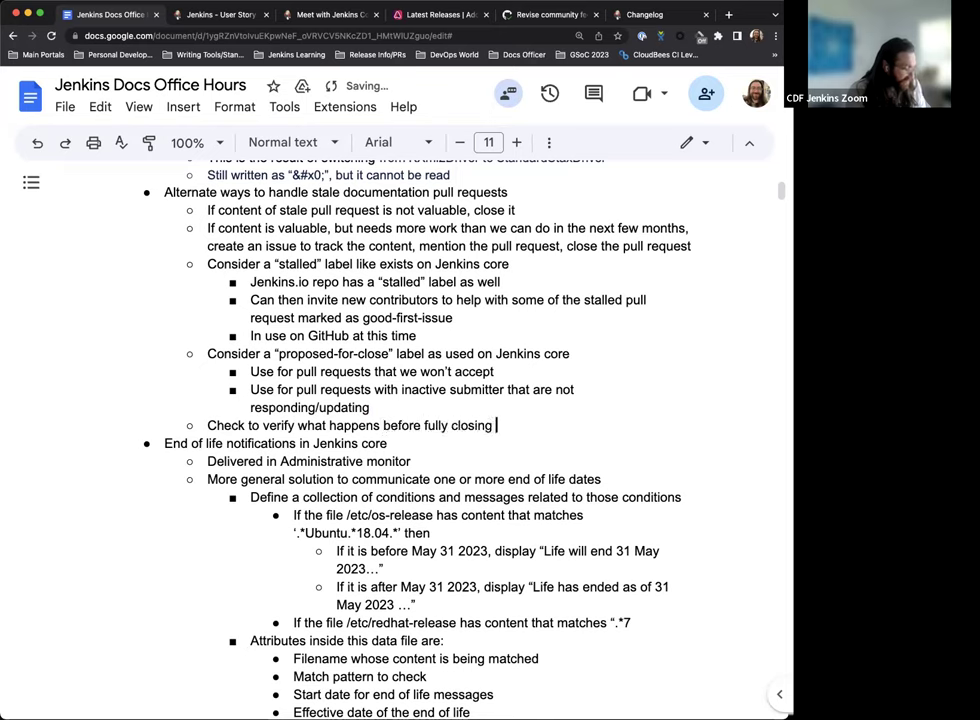
type("out older PRs")
Review the agenda items on end of life notifications and early CentOS 7 end of life, and return to the start of the 2023-04-27 notes
scroll(357, 396, "down", 4)
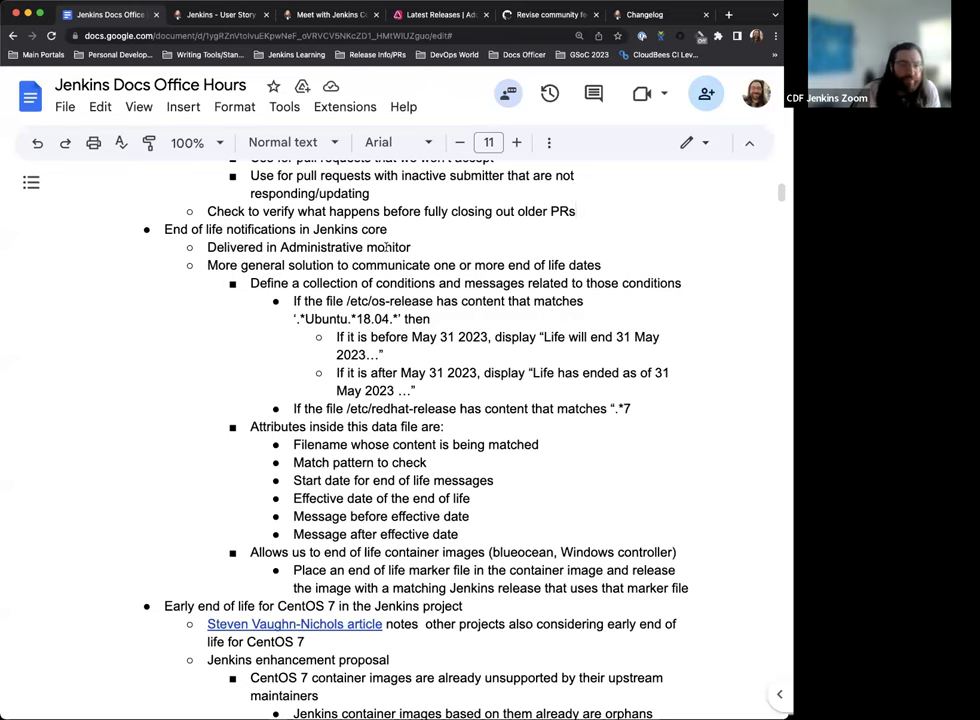
scroll(613, 277, "down", 1)
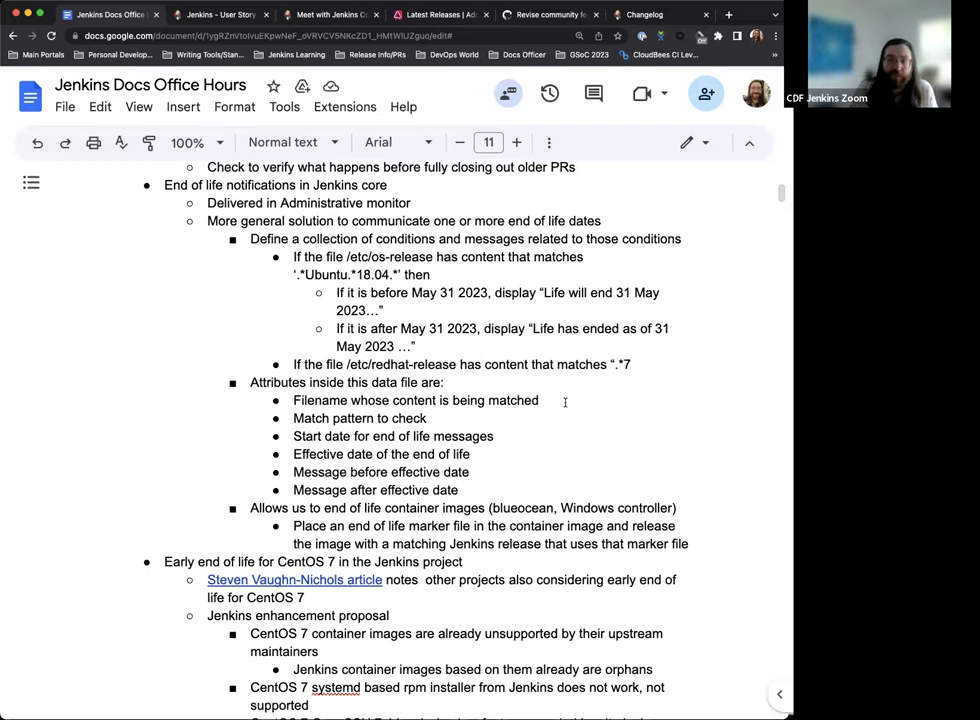
scroll(400, 373, "down", 1)
scroll(400, 373, "down", 2)
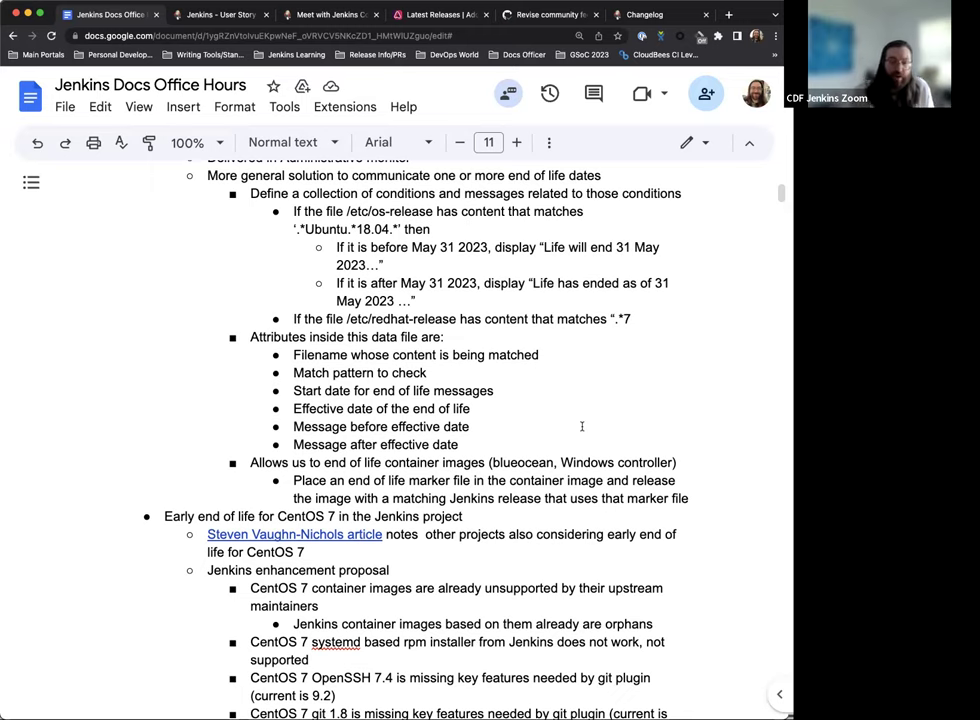
scroll(572, 416, "down", 3)
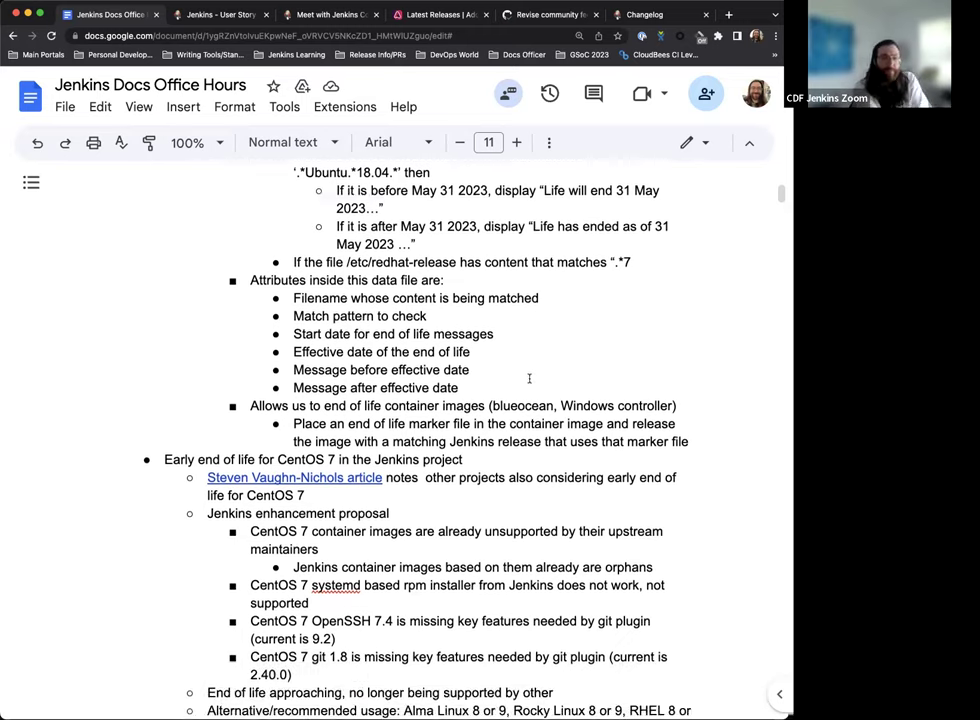
scroll(529, 378, "down", 5)
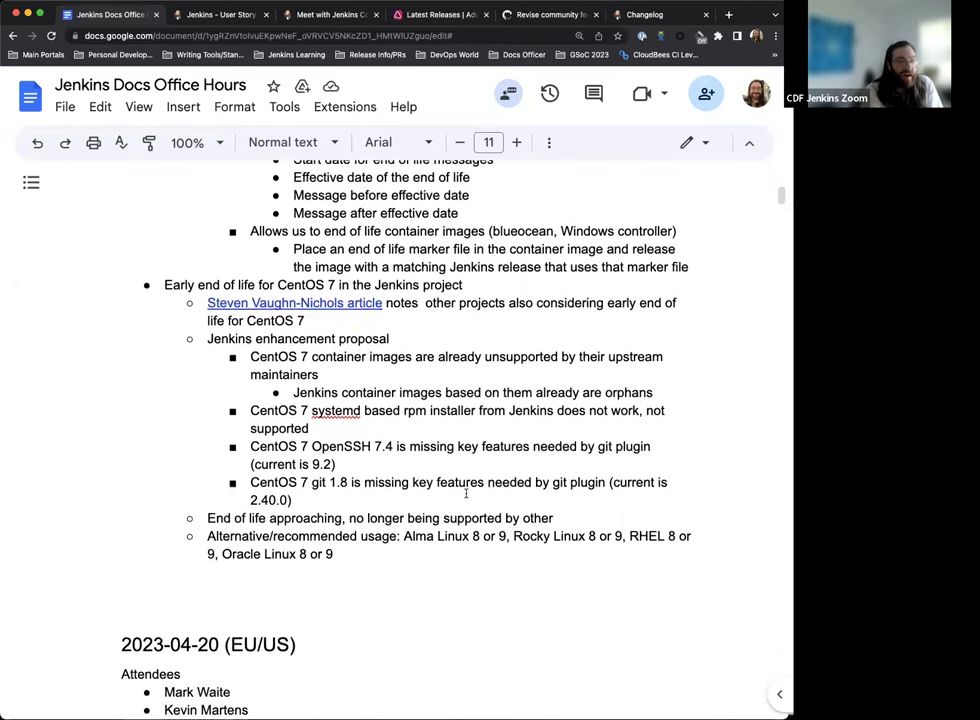
scroll(437, 422, "down", 1)
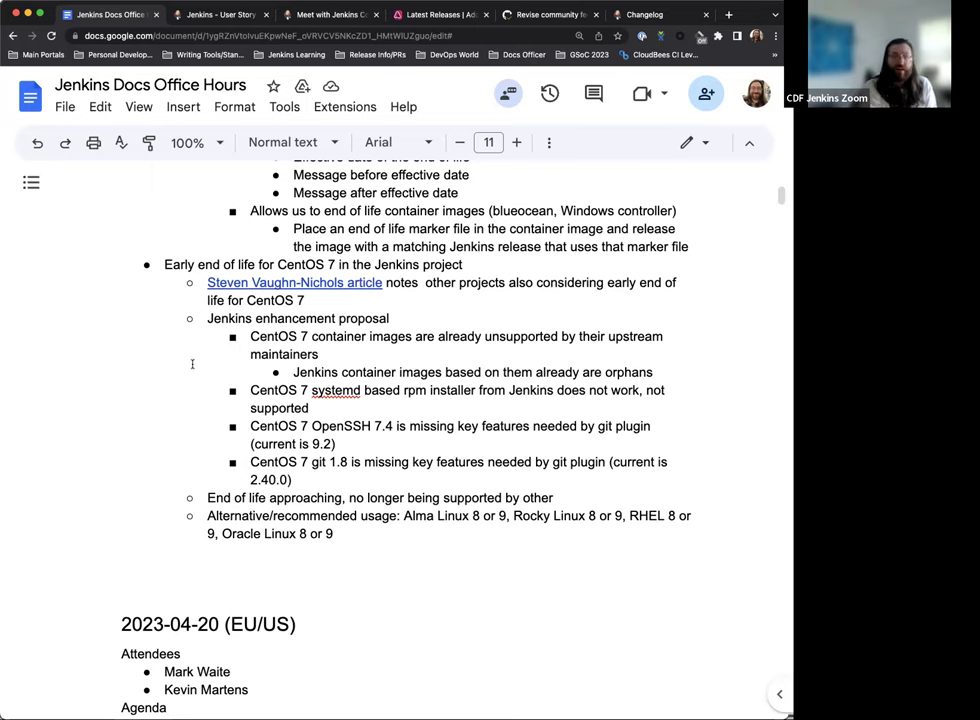
scroll(364, 362, "up", 20)
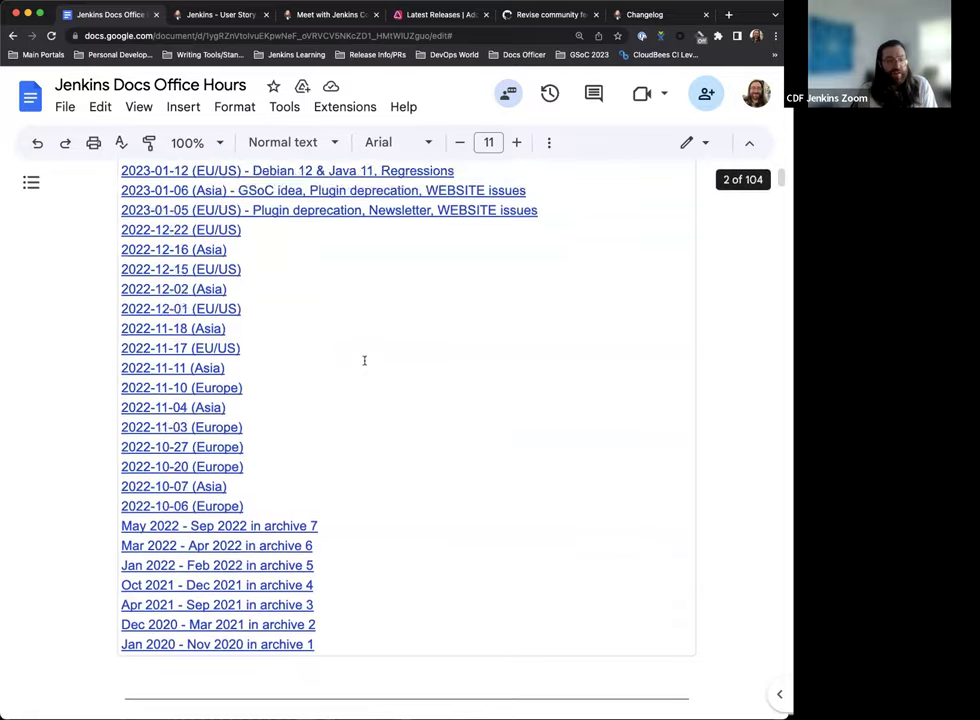
scroll(364, 361, "down", 3)
scroll(364, 361, "down", 5)
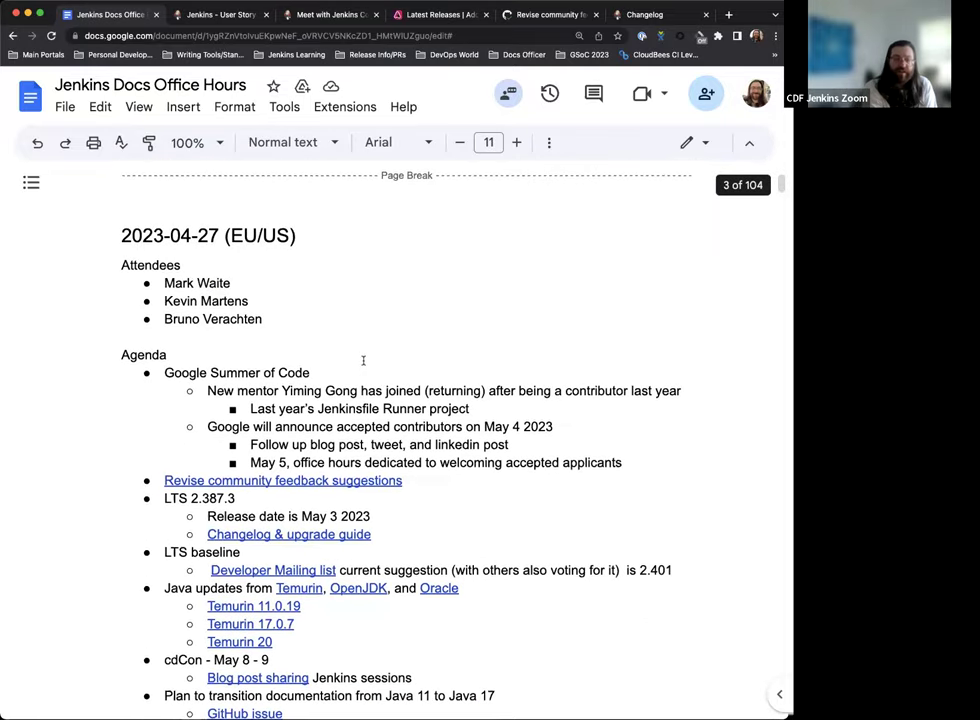